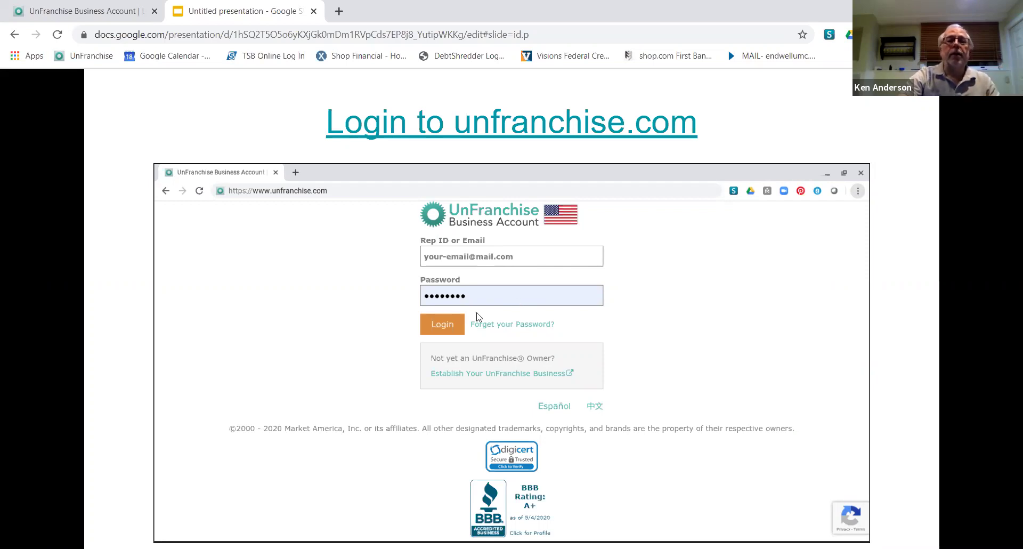
Step: Open unfranchise.com from the link in the slide heading and choose United States as the country
click(477, 125)
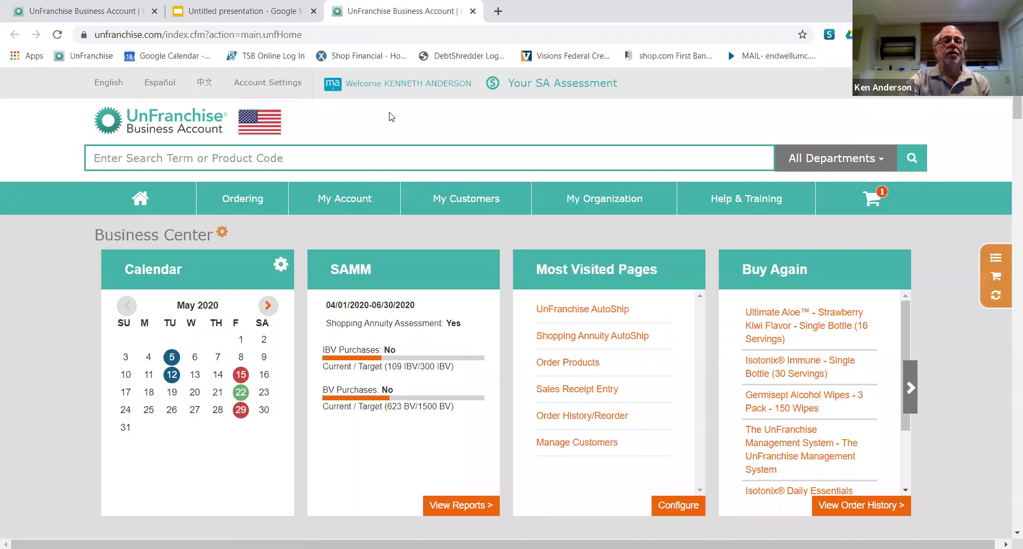
click(265, 126)
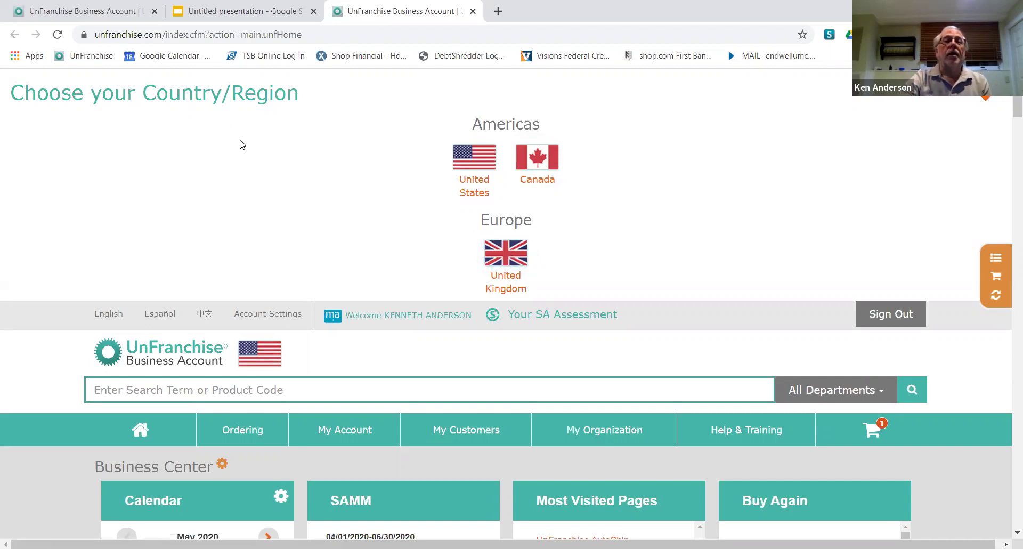
click(460, 163)
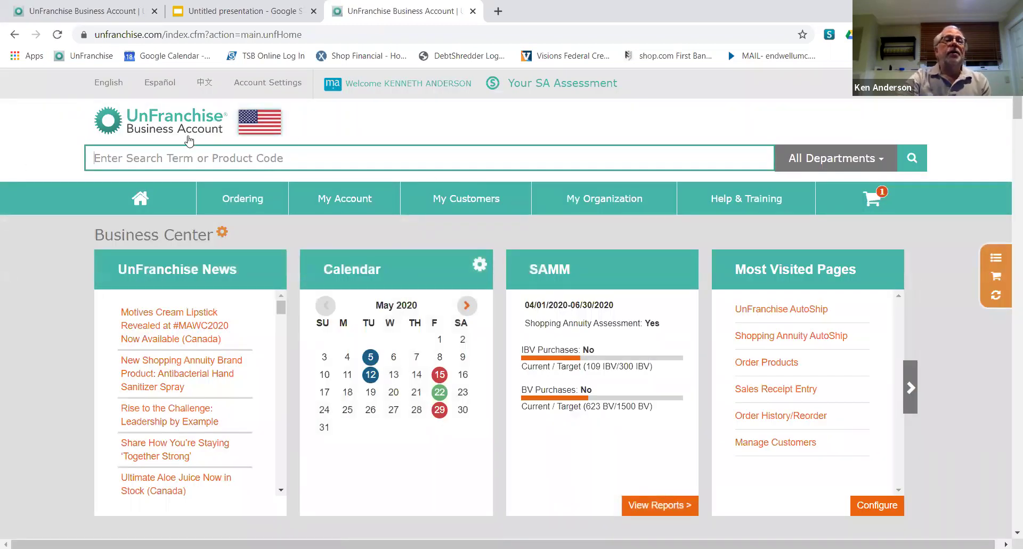
Step: Search the site for "pycnogenol" and look over the product results
click(121, 160)
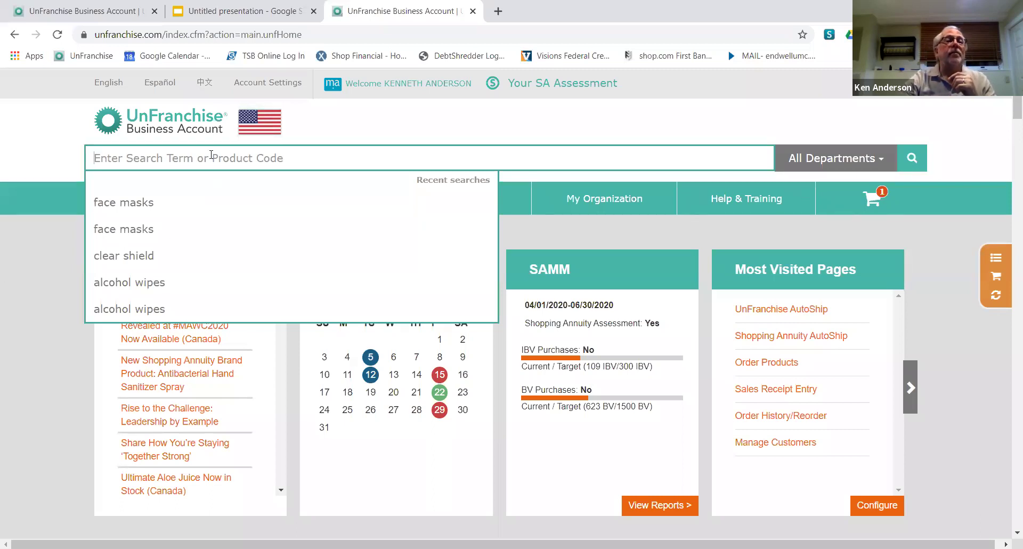
text(pycnogenol)
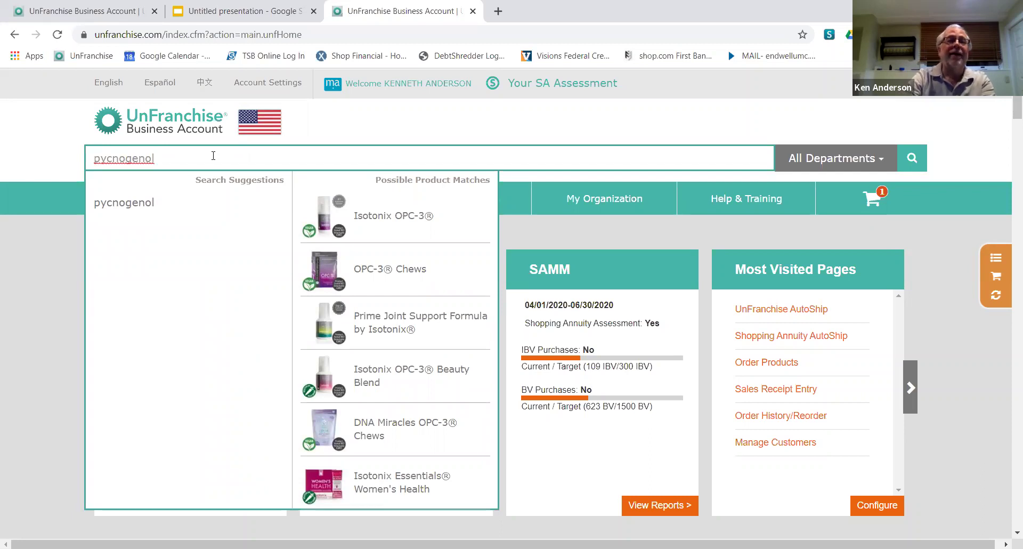
key(Return)
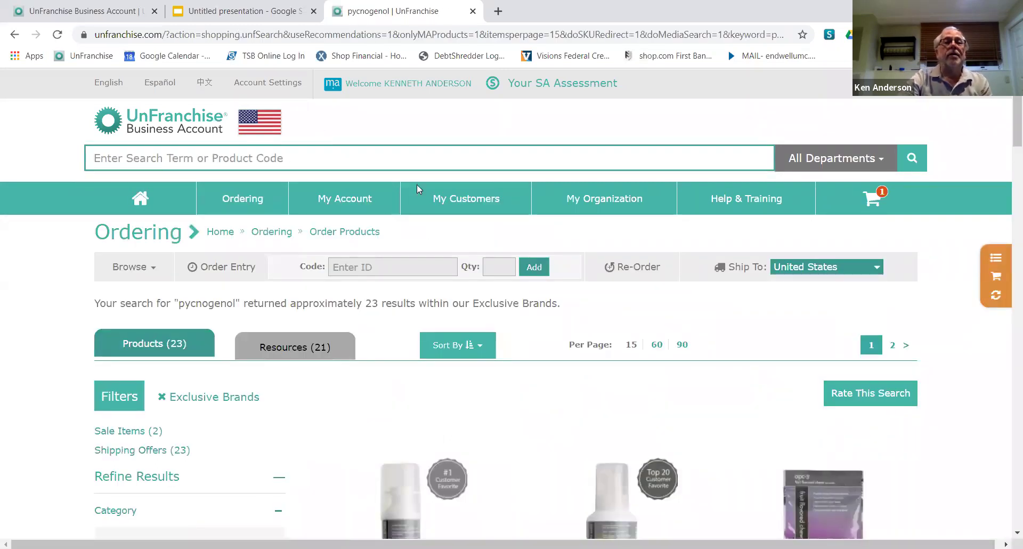
scroll(397, 186, down, 2)
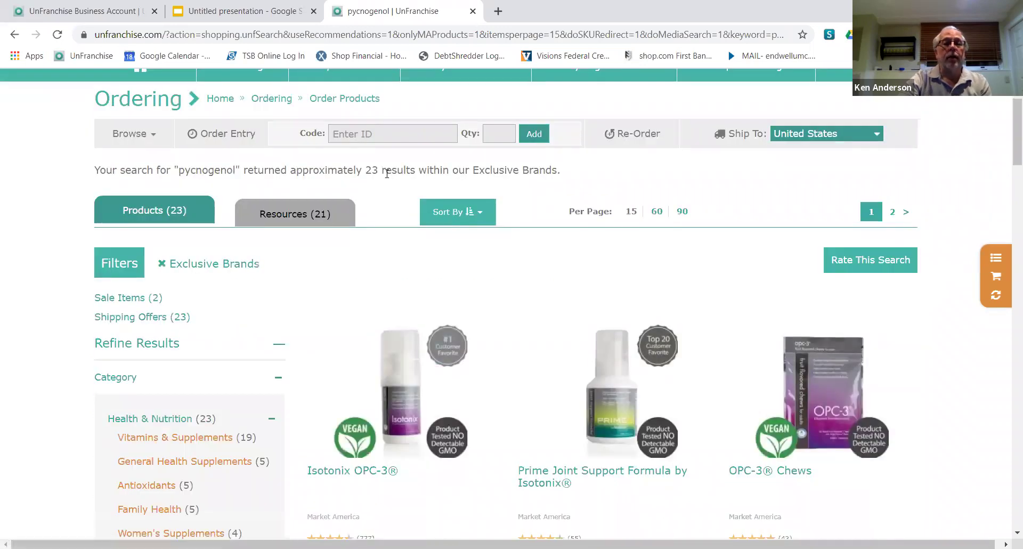
scroll(402, 182, up, 2)
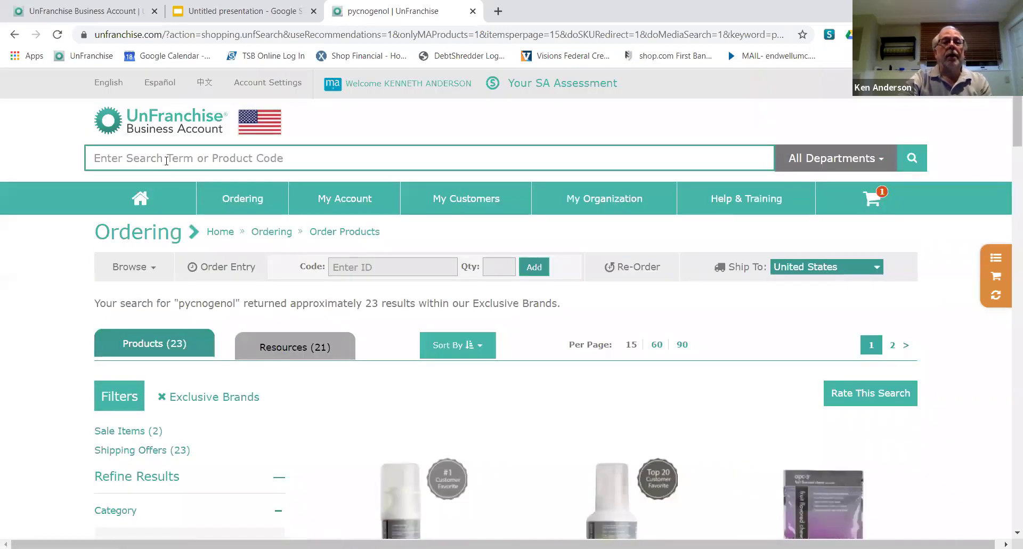
Step: Show the resources for the pycnogenol search and look through the listed support materials
scroll(376, 234, down, 1)
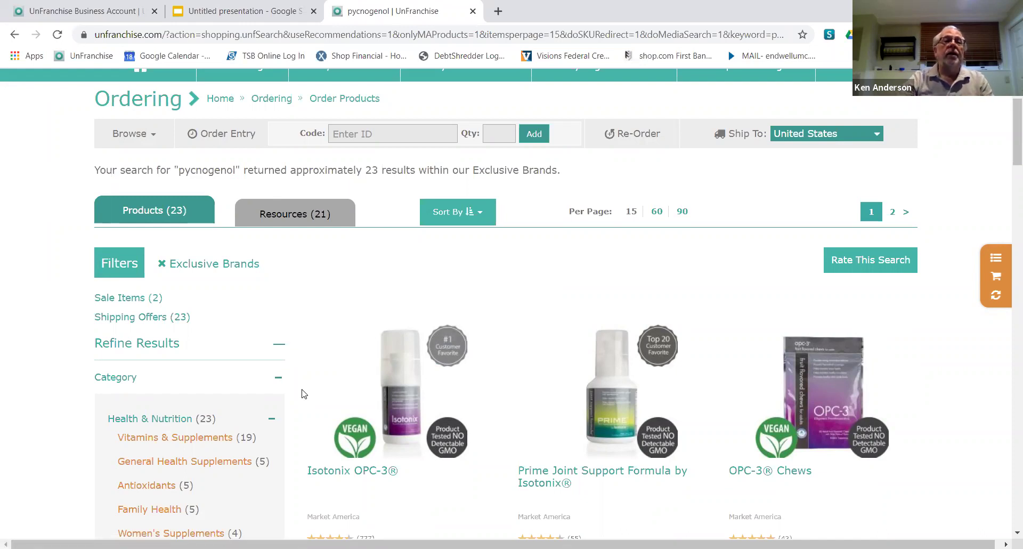
click(294, 217)
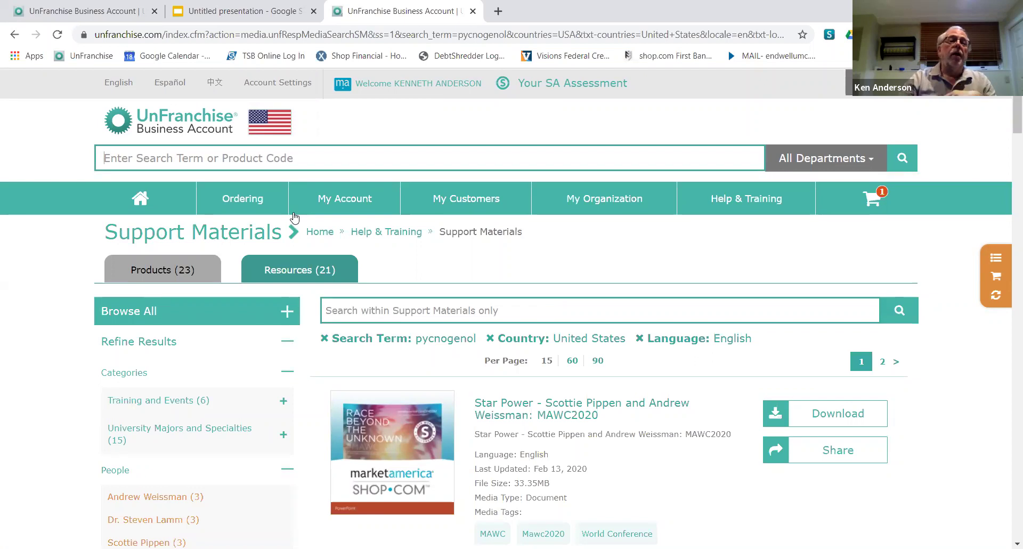
scroll(435, 322, down, 1)
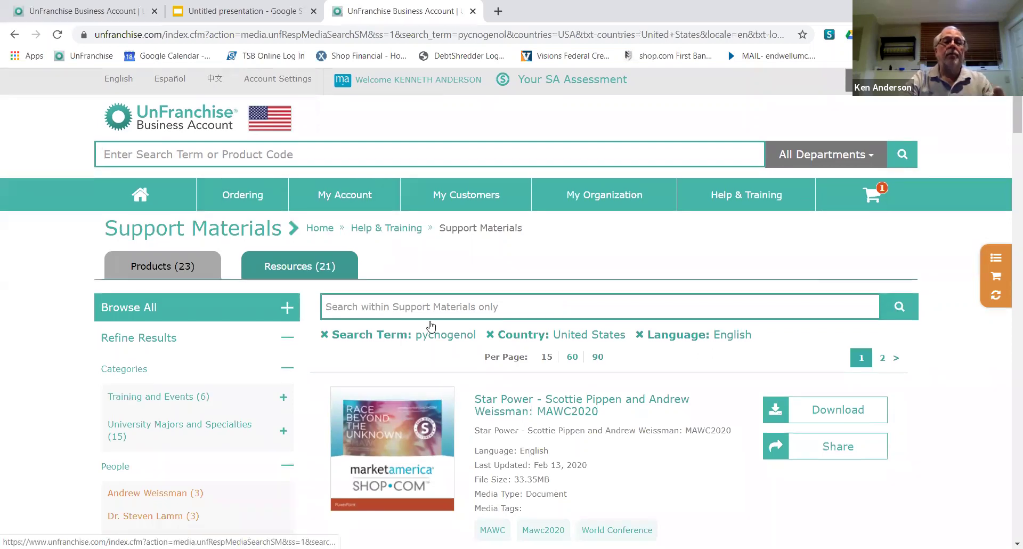
scroll(431, 325, down, 6)
scroll(426, 326, down, 1)
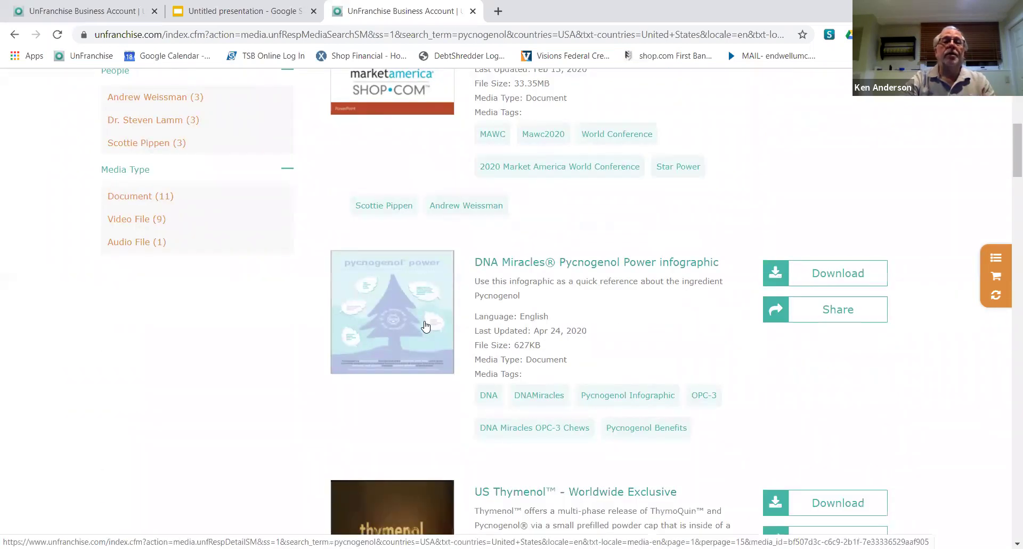
scroll(425, 324, down, 5)
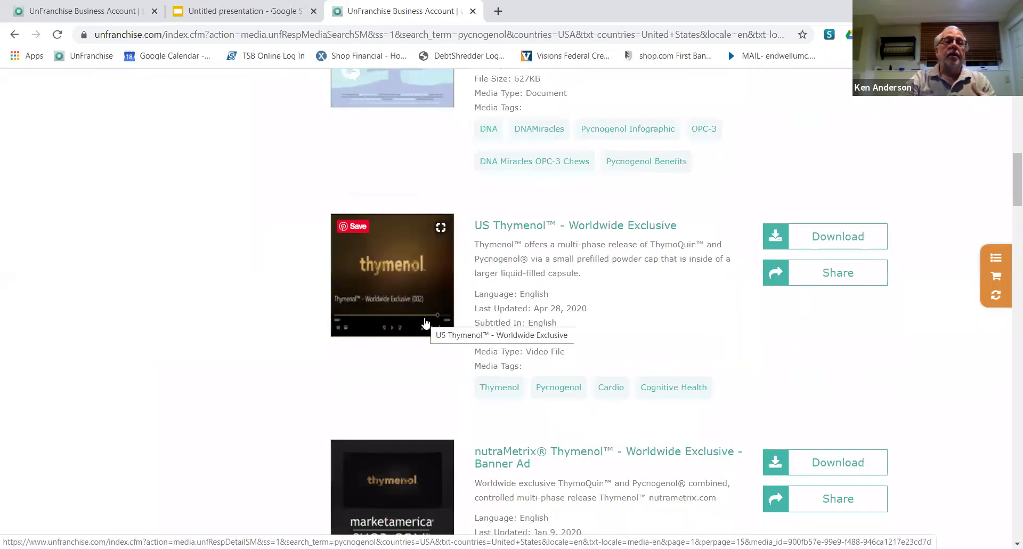
scroll(426, 324, down, 7)
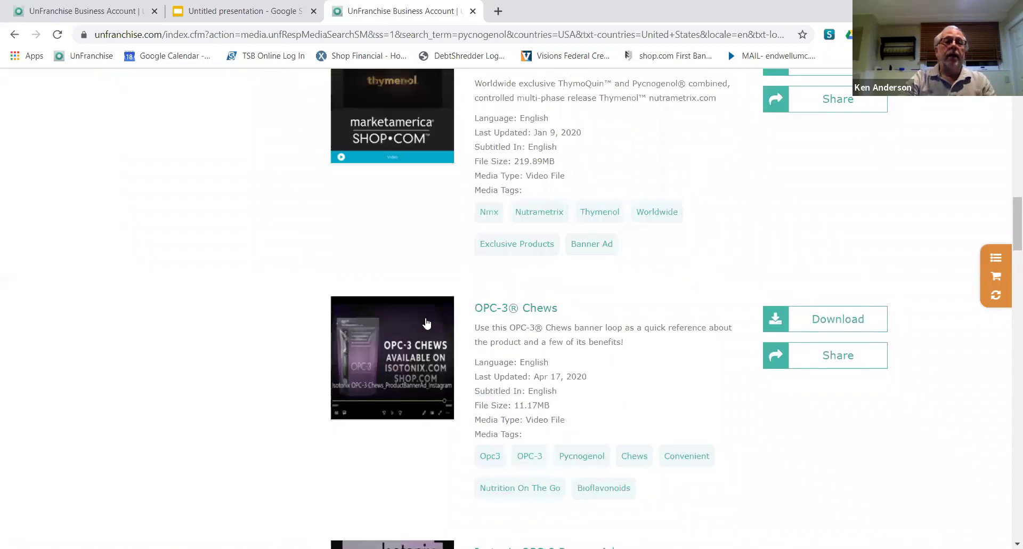
scroll(423, 324, down, 5)
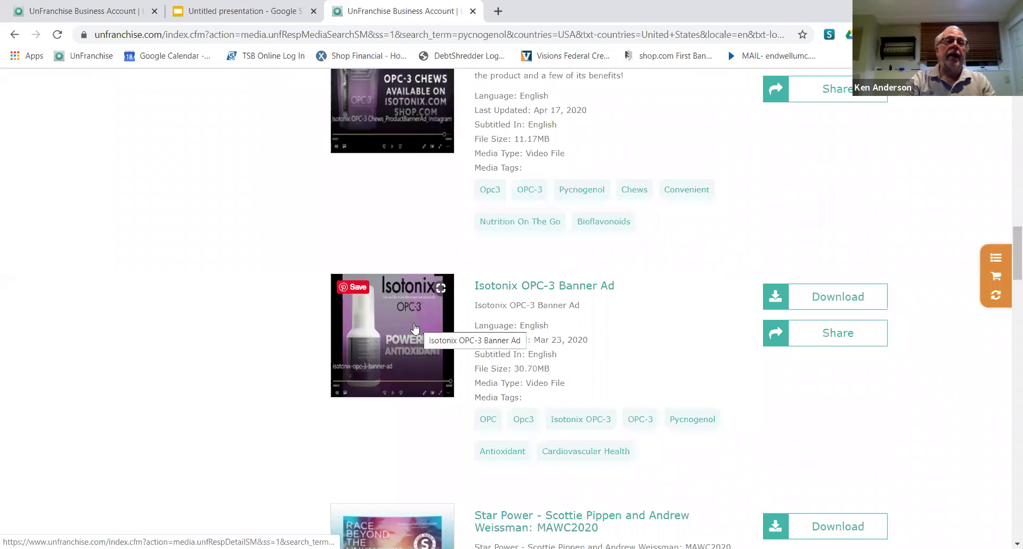
scroll(416, 327, down, 4)
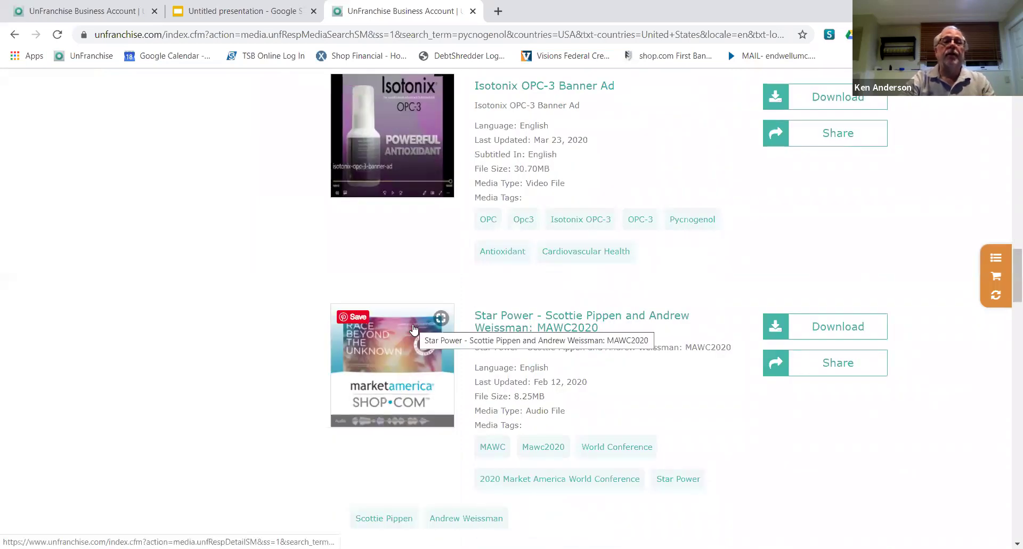
scroll(411, 317, up, 20)
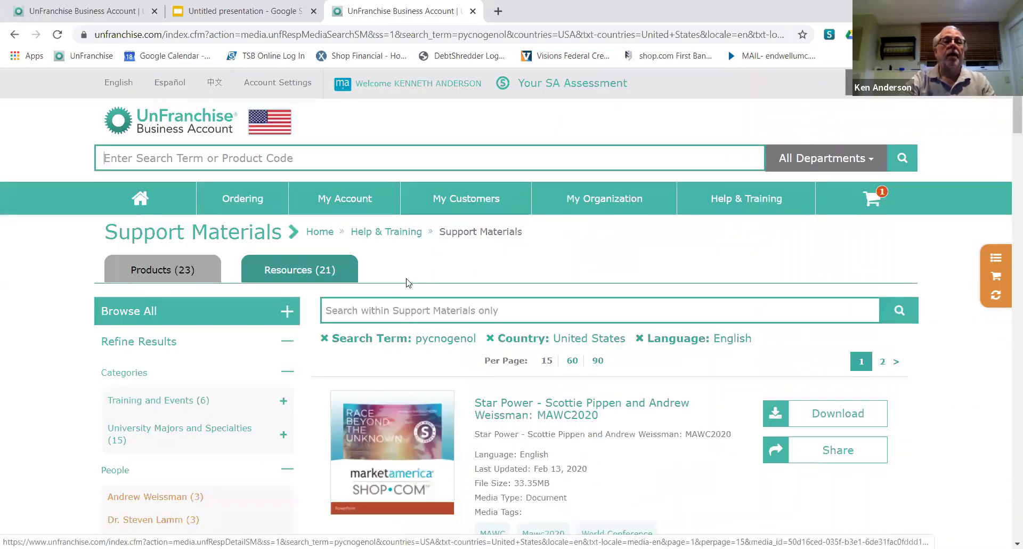
Step: Leave the support materials and return to the Business Center home page
click(216, 158)
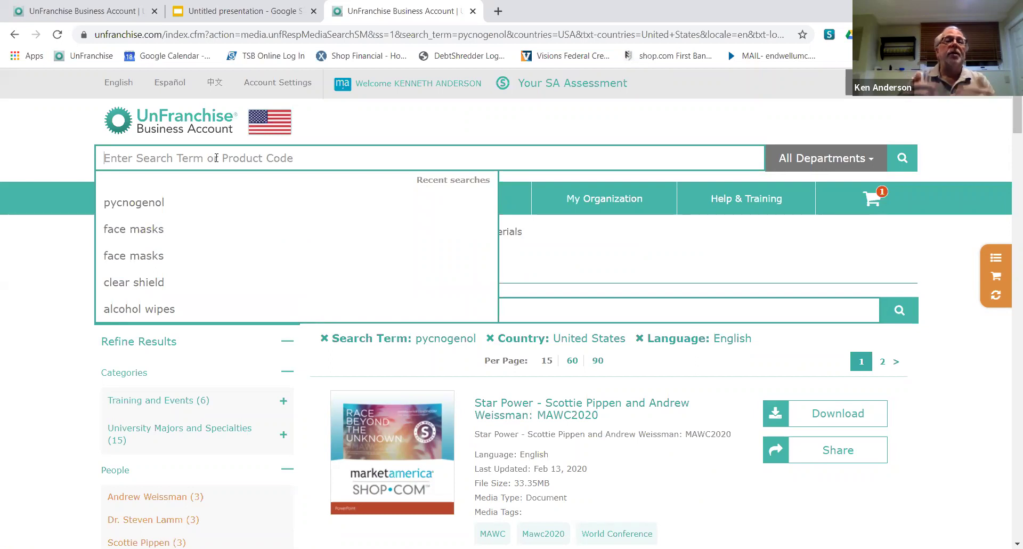
click(354, 115)
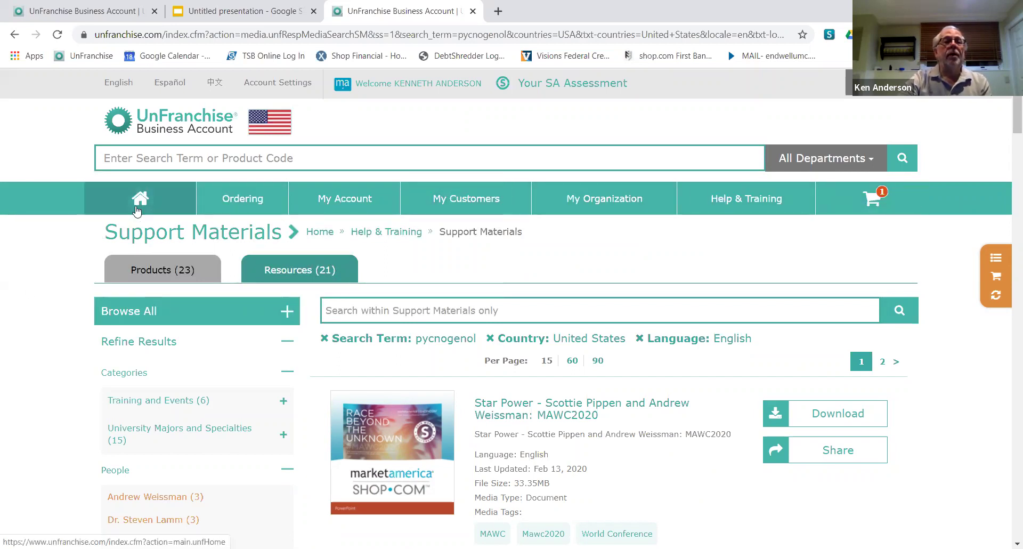
click(140, 202)
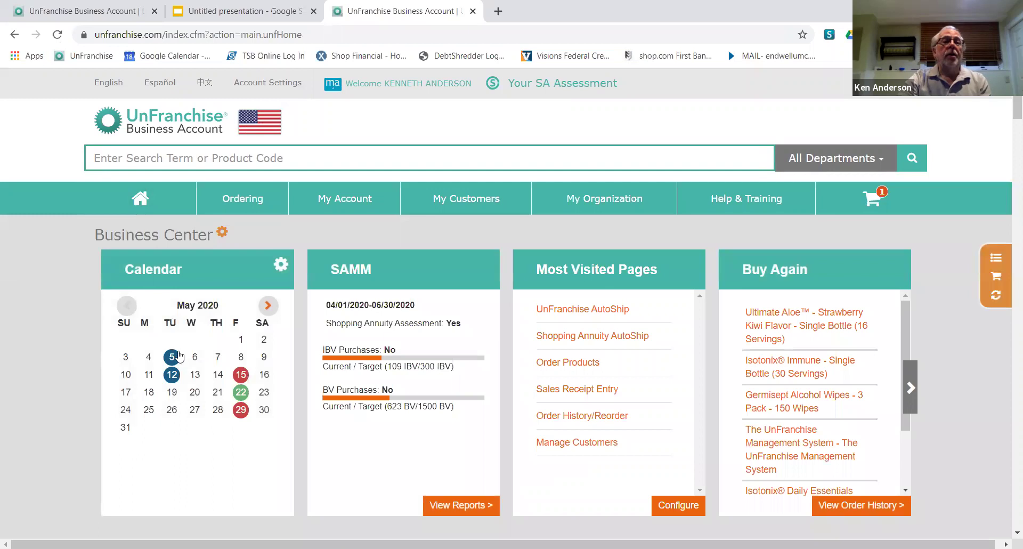
Step: Review the site's options for ordering, account, customers and organization, including the available organization reports
click(241, 198)
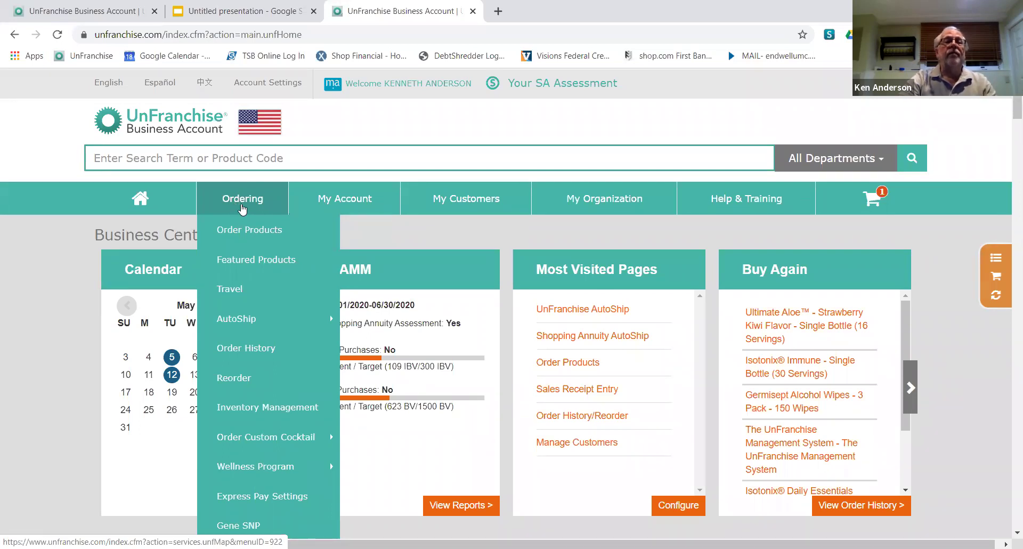
click(340, 199)
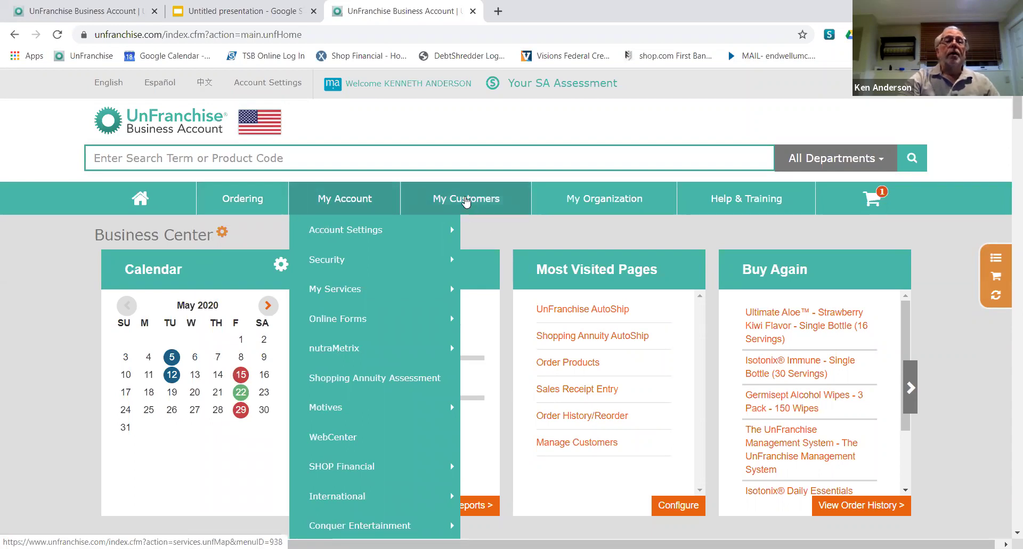
mouse_move(466, 200)
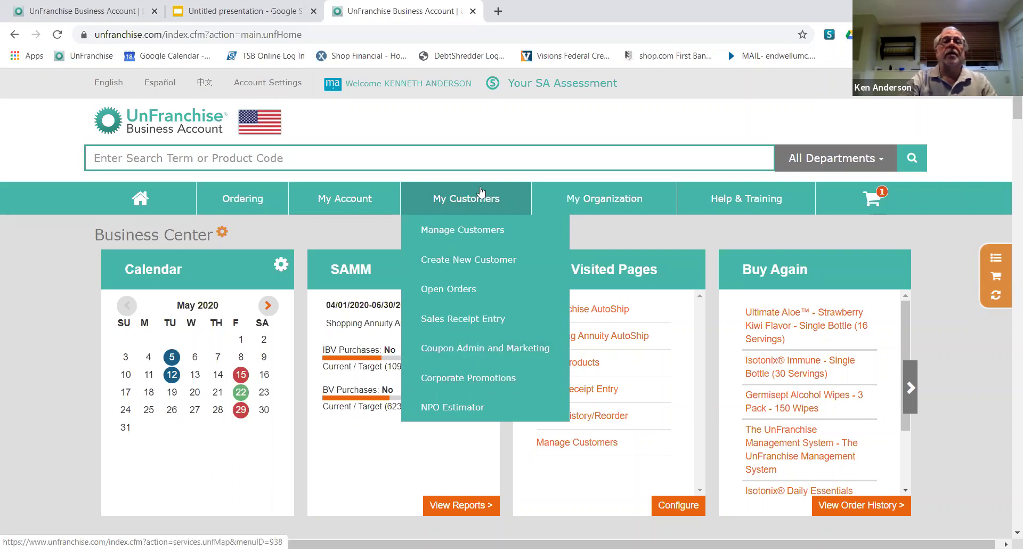
click(603, 199)
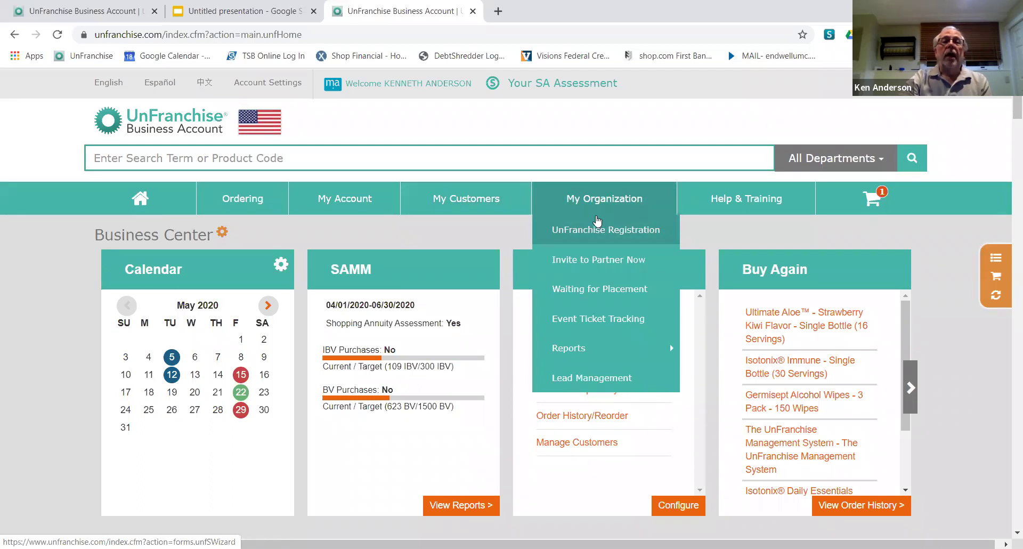
click(568, 348)
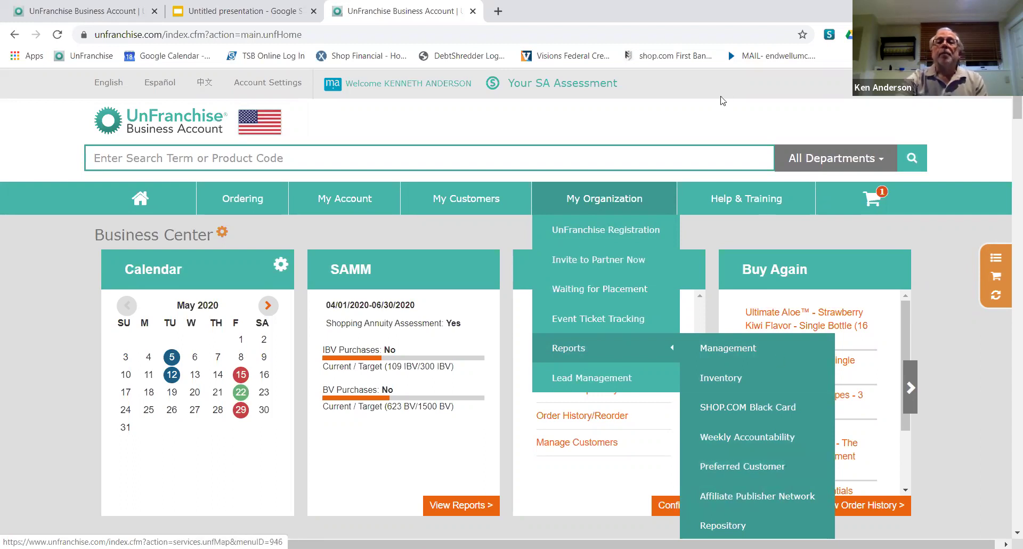
mouse_move(727, 207)
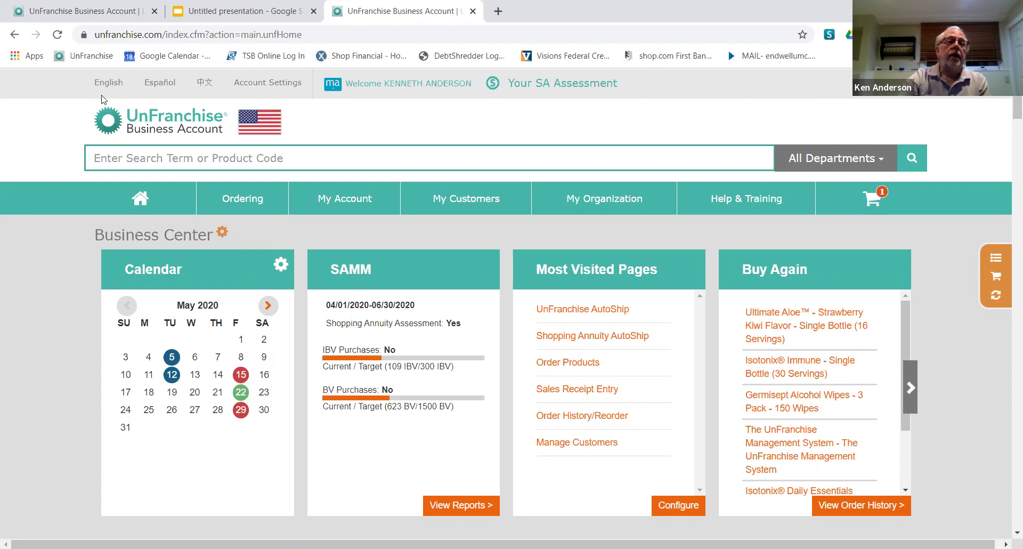
Step: Move the UnFranchise News widget directly below SAMM in the Business Center's active widgets and save the configuration
click(221, 235)
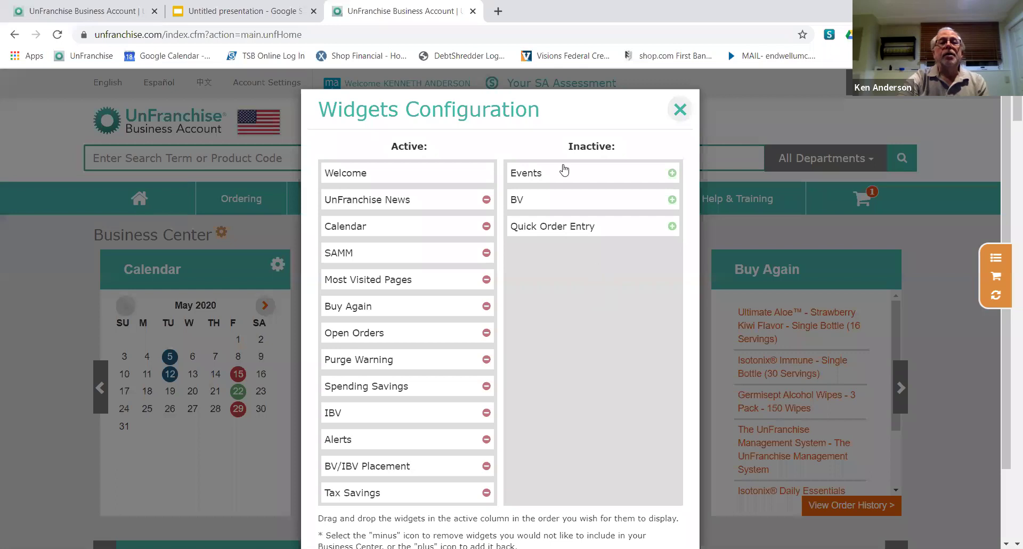
scroll(552, 133, down, 1)
scroll(551, 137, up, 1)
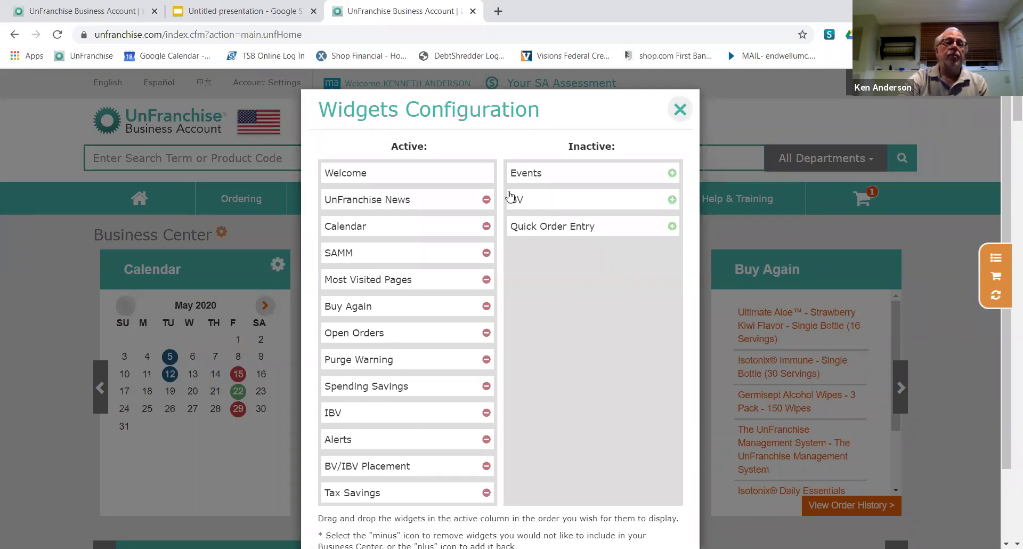
scroll(415, 334, down, 1)
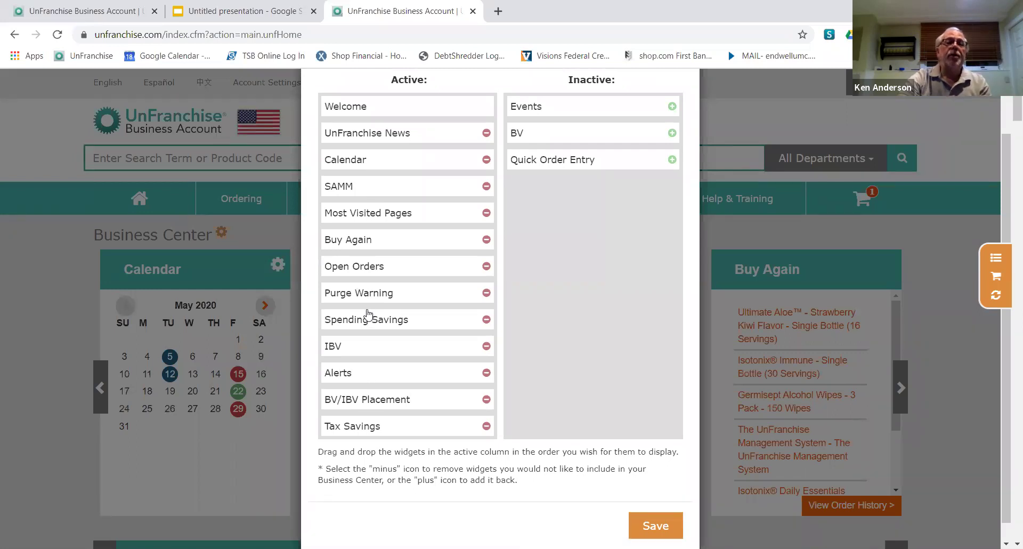
scroll(365, 314, up, 2)
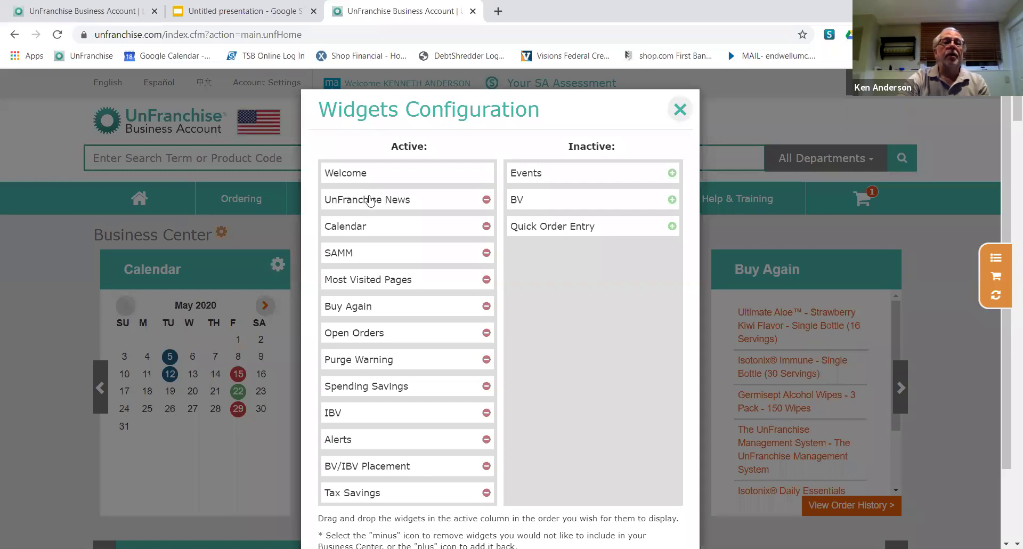
drag(370, 200, 367, 255)
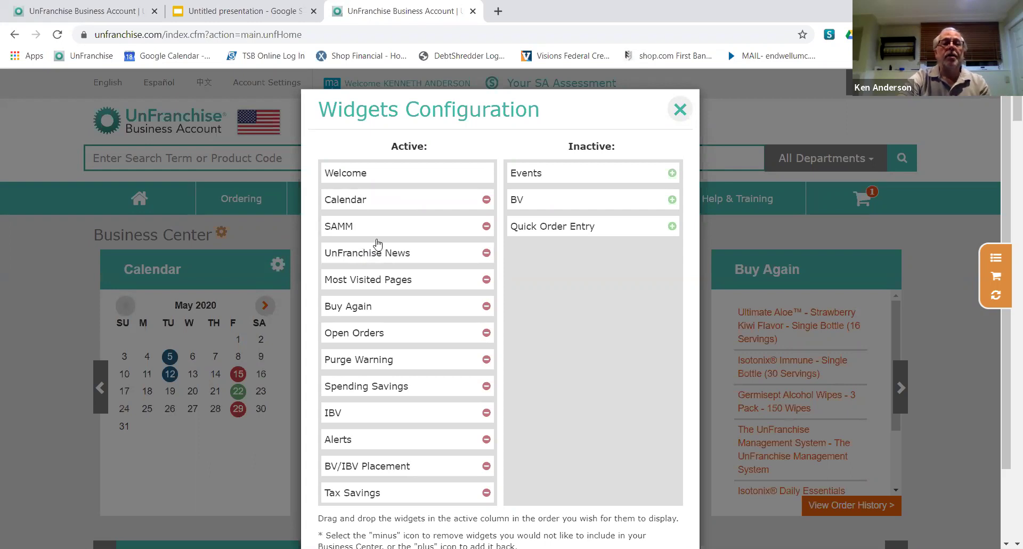
scroll(418, 261, down, 2)
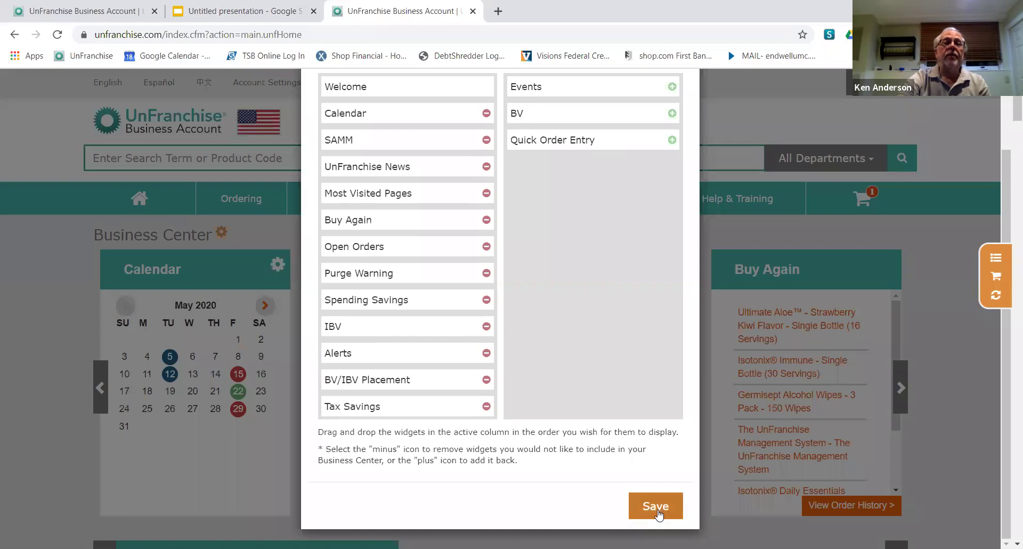
click(663, 511)
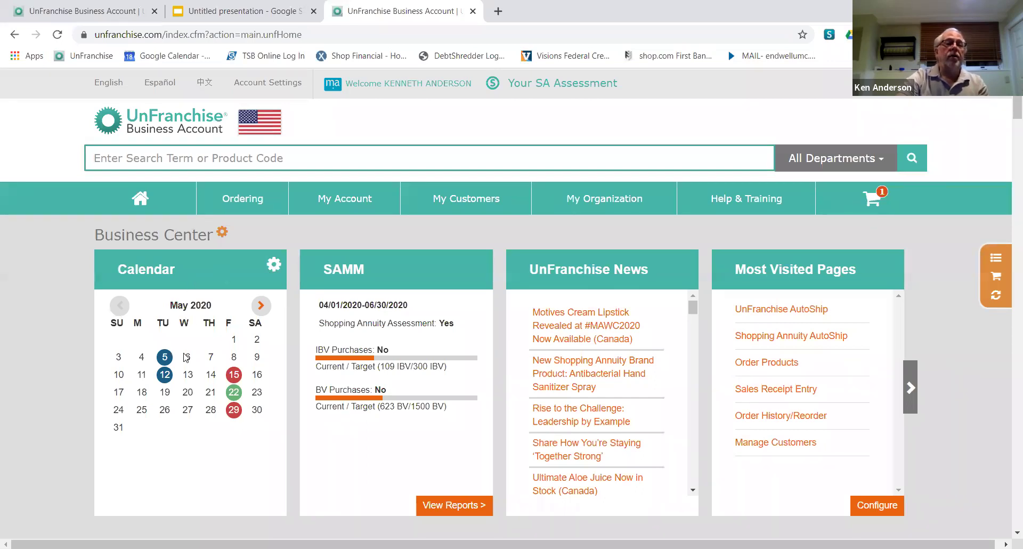
Step: Check the marked dates in the May 2020 calendar, view the May 5 notes and the legend, and close the enlarged calendar
mouse_move(167, 358)
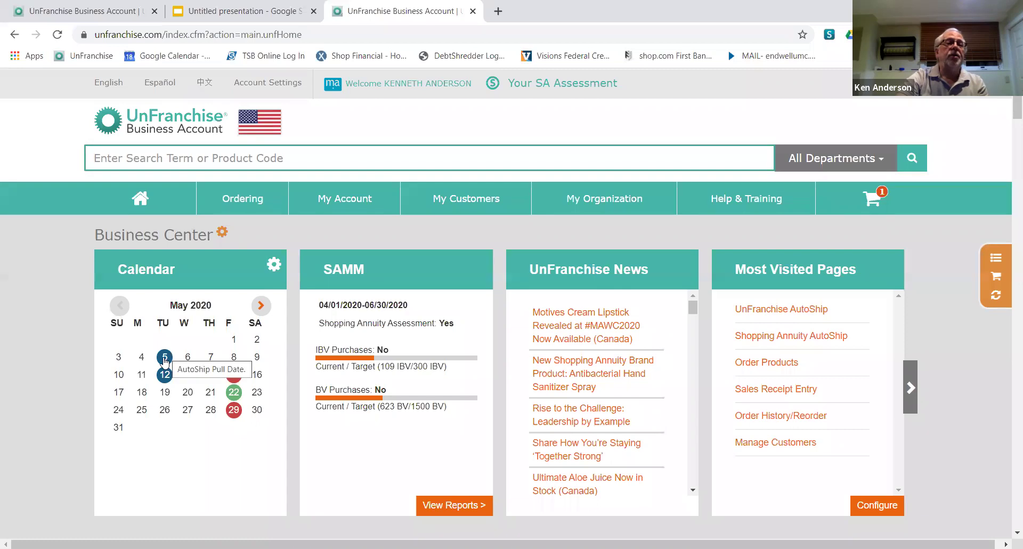
mouse_move(163, 376)
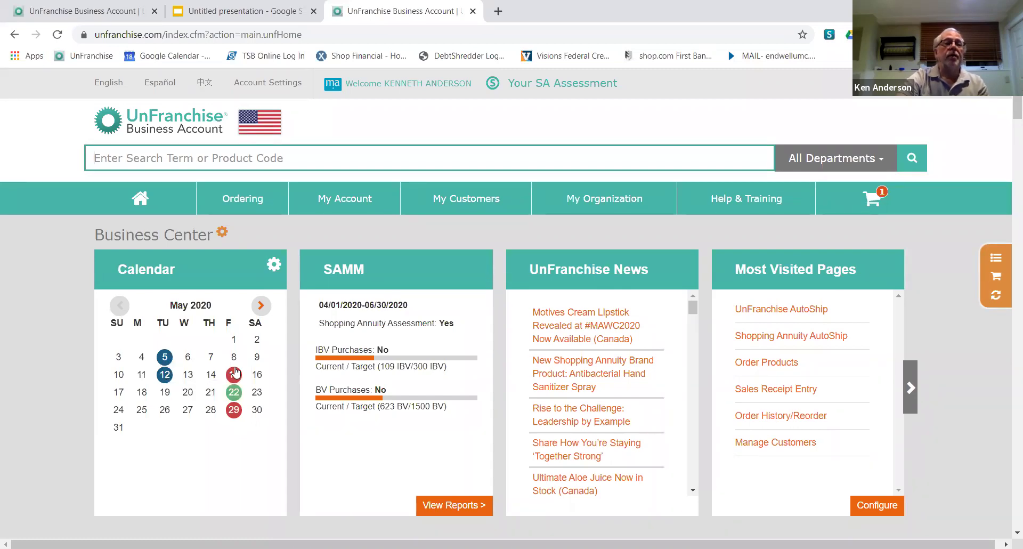
mouse_move(235, 373)
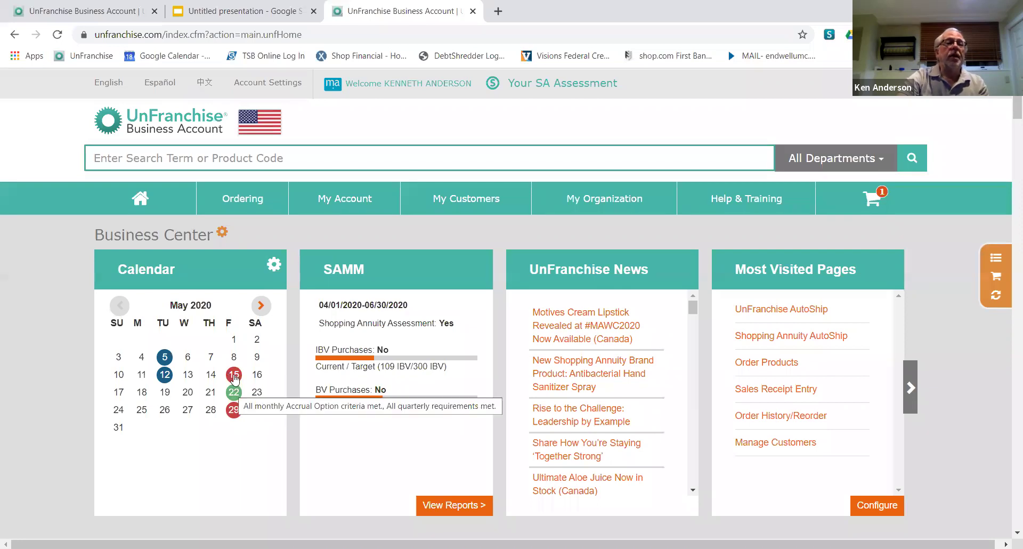
click(165, 358)
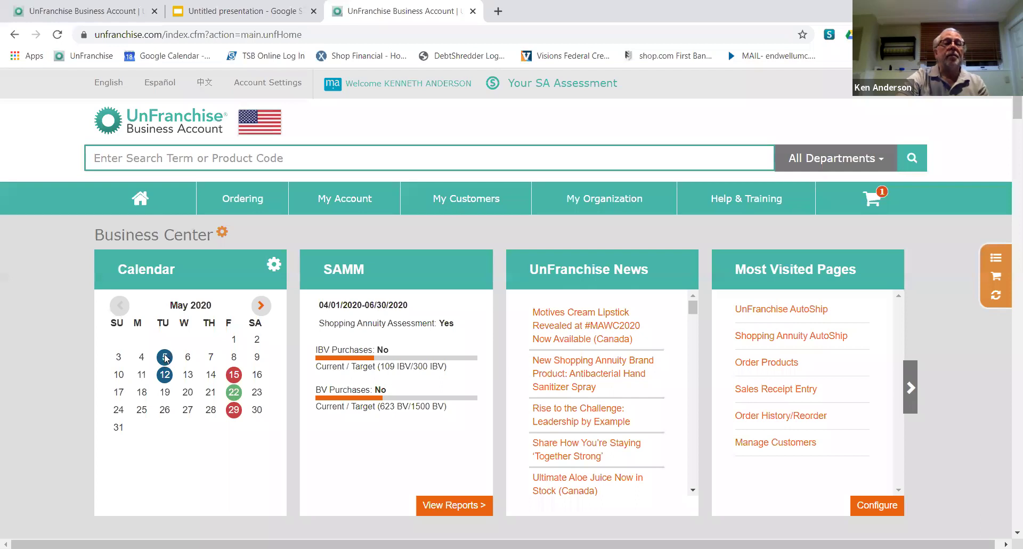
scroll(464, 347, down, 1)
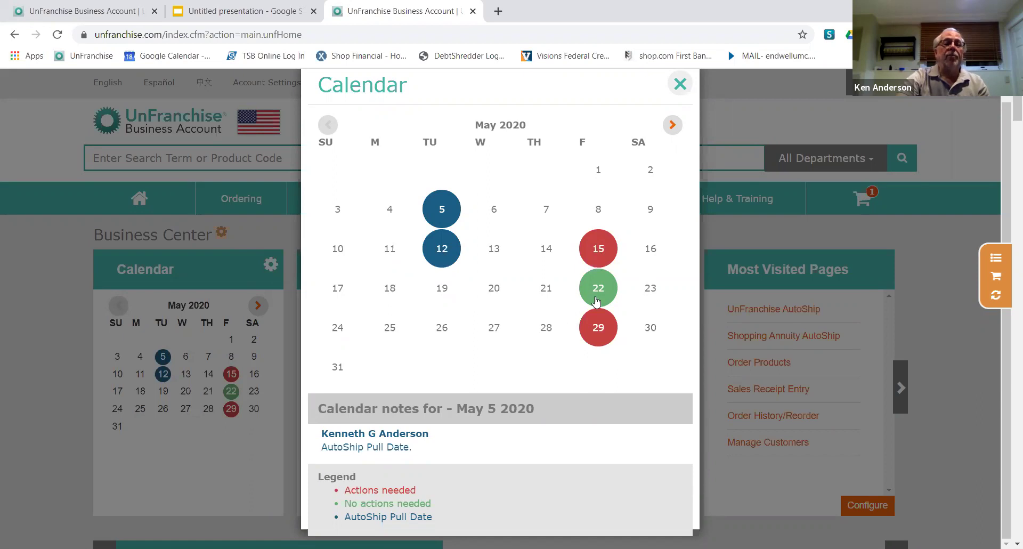
scroll(465, 435, down, 3)
scroll(448, 430, up, 3)
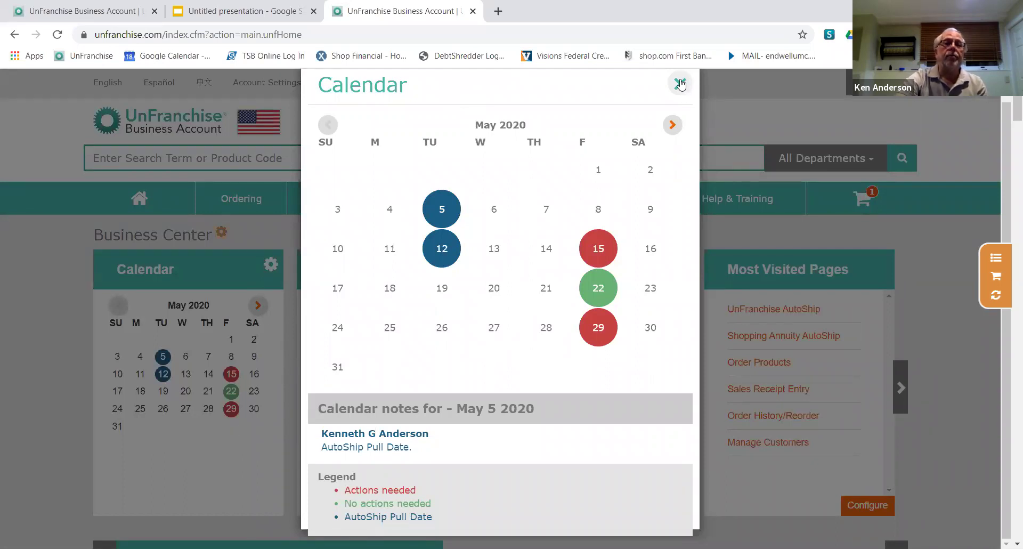
click(681, 84)
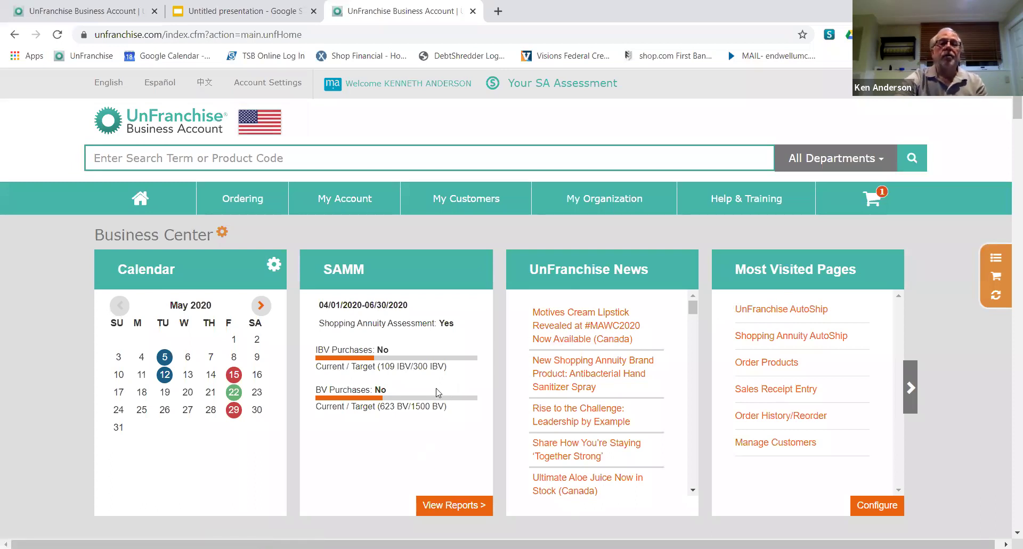
Step: Bring the Buy Again widget and the ones following it into view in the Business Center
scroll(380, 370, down, 5)
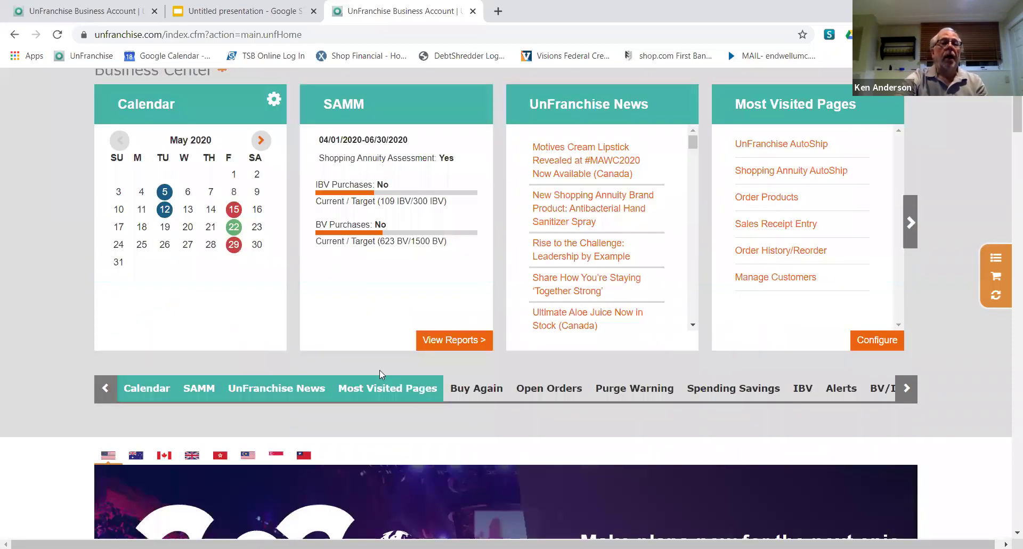
scroll(378, 373, up, 1)
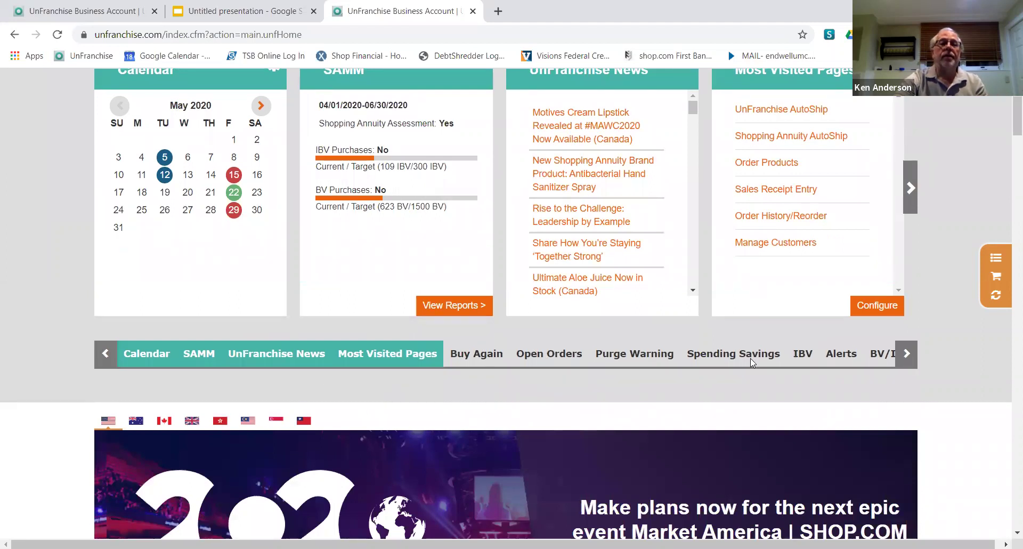
click(479, 357)
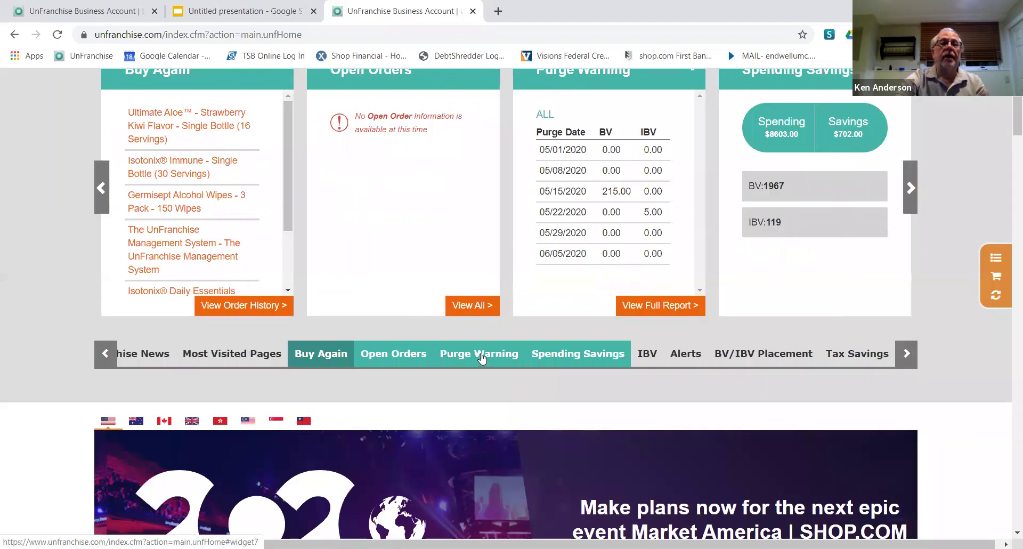
Step: Look through the home page's convention banners, the Essential 9 products and the high-demand response products
scroll(477, 354, down, 3)
scroll(476, 354, down, 2)
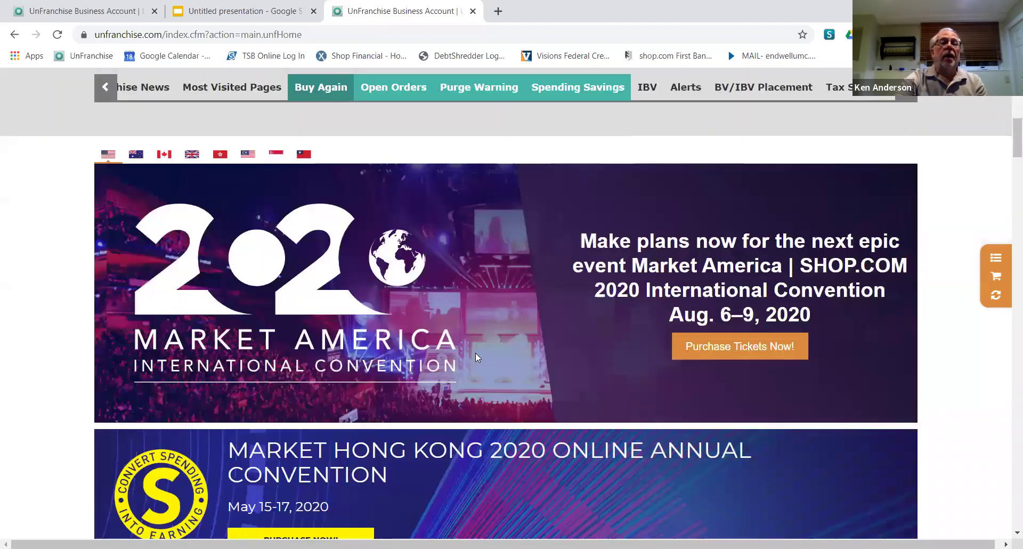
scroll(476, 354, down, 1)
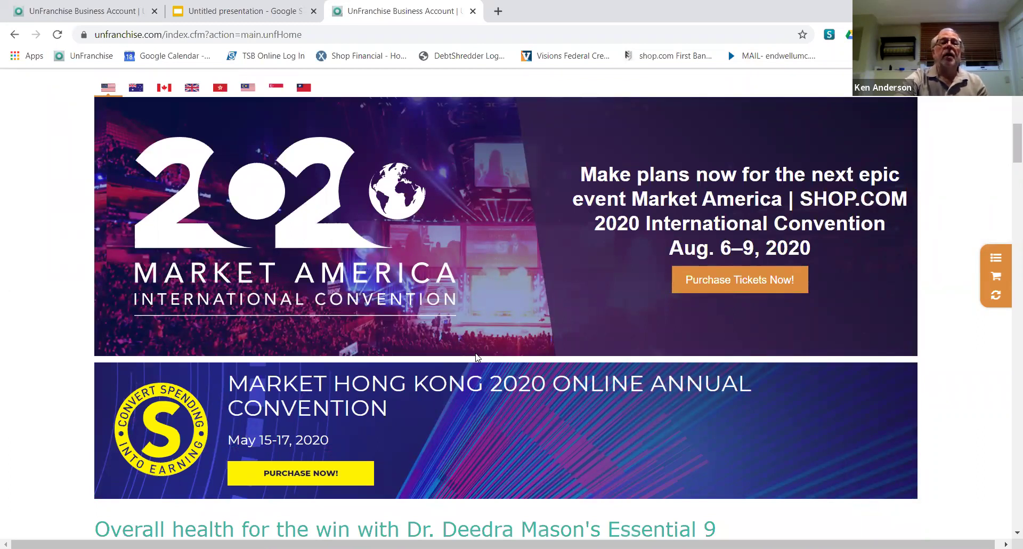
scroll(475, 355, down, 1)
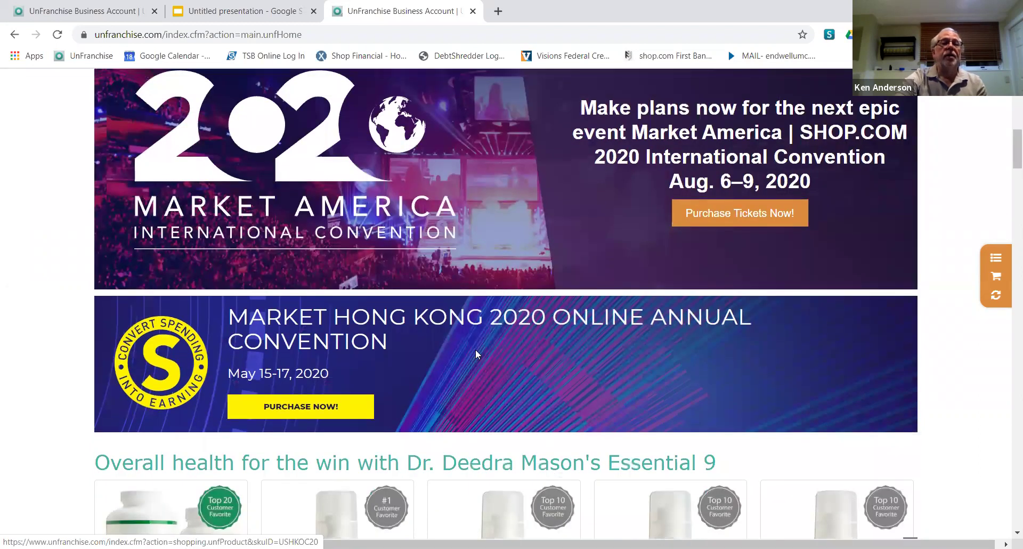
scroll(476, 349, down, 5)
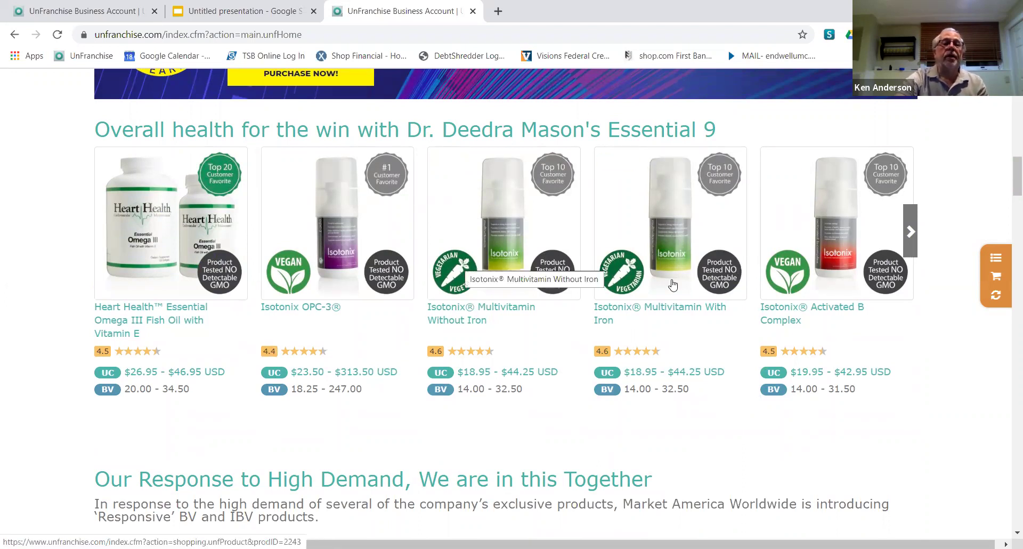
scroll(661, 285, down, 2)
scroll(656, 283, up, 1)
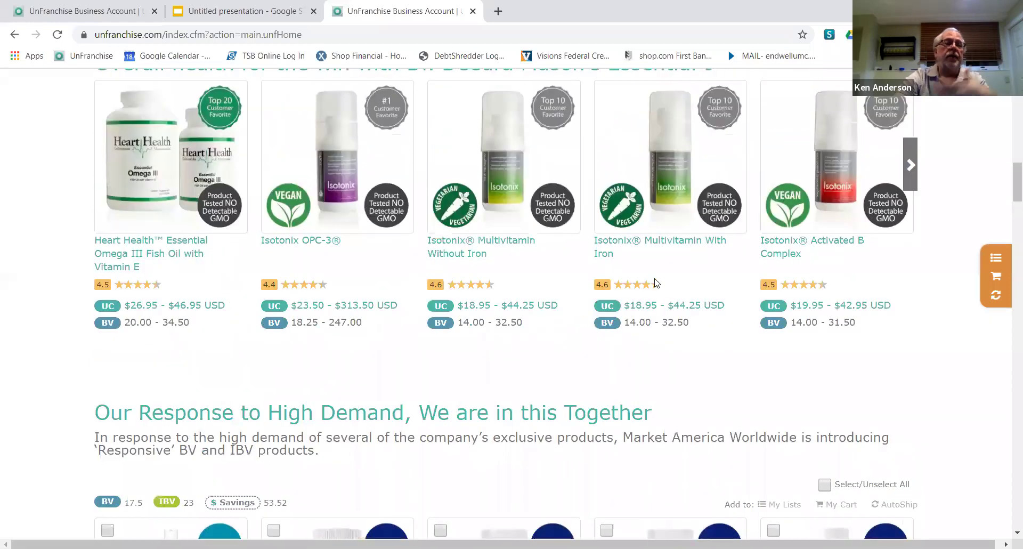
scroll(661, 275, down, 4)
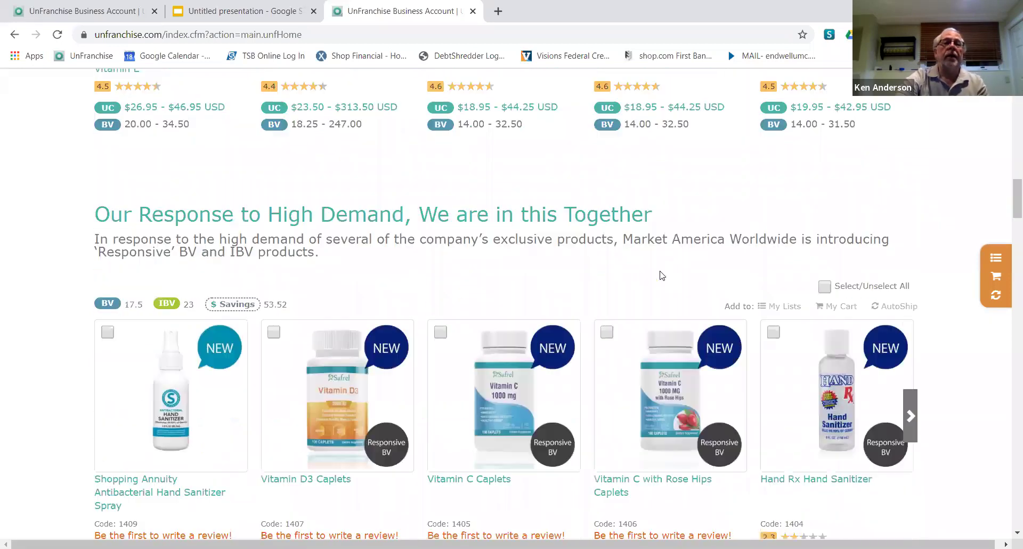
scroll(562, 346, down, 1)
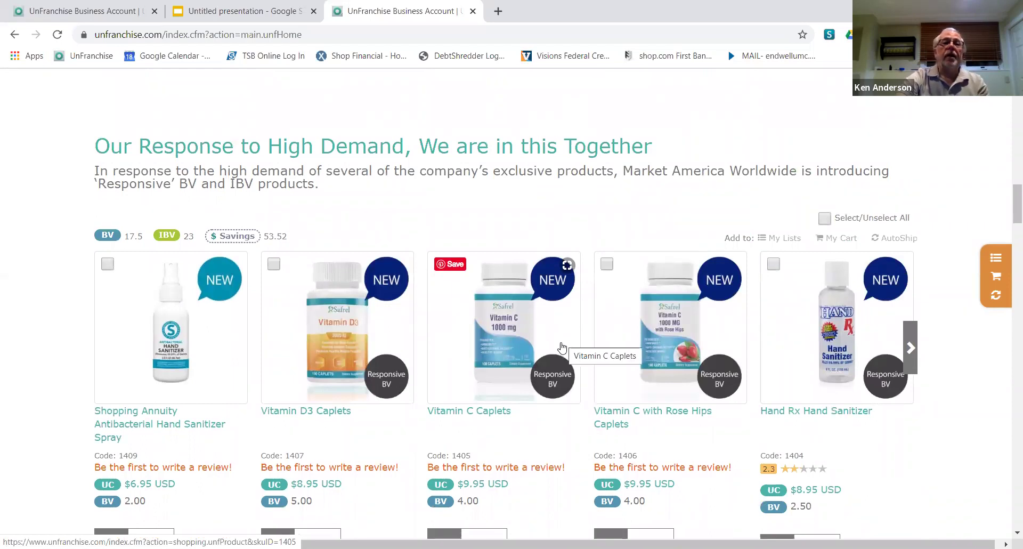
Step: Examine the home page's Stress Relief, Sleep Health and Top Categories sections, and return to the Business Center widgets
scroll(562, 346, down, 10)
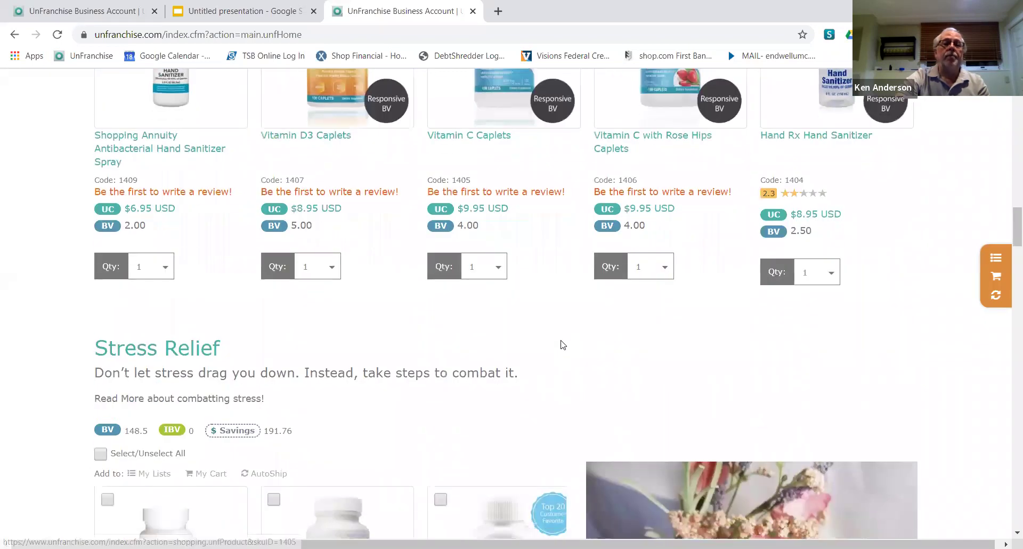
scroll(564, 347, up, 3)
scroll(565, 346, down, 3)
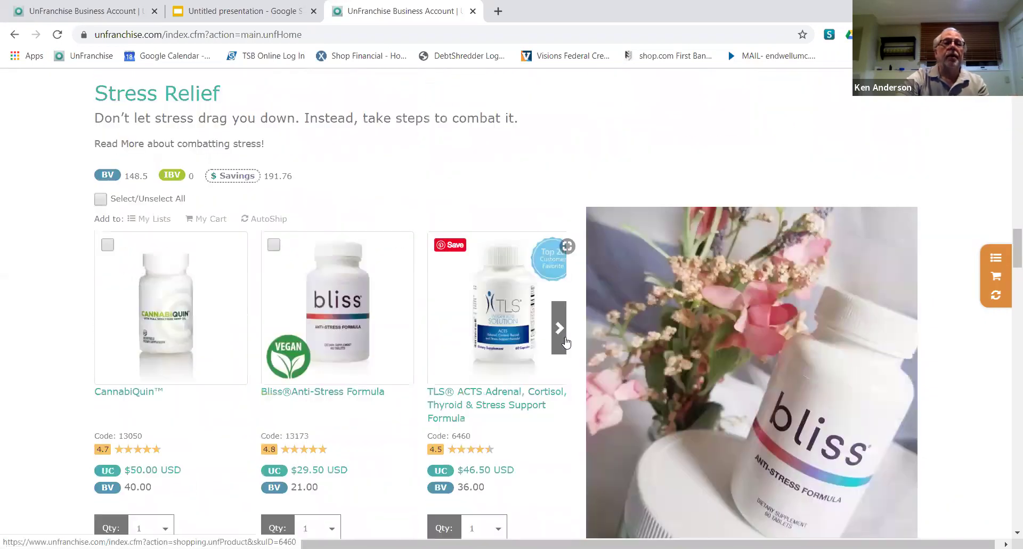
scroll(565, 343, down, 15)
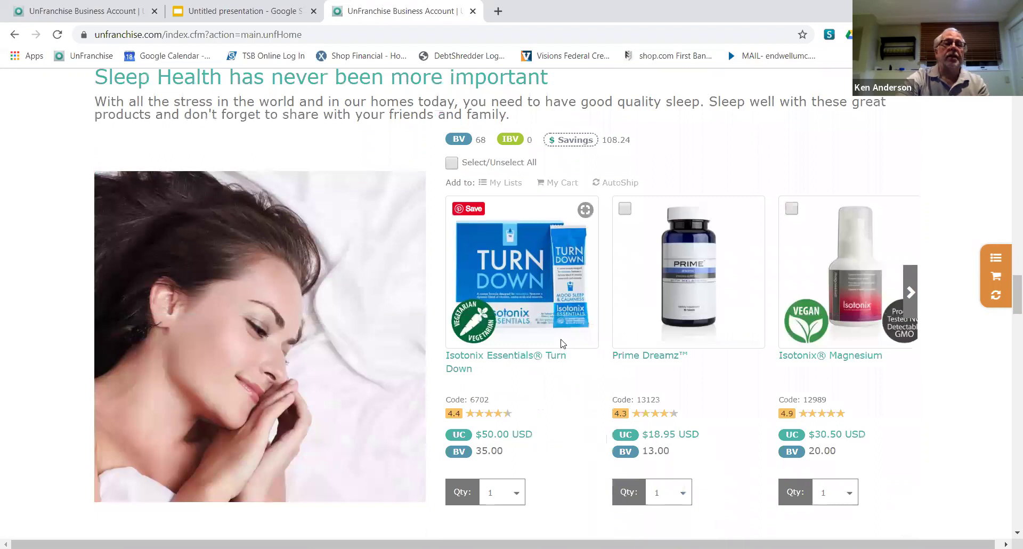
scroll(562, 344, down, 10)
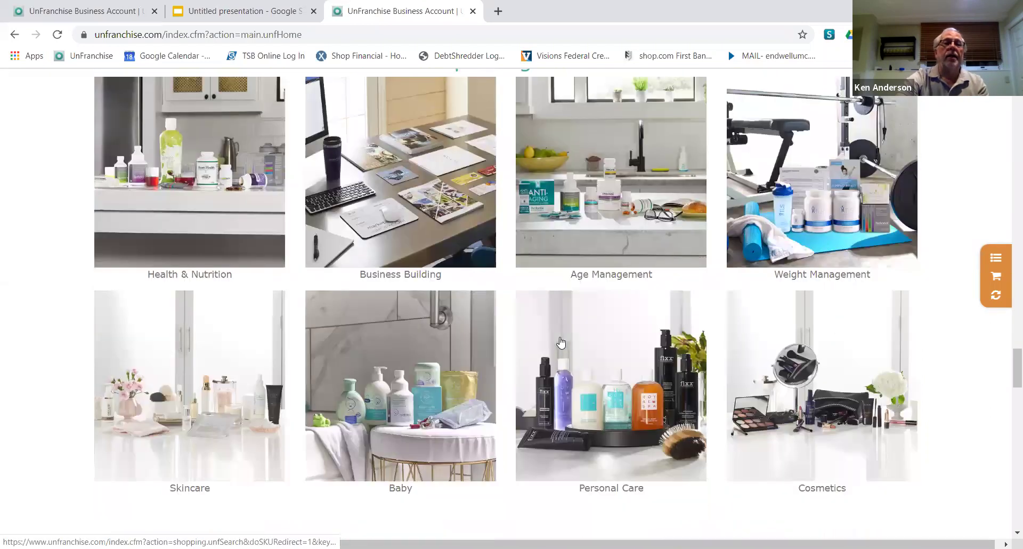
scroll(562, 342, up, 3)
scroll(562, 341, down, 1)
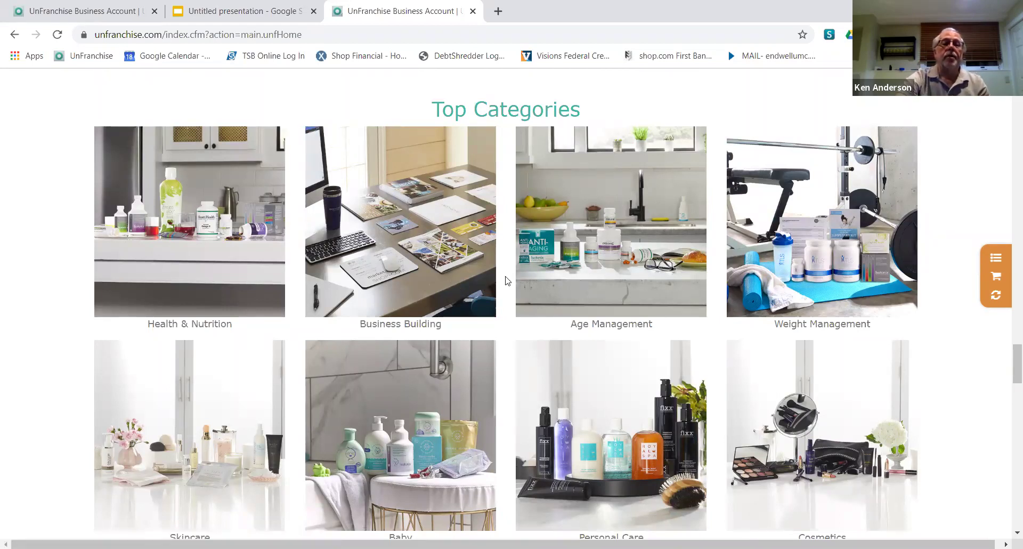
scroll(506, 281, down, 6)
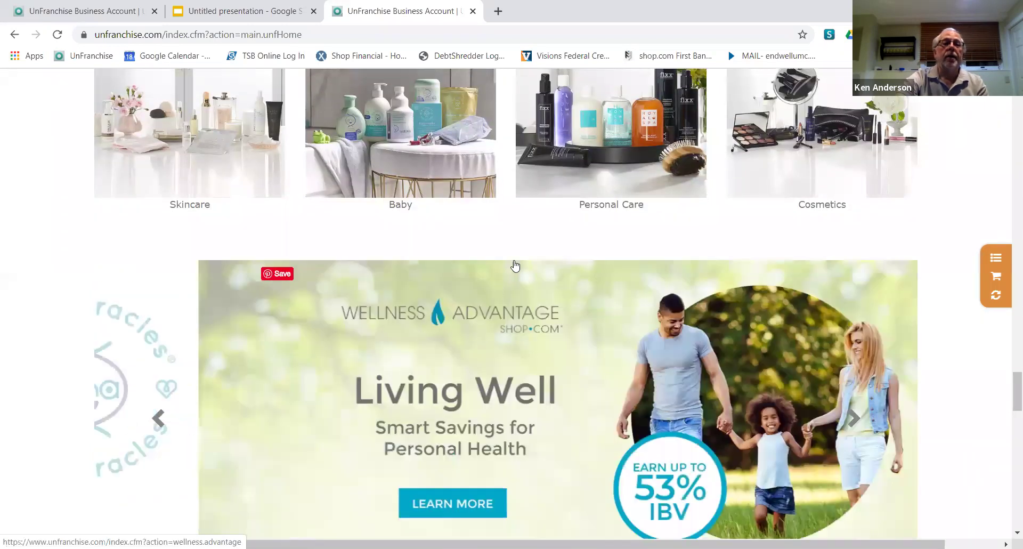
scroll(514, 265, up, 20)
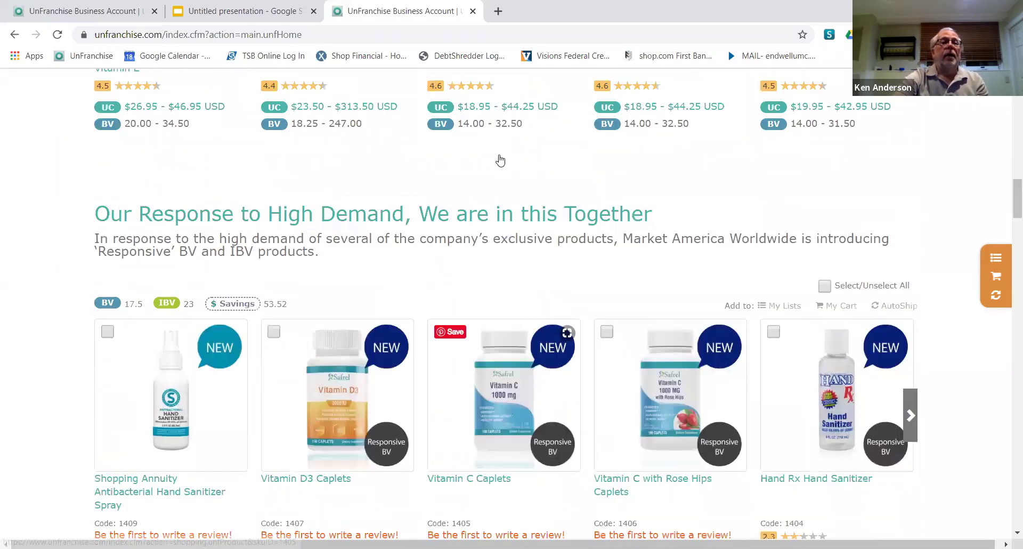
scroll(501, 160, up, 20)
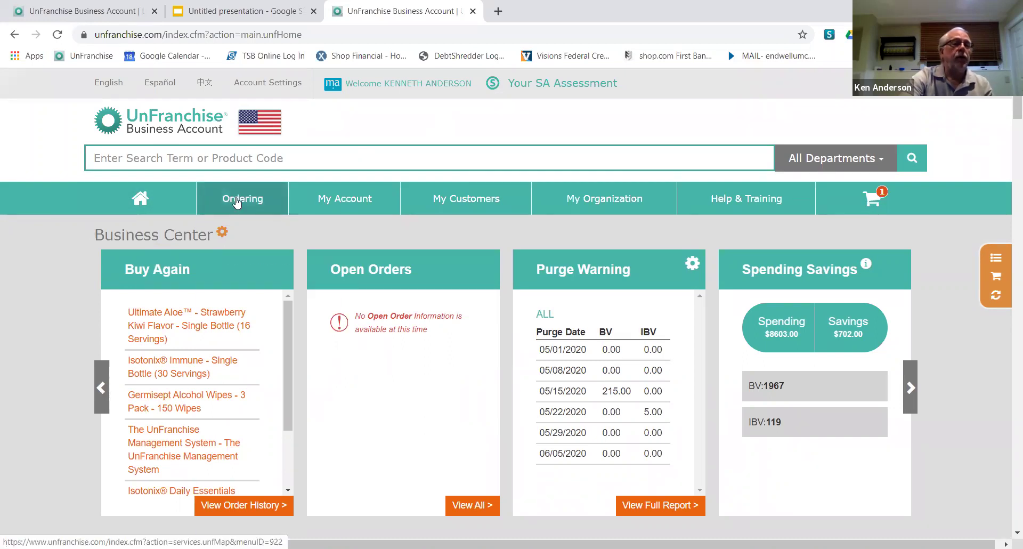
Step: Review the ordering and account options, and open the Credit on Account page from the account settings
mouse_move(229, 203)
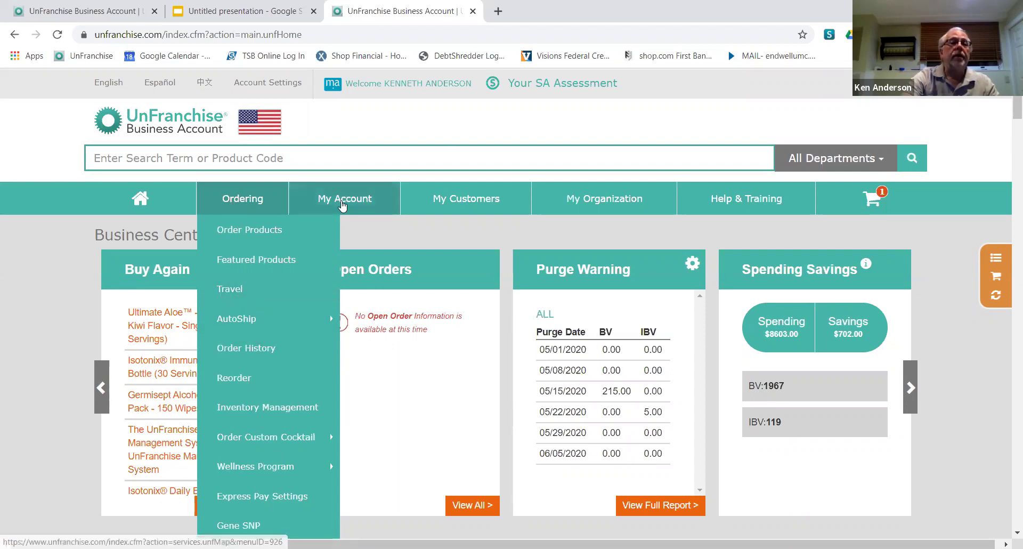
mouse_move(345, 201)
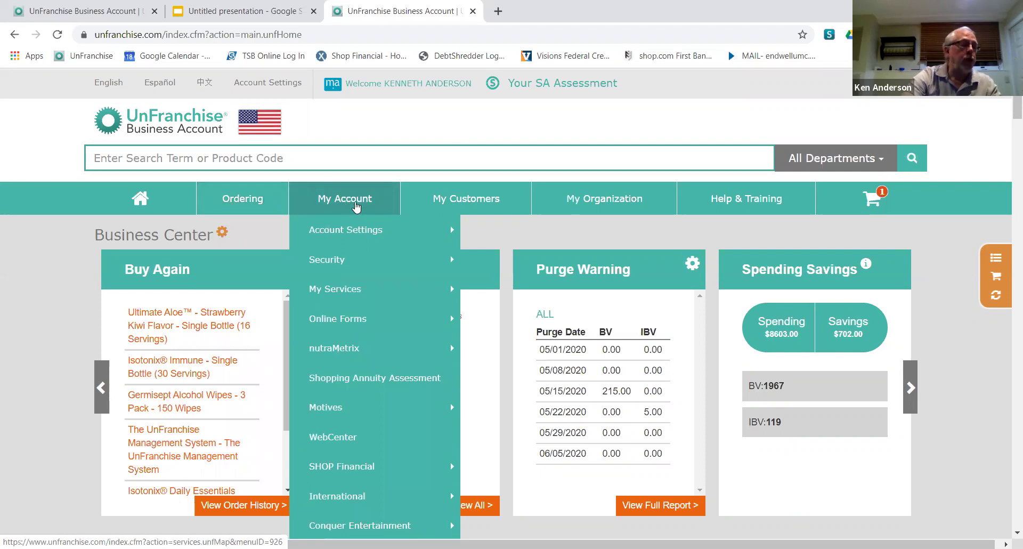
click(366, 231)
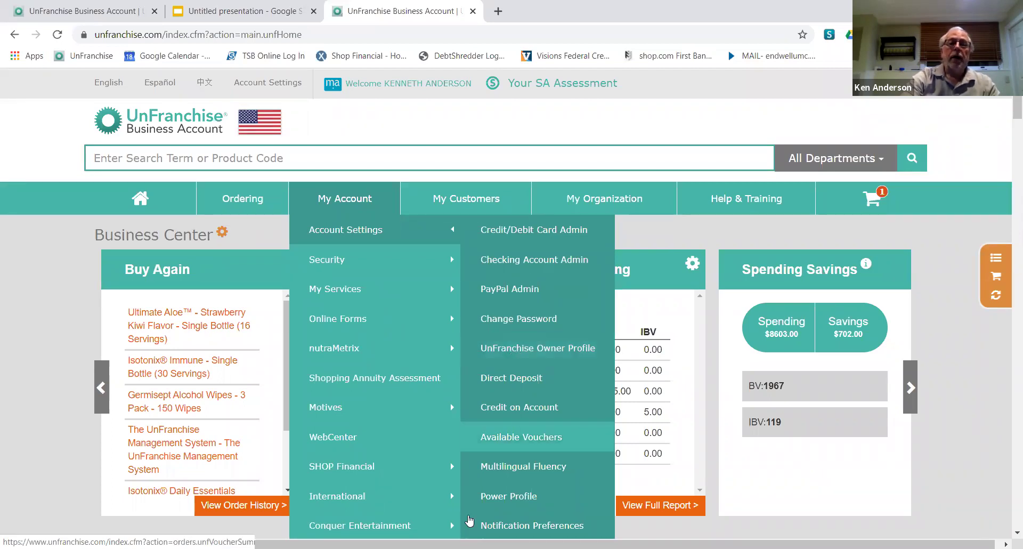
click(516, 408)
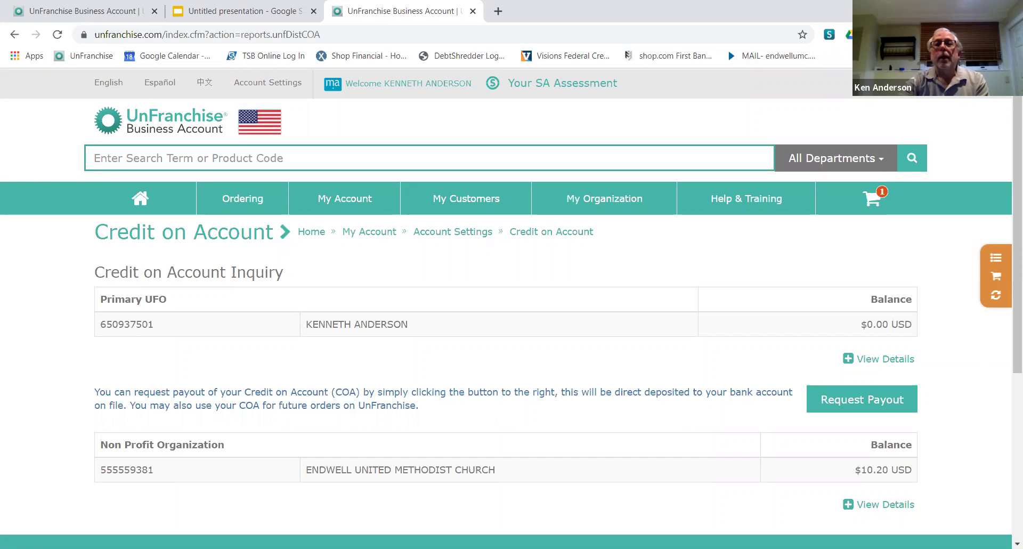
Step: Show the Primary UFO's credit on account details, look through the listed orders, and hide the details again
click(847, 359)
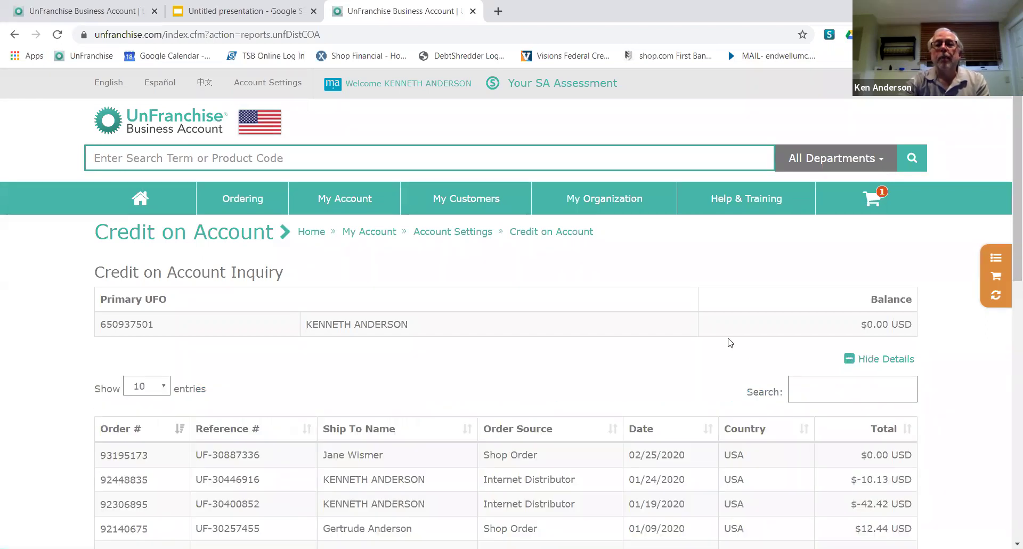
scroll(731, 342, down, 7)
scroll(725, 344, up, 6)
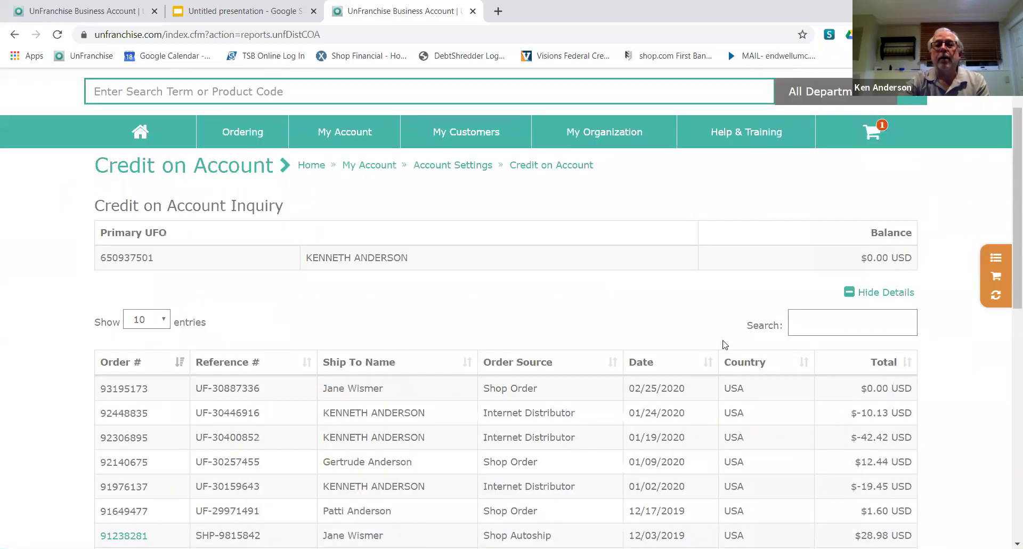
click(886, 292)
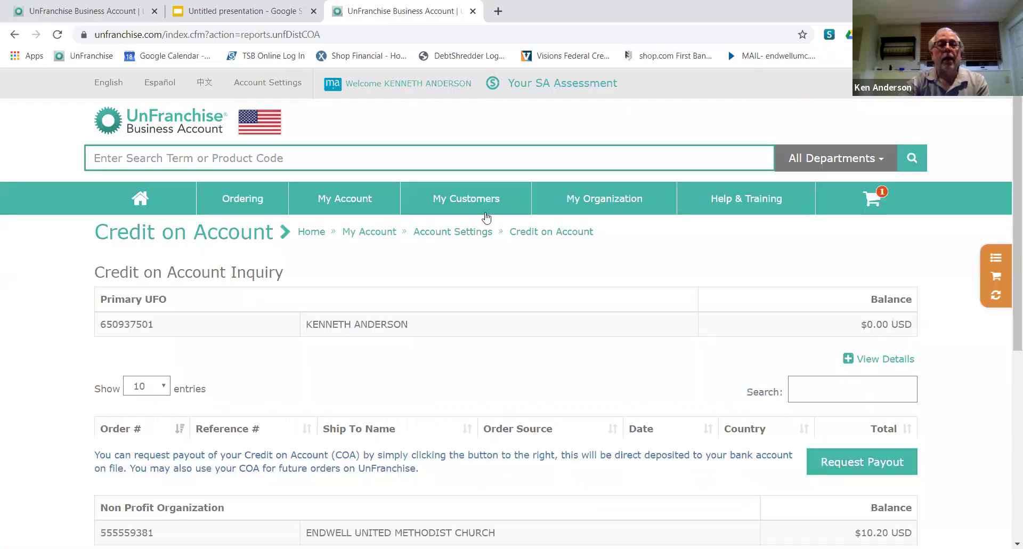
Step: Show the Non Profit Organization's credit on account details and look through its listed orders
scroll(430, 174, down, 1)
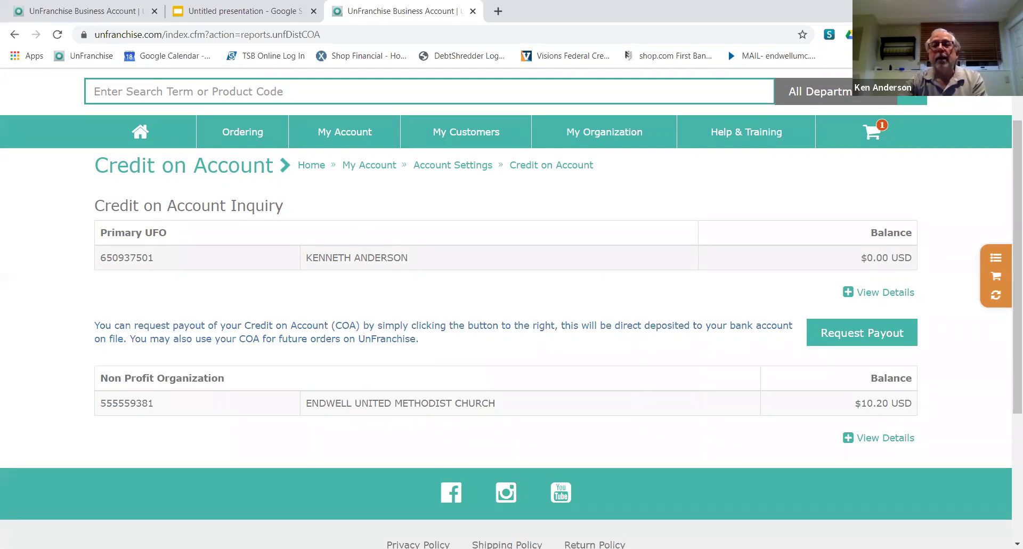
click(846, 438)
scroll(842, 450, down, 3)
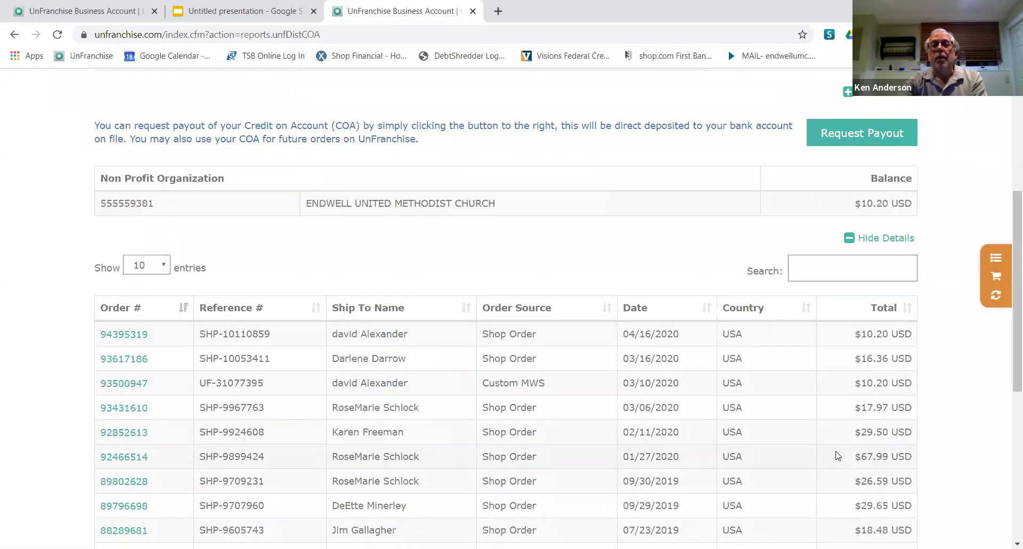
scroll(837, 453, down, 2)
scroll(828, 442, up, 4)
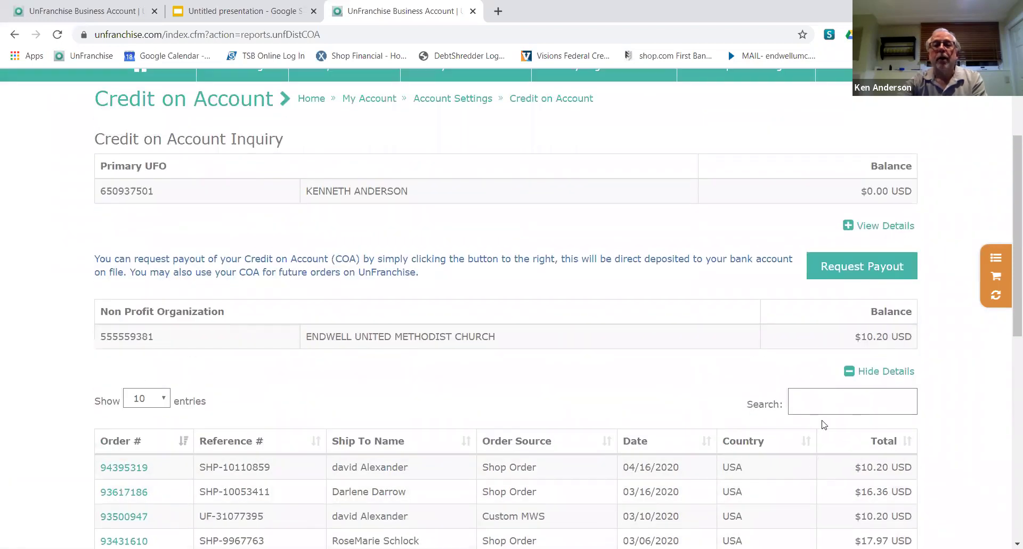
Step: Hide the Non Profit Organization's credit on account details and review the options available under the account settings
click(852, 371)
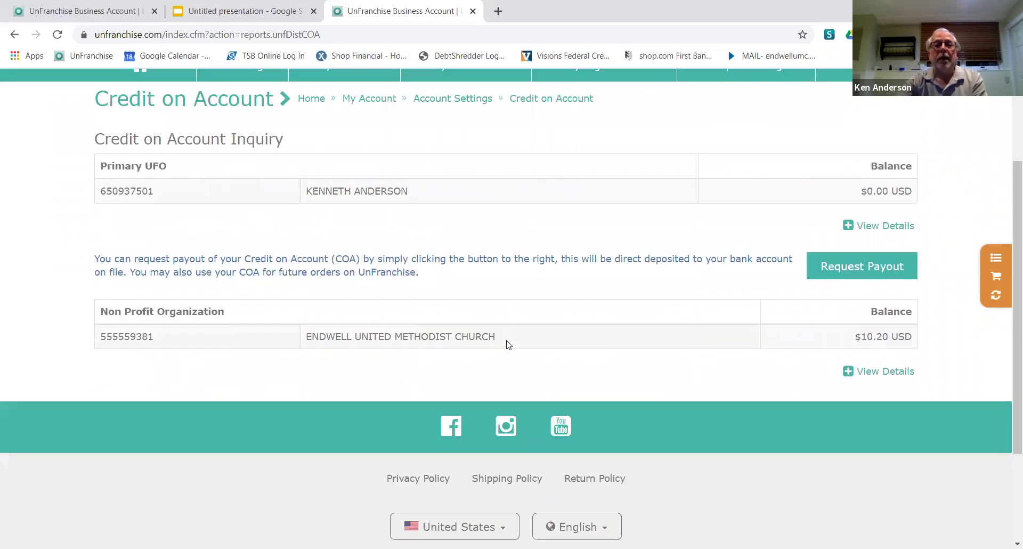
scroll(496, 348, up, 2)
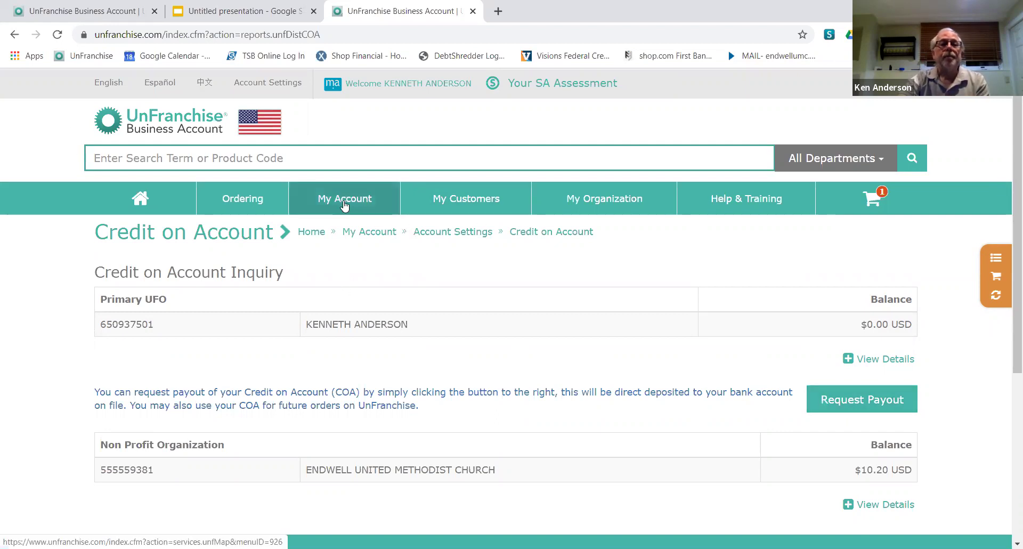
mouse_move(344, 201)
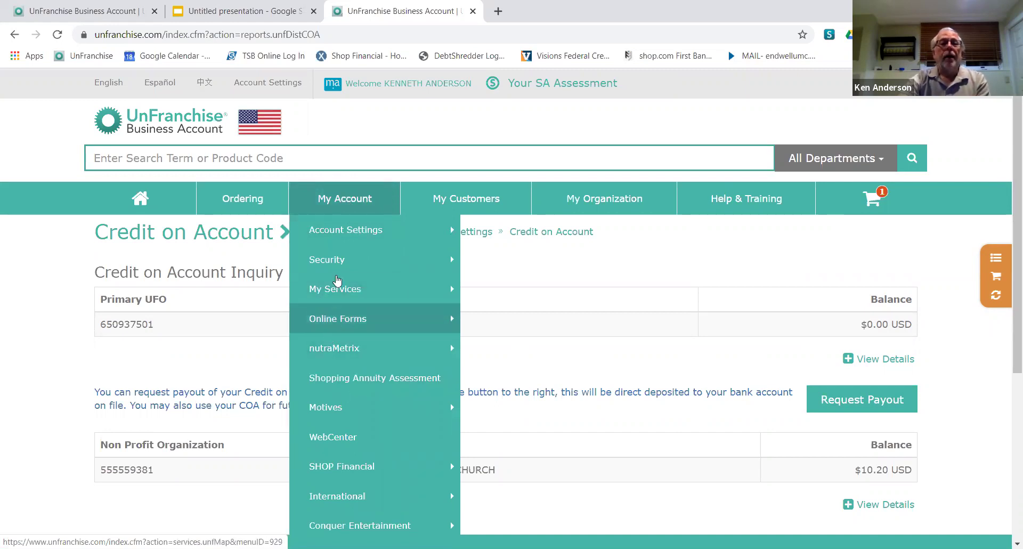
click(341, 233)
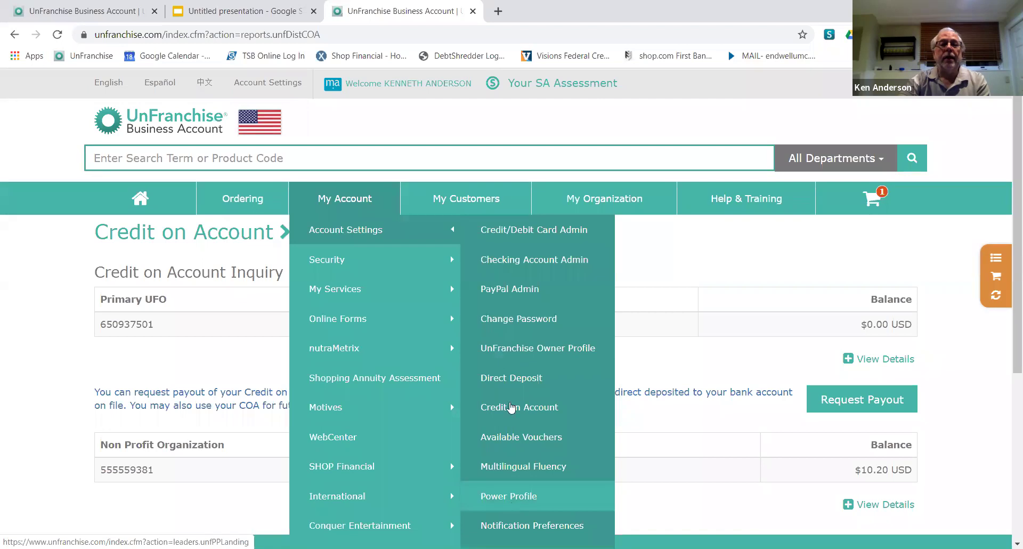
scroll(509, 405, down, 3)
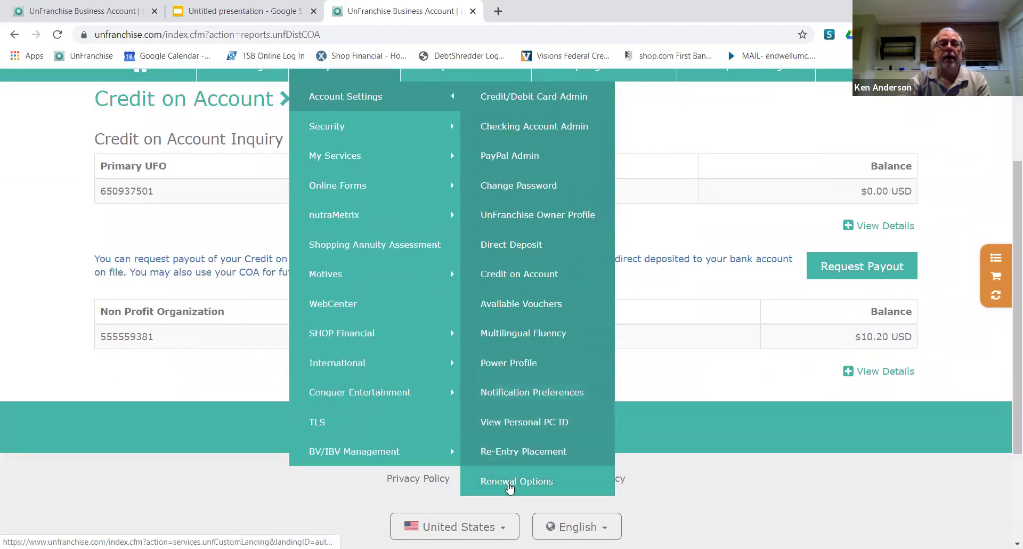
scroll(507, 374, up, 3)
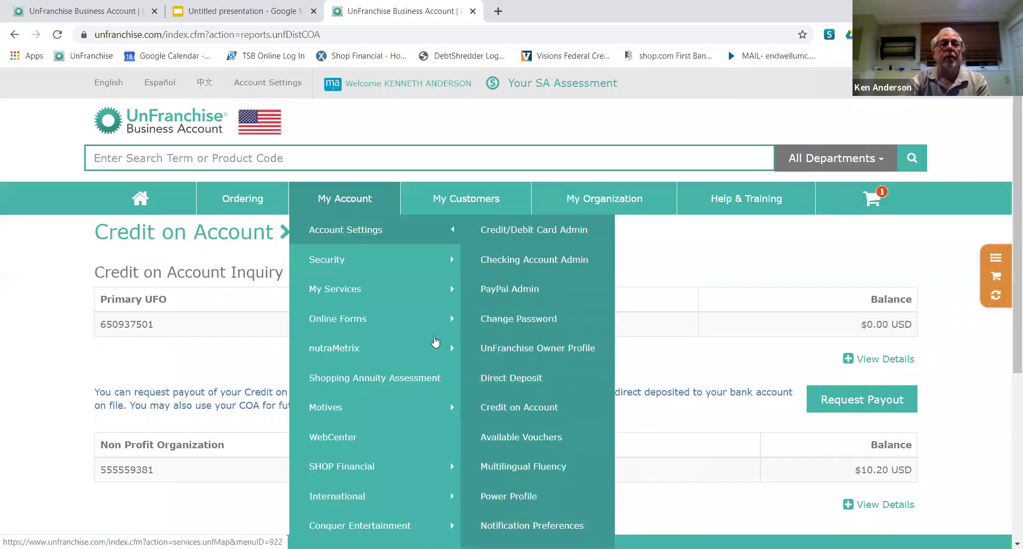
Step: Open Website Admin from the account's services and look through the list of websites
mouse_move(361, 273)
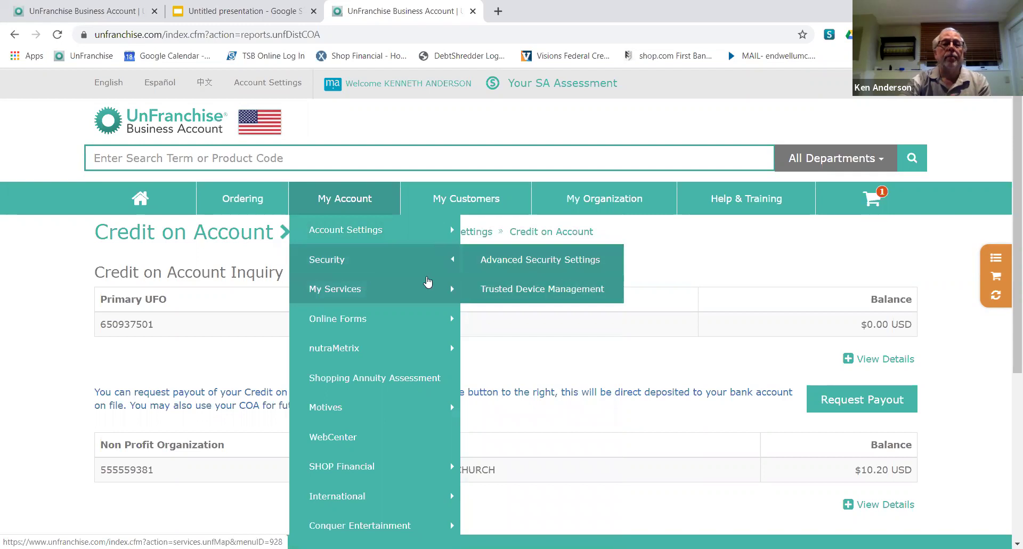
click(339, 298)
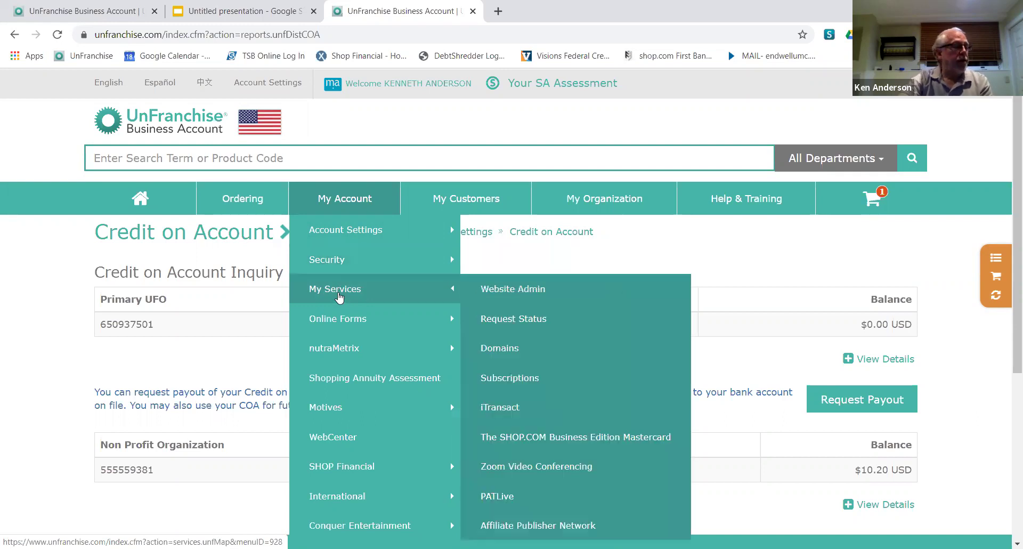
click(517, 287)
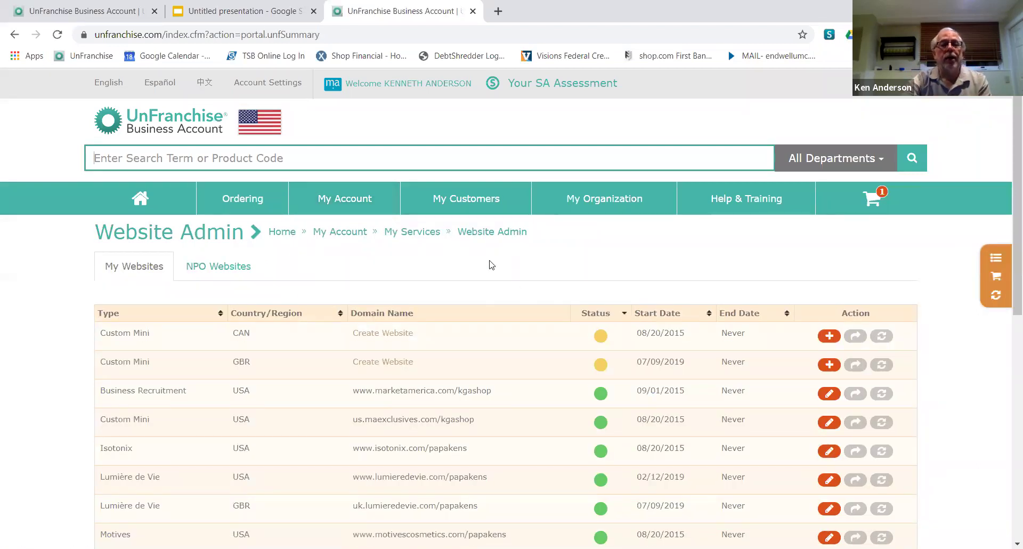
scroll(489, 252, down, 4)
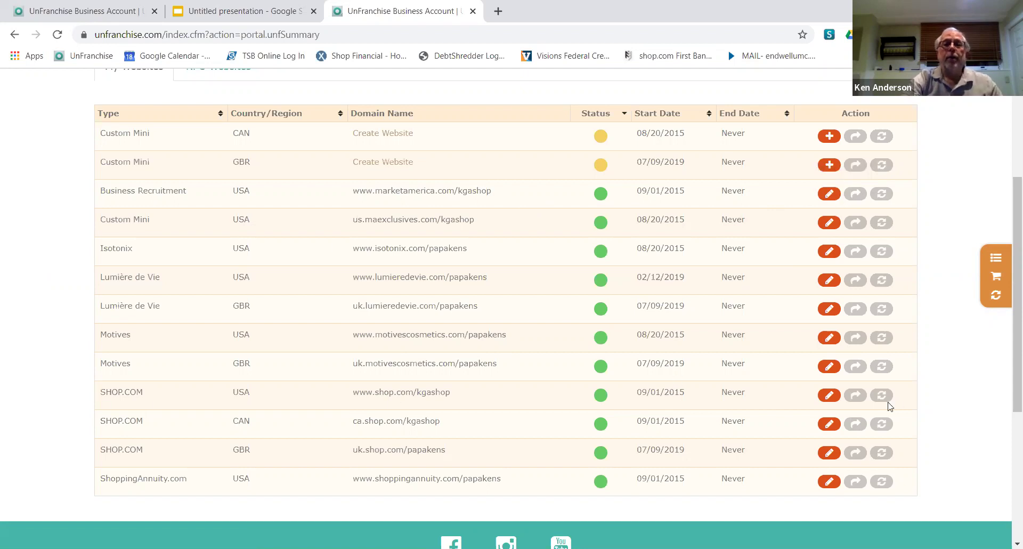
Step: Open the USA SHOP.COM website for editing and examine its profile information, other settings and Google Analytics section
click(828, 396)
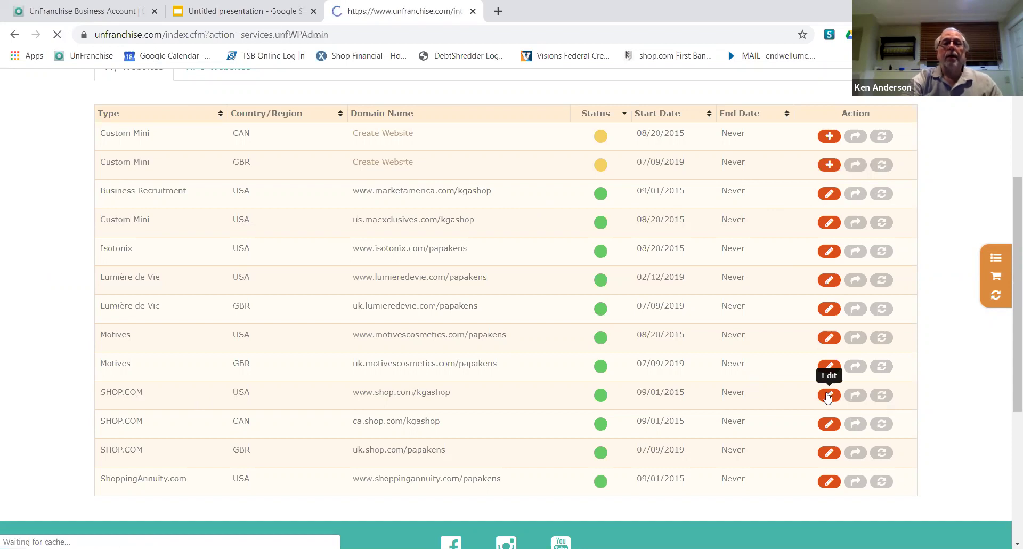
scroll(830, 381, down, 4)
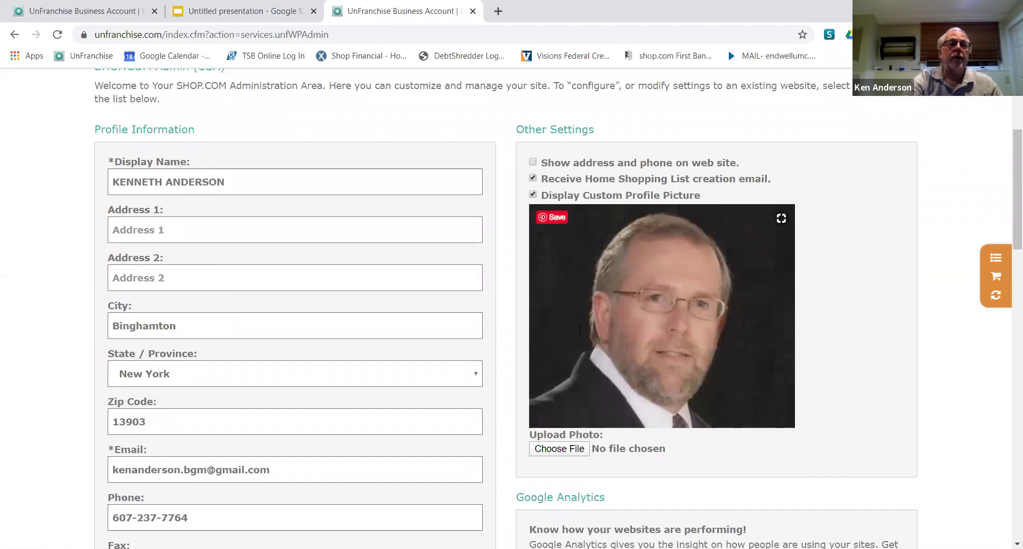
scroll(272, 313, down, 3)
scroll(272, 309, down, 3)
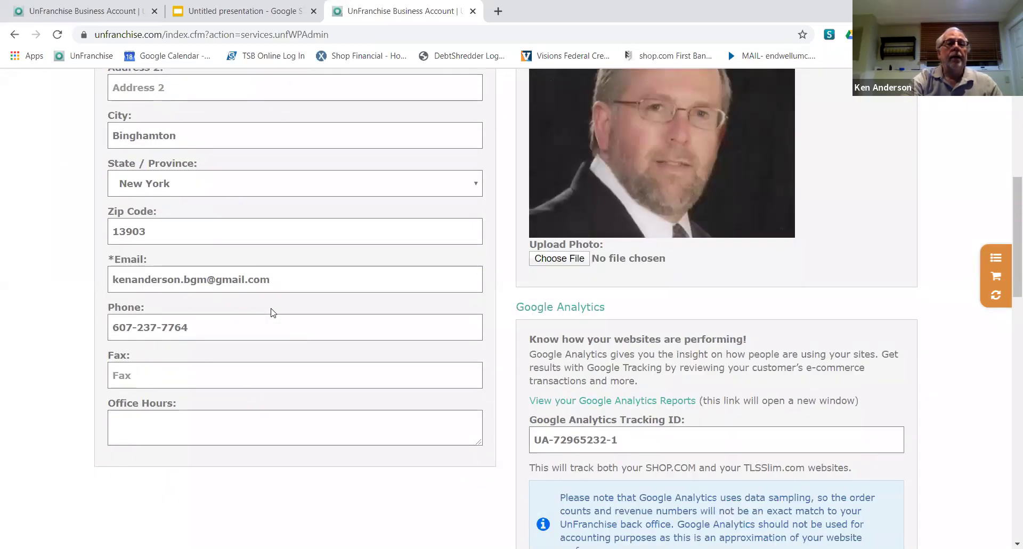
scroll(271, 306, up, 10)
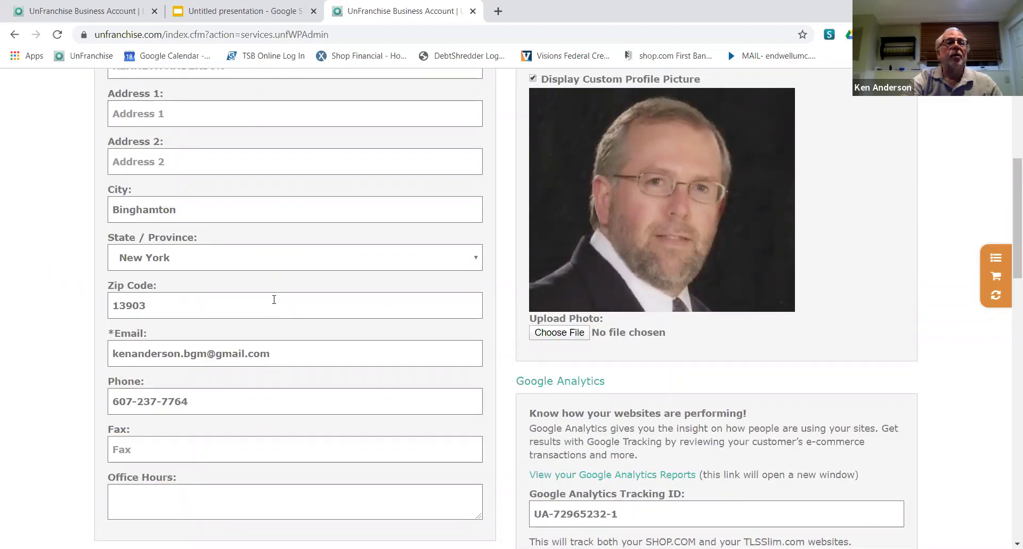
scroll(276, 303, down, 1)
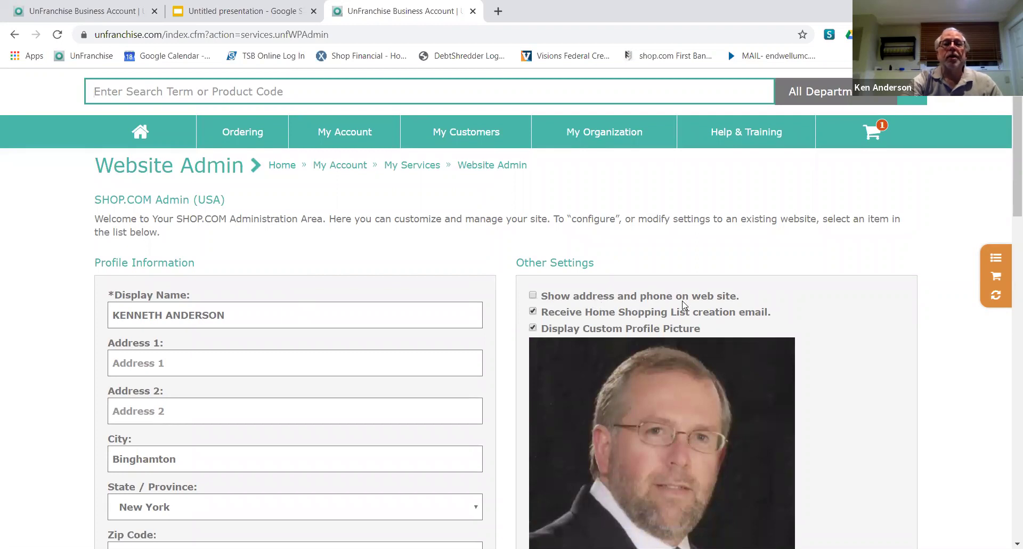
scroll(647, 315, down, 3)
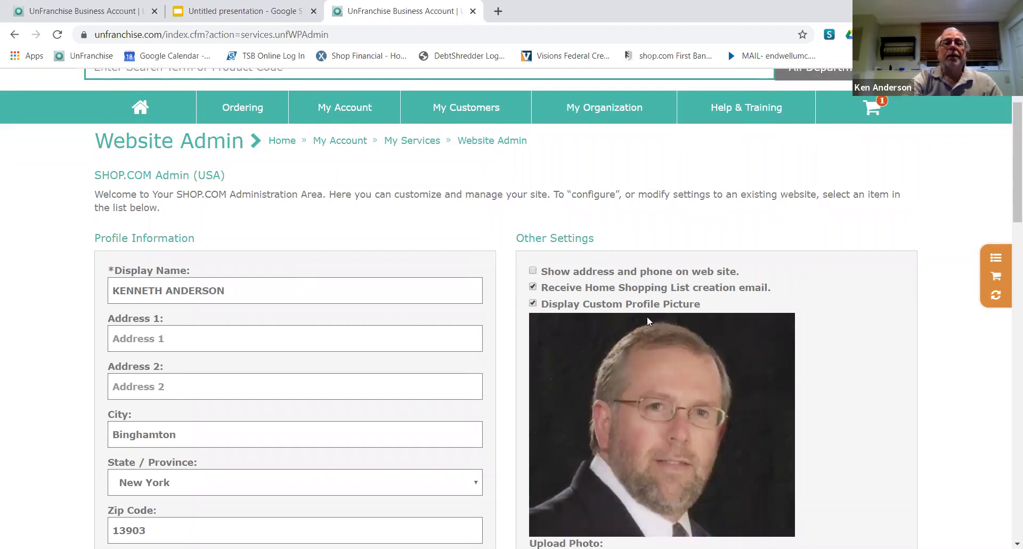
scroll(618, 310, down, 3)
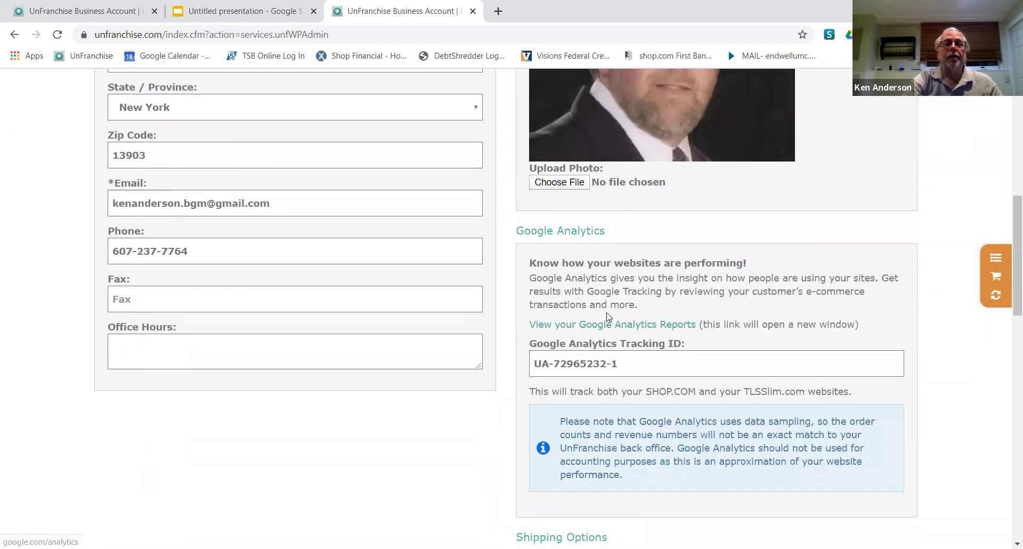
scroll(613, 314, up, 5)
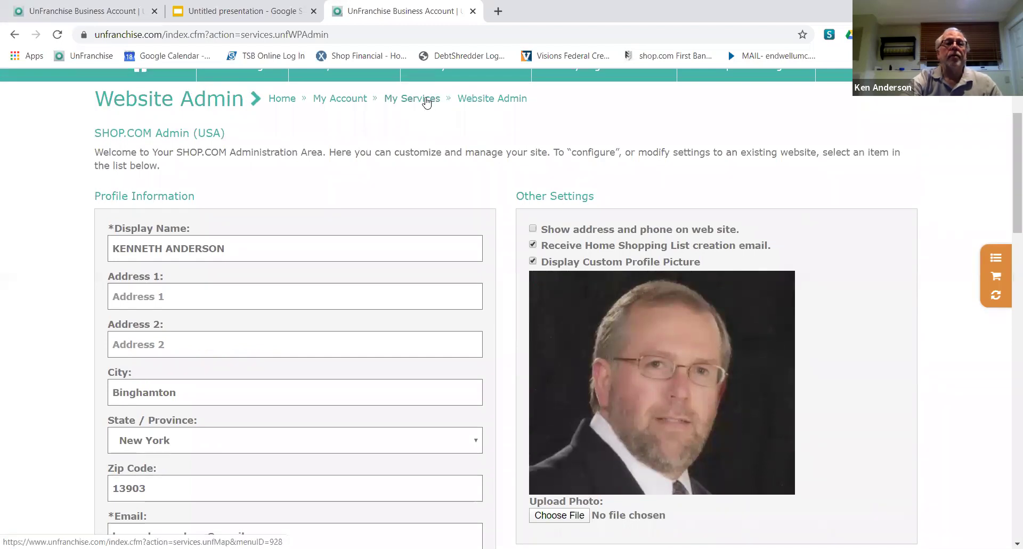
Step: Return to the Website Admin overview and review the website types listed under My Websites
click(481, 104)
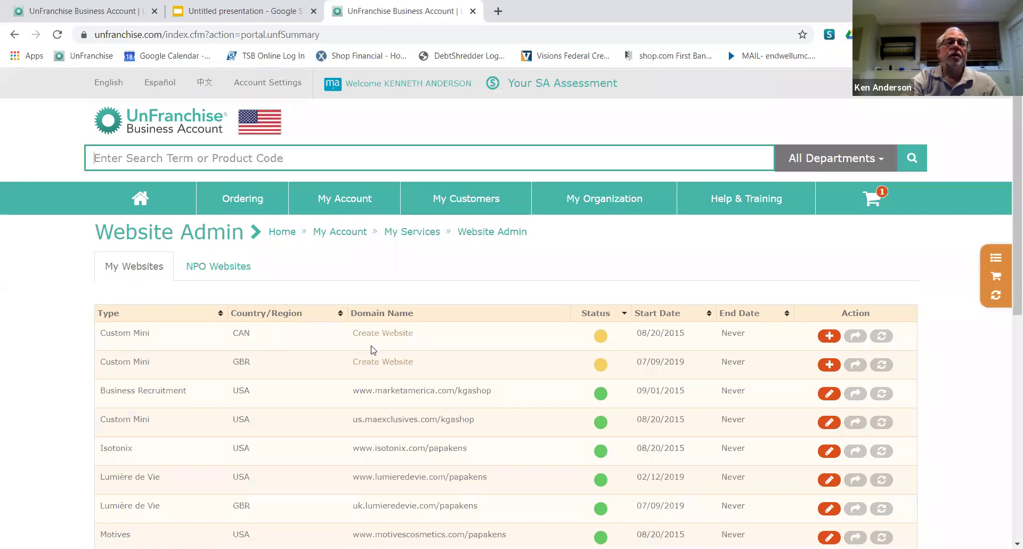
scroll(378, 373, down, 3)
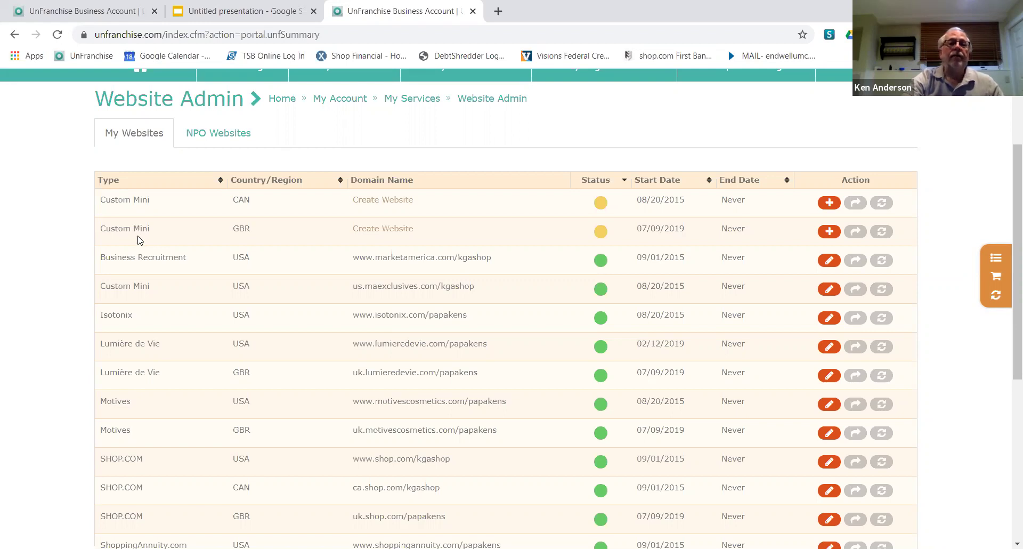
scroll(124, 272, up, 3)
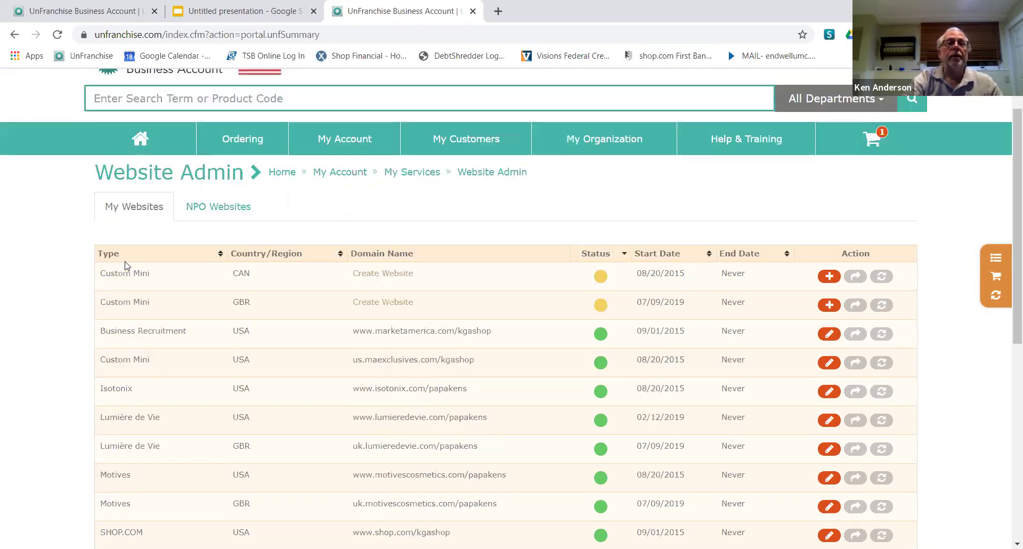
Step: Open Form 1000 from the account's online forms and review its qualification status and order summary
mouse_move(348, 198)
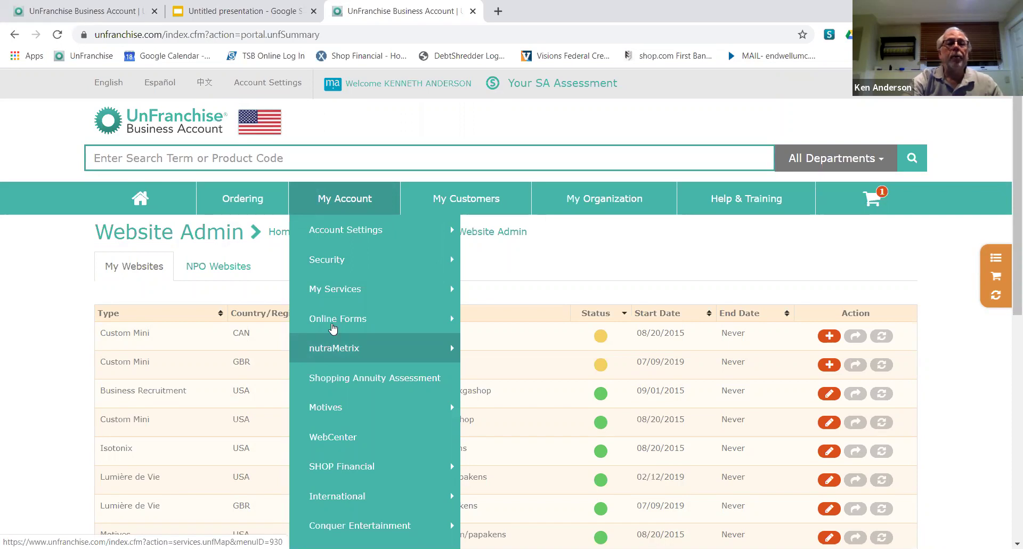
mouse_move(334, 325)
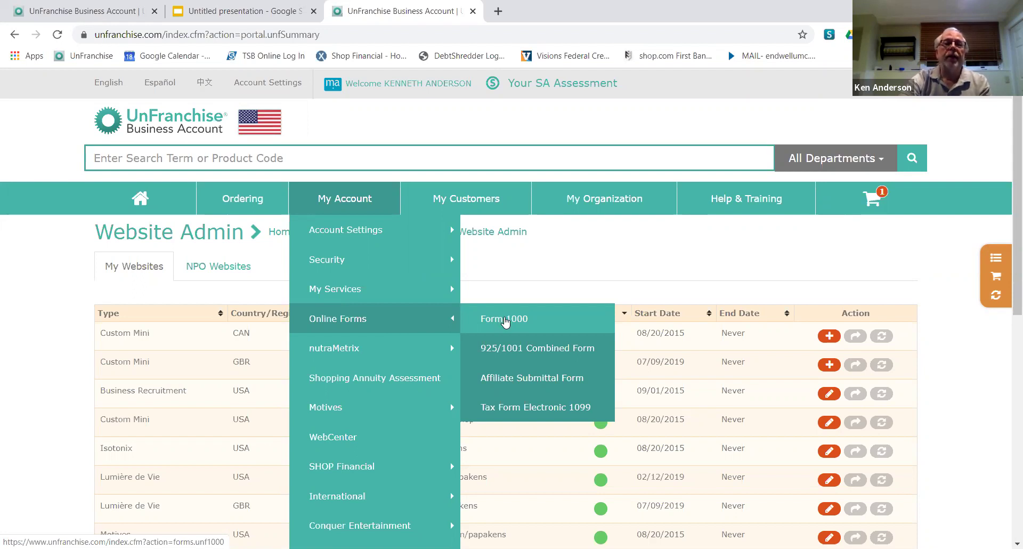
click(505, 319)
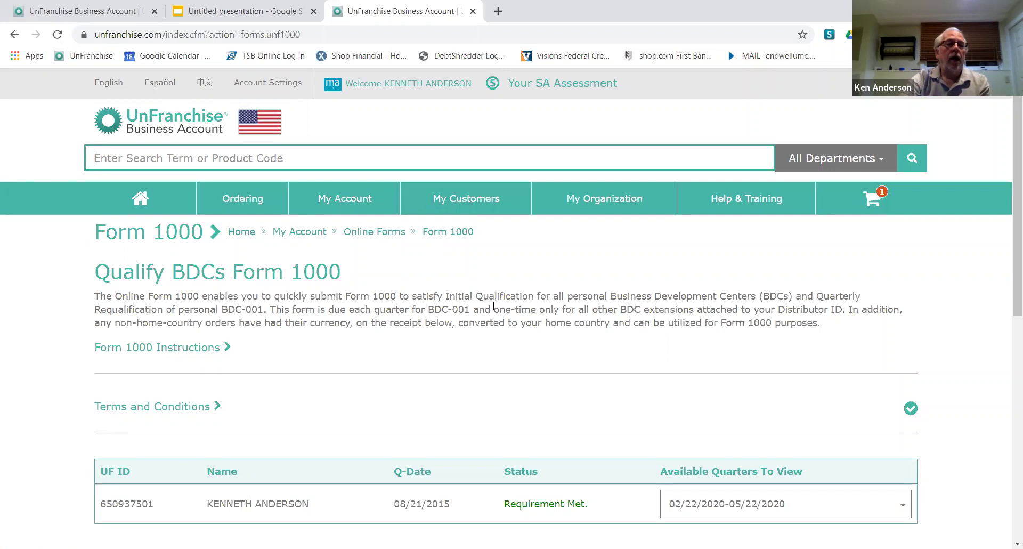
scroll(490, 308, down, 5)
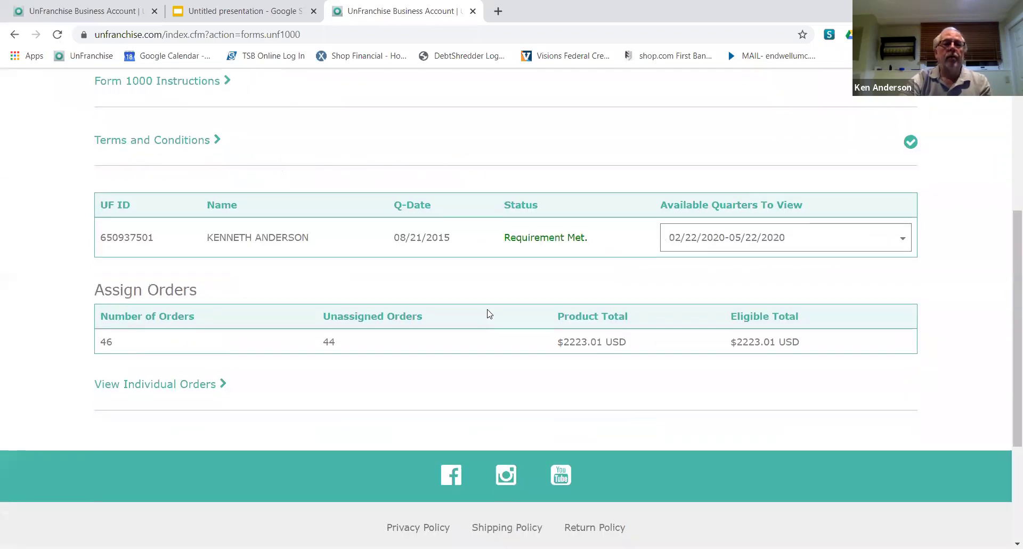
scroll(486, 313, up, 3)
scroll(483, 316, down, 1)
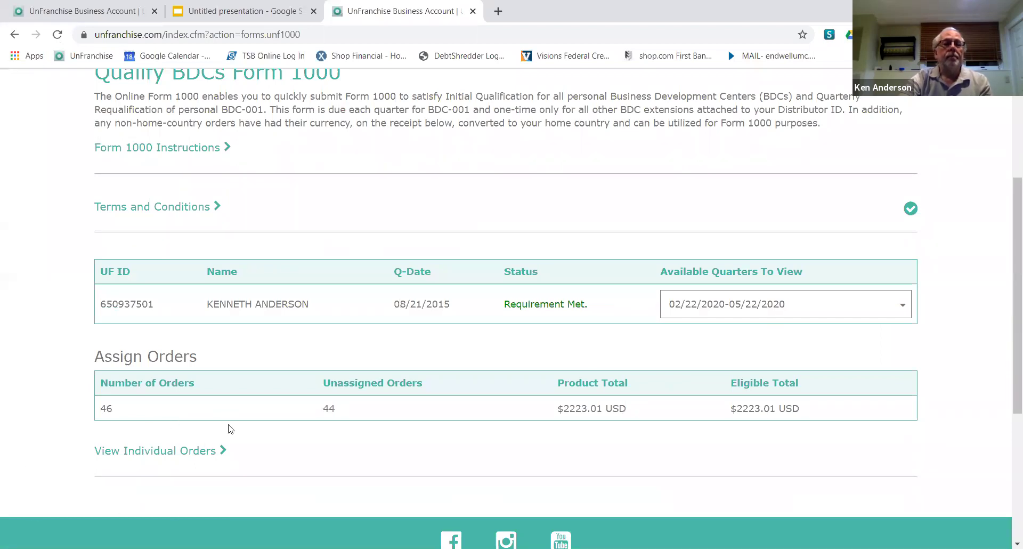
Step: Show the individual orders on Form 1000 and look through the orders that can be assigned to a BDC
click(165, 454)
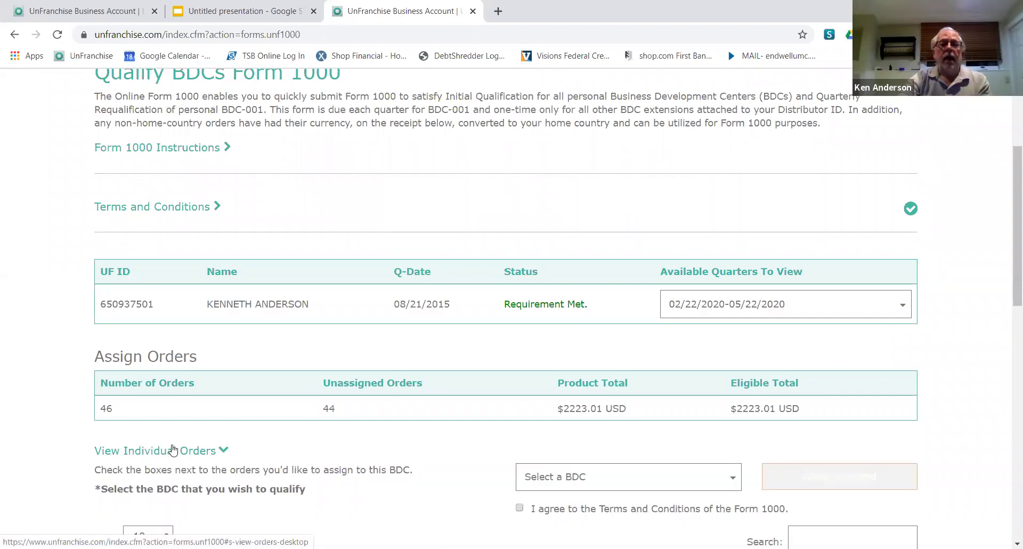
scroll(169, 450, down, 3)
scroll(171, 447, down, 2)
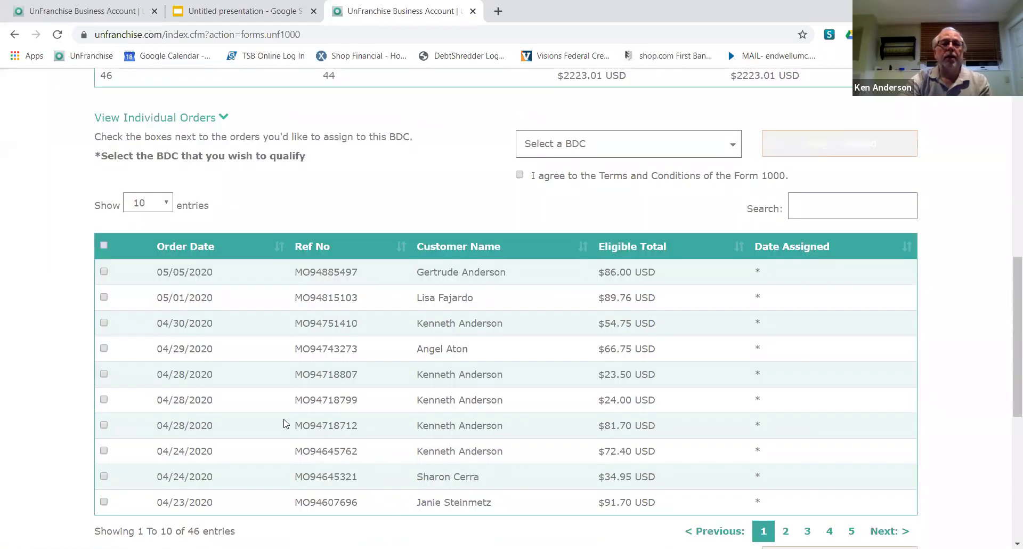
scroll(529, 405, down, 1)
scroll(525, 409, down, 2)
scroll(523, 407, up, 2)
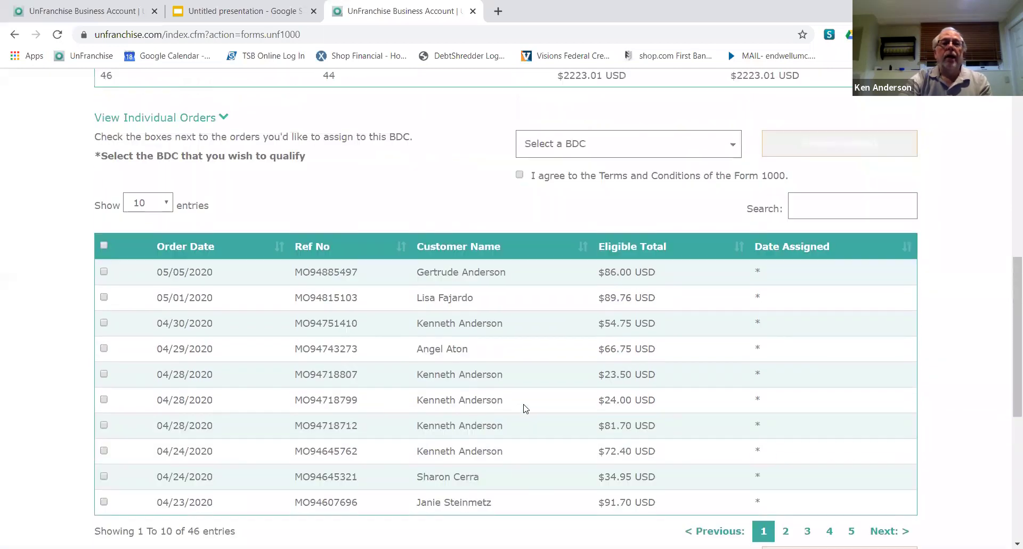
scroll(533, 426, up, 3)
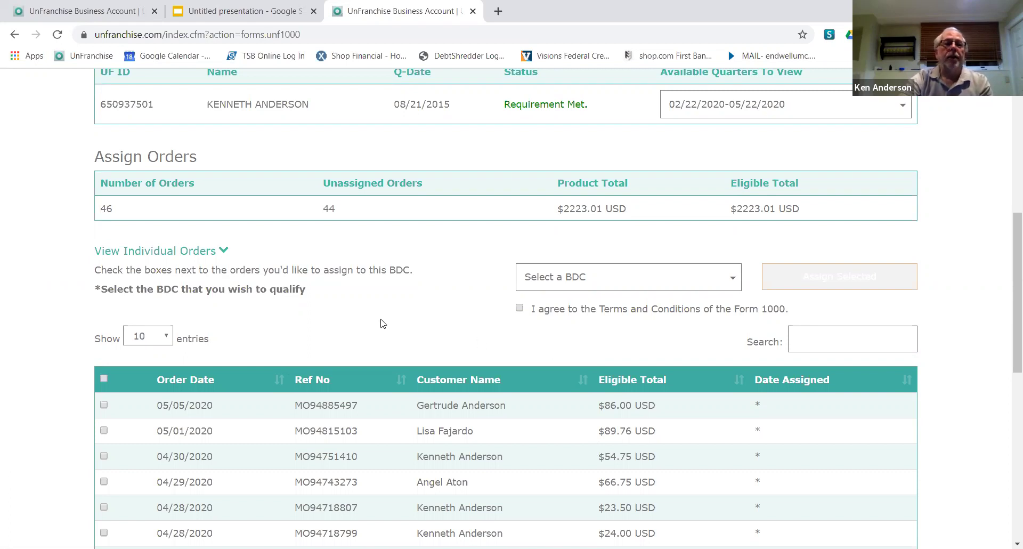
scroll(382, 323, up, 7)
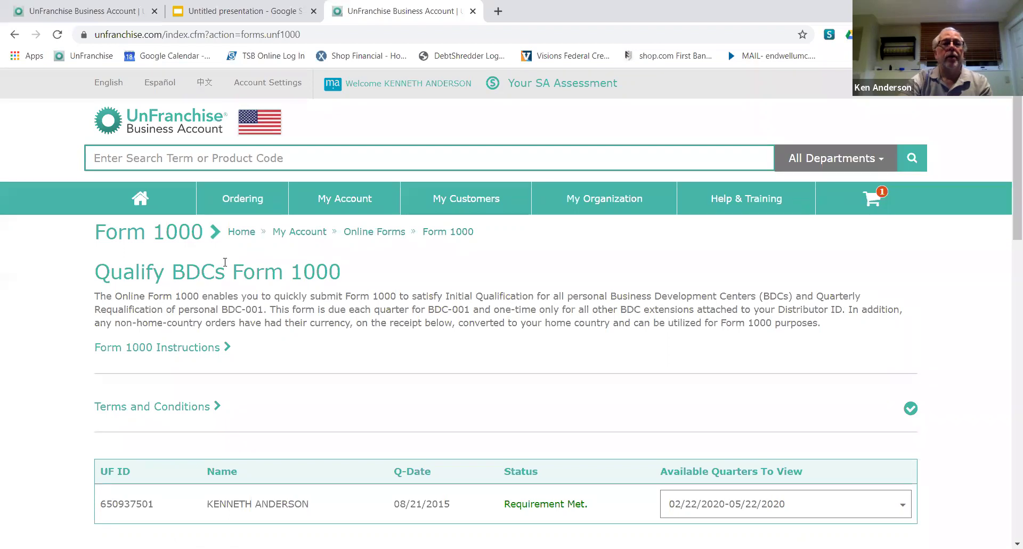
Step: Open Notification Preferences from the account settings and look through the email, SMS marketing and mobile business notification sections
click(365, 204)
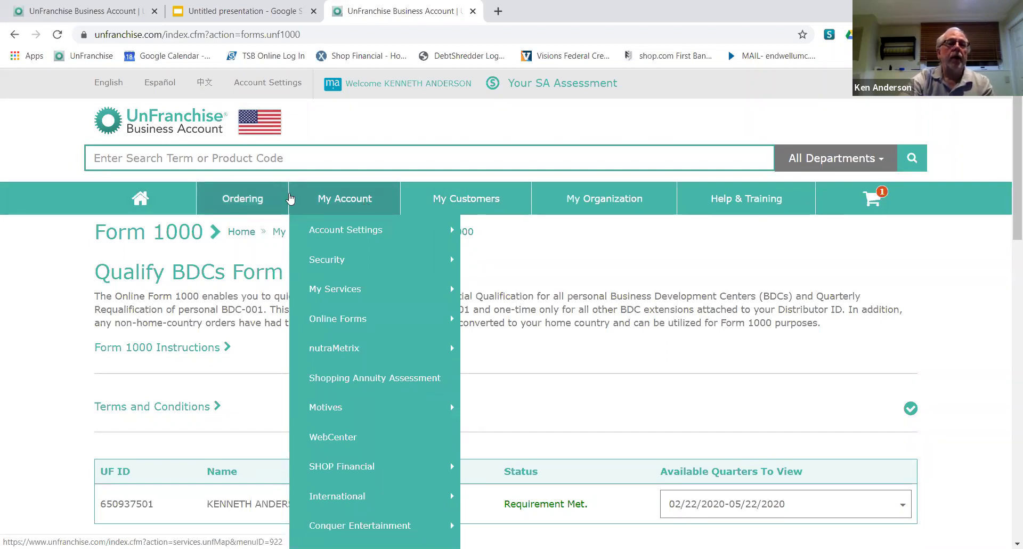
click(331, 233)
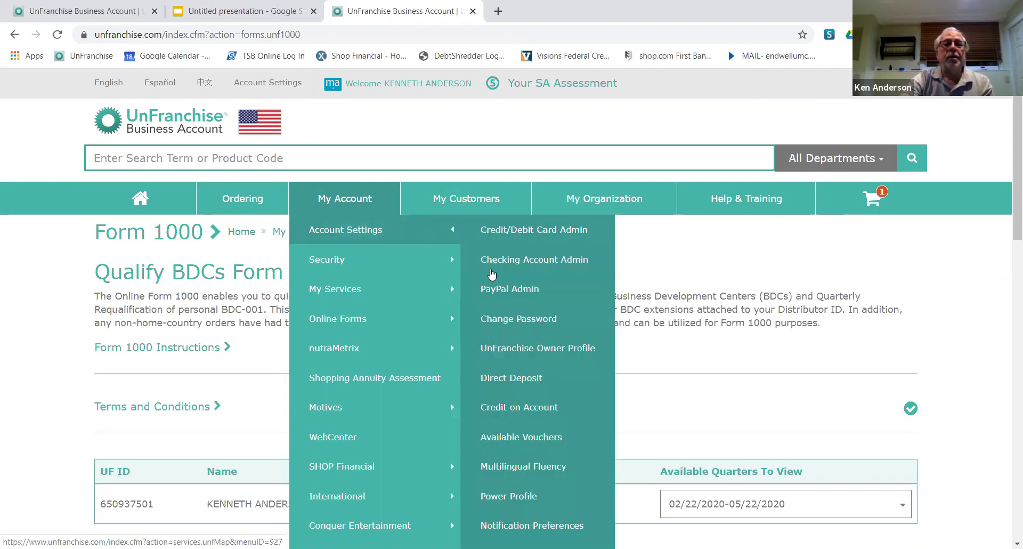
click(514, 526)
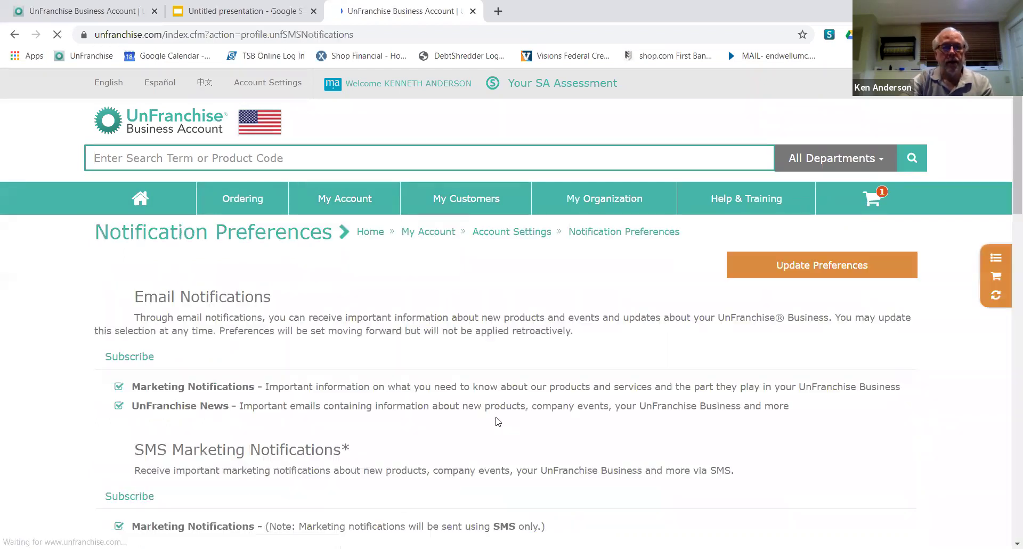
scroll(494, 422, down, 2)
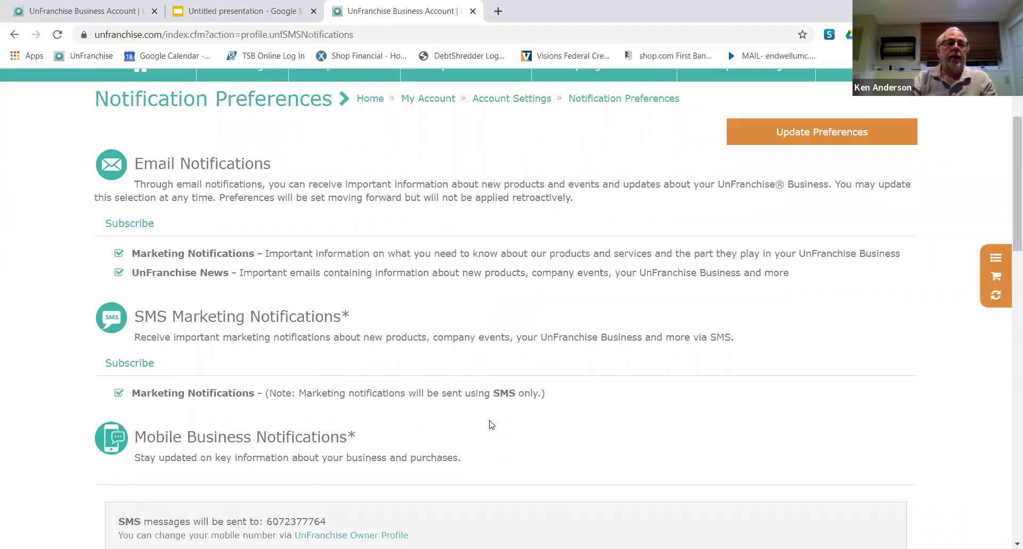
Step: Review the mobile business notification options for ordering, UnFranchise alerts and other notifications down to the end of the preferences
scroll(145, 410, down, 5)
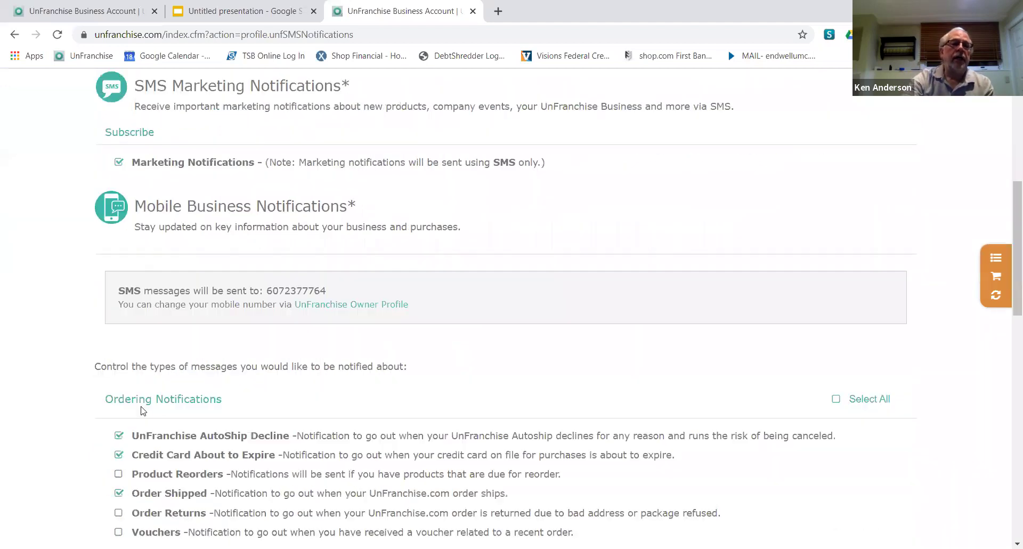
scroll(143, 409, down, 1)
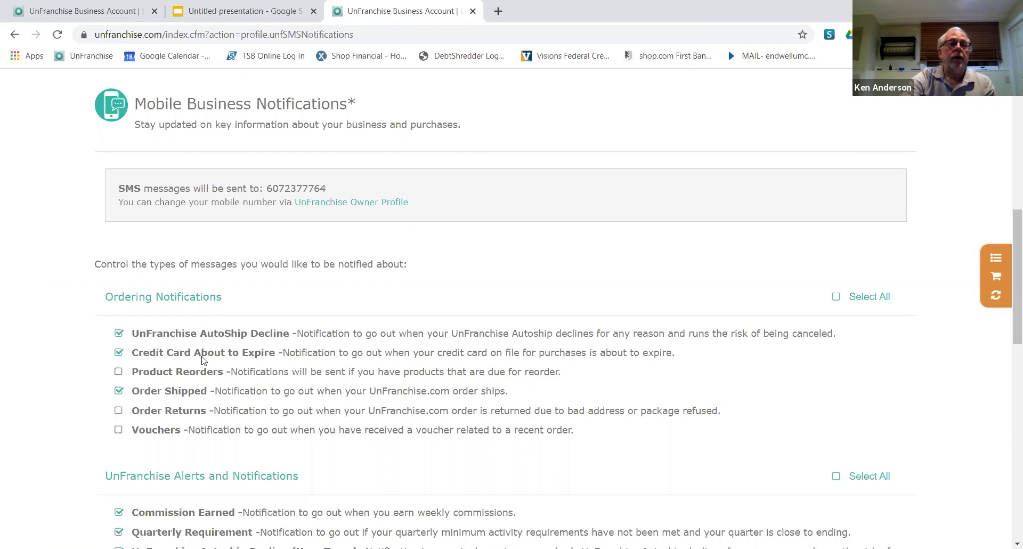
scroll(197, 365, down, 3)
scroll(195, 370, down, 1)
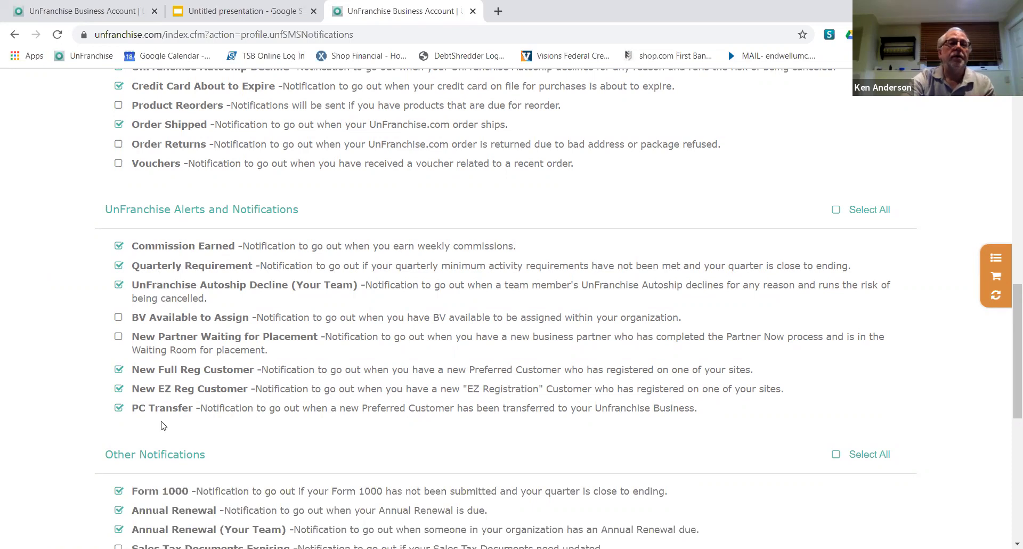
scroll(164, 421, down, 4)
scroll(165, 405, up, 4)
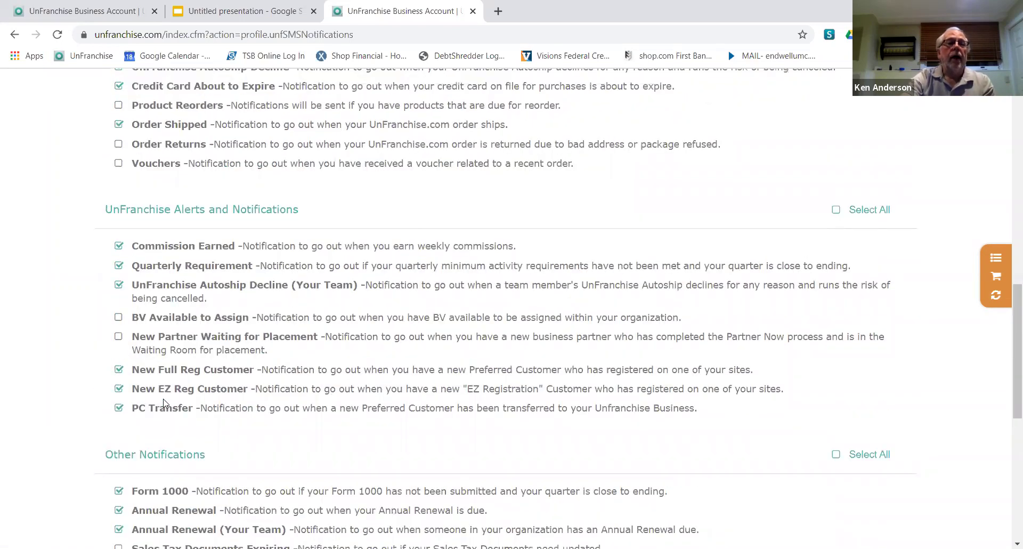
scroll(160, 401, down, 5)
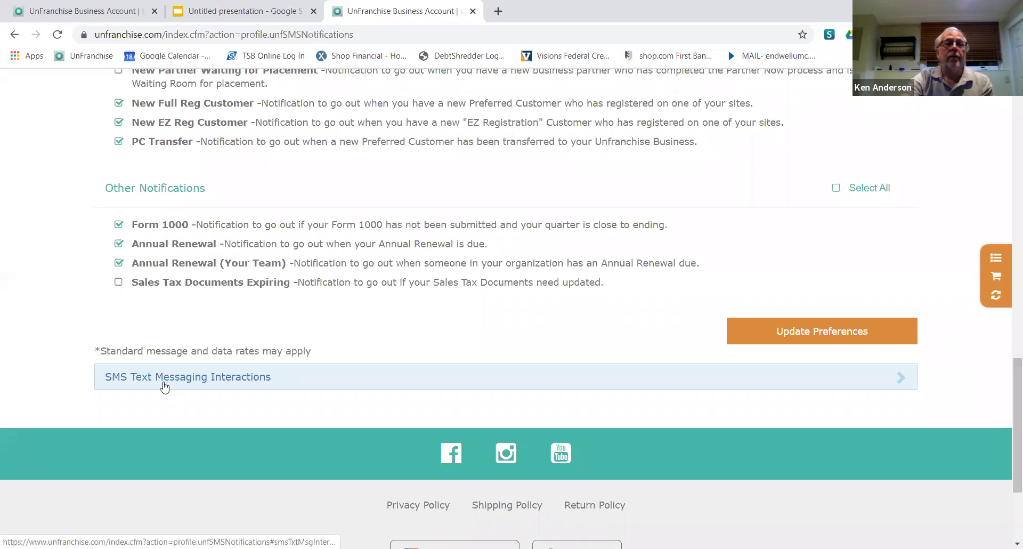
Step: Go back over the alert, ordering, SMS and email notification sections and return to the start of Notification Preferences
scroll(165, 387, up, 6)
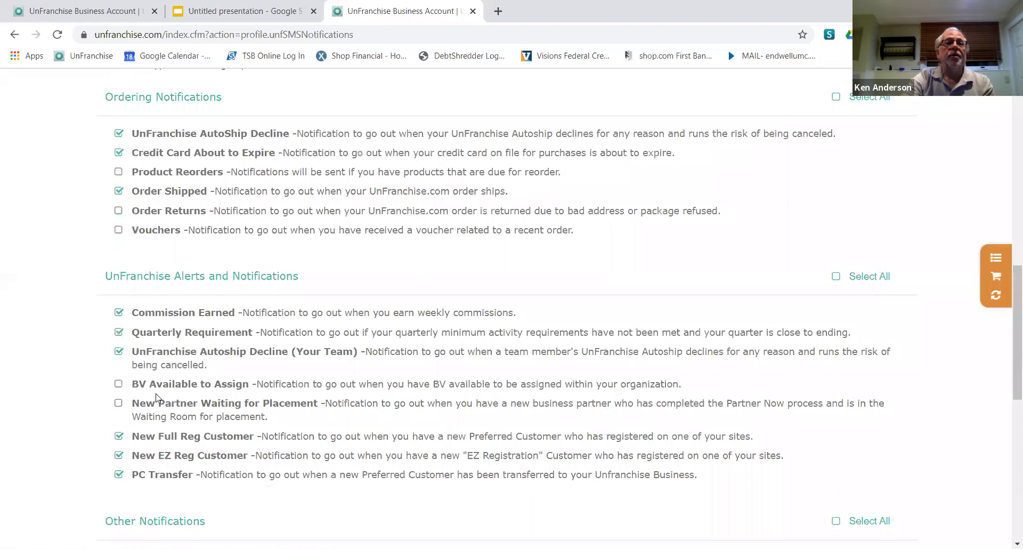
scroll(156, 396, up, 4)
scroll(157, 396, up, 5)
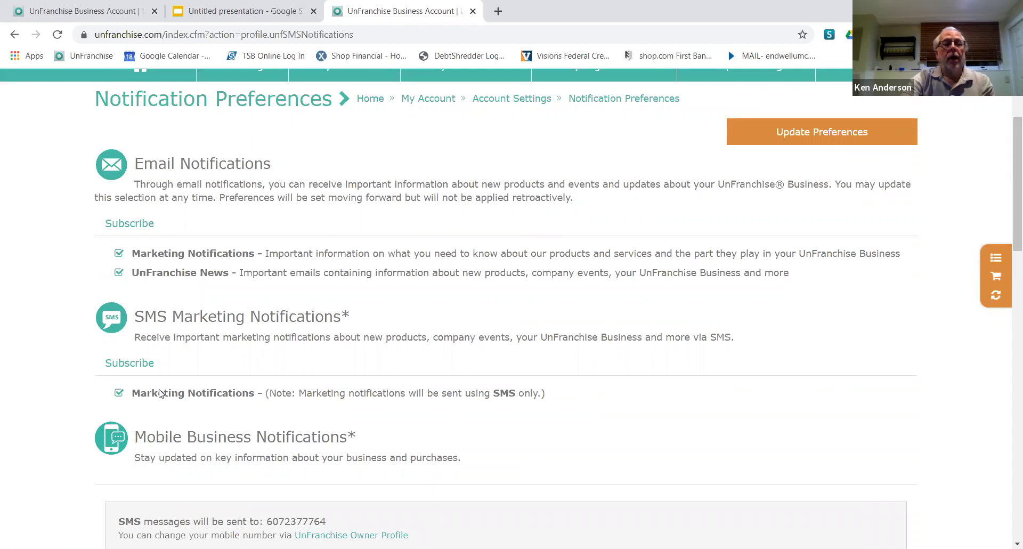
scroll(160, 394, down, 5)
scroll(160, 397, down, 5)
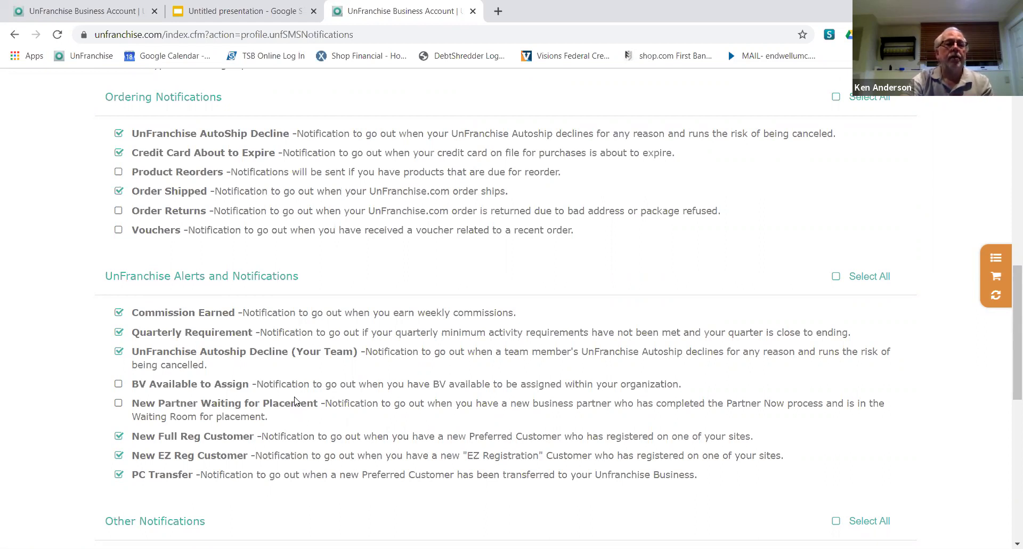
scroll(297, 401, up, 12)
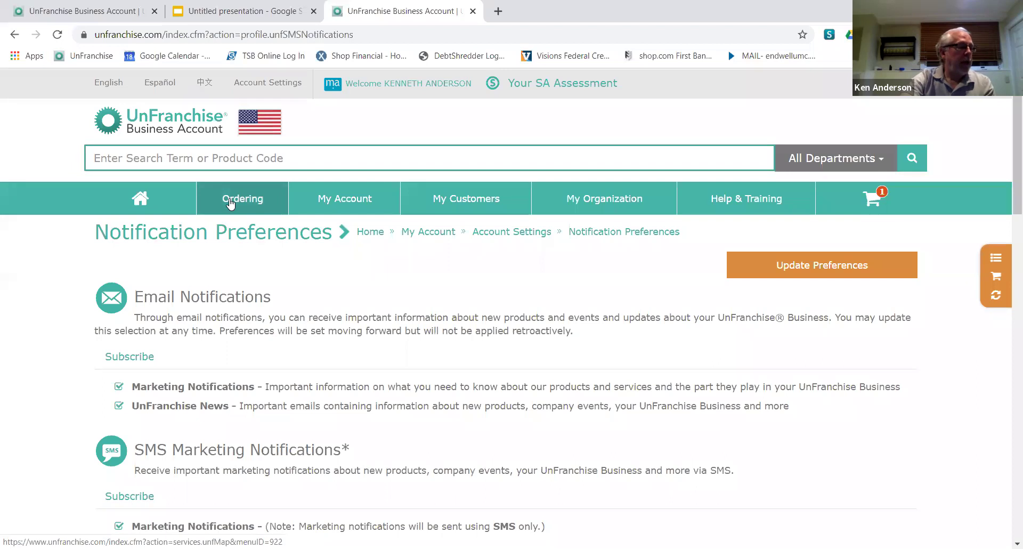
Step: Open PayPal Admin from the account settings, view the PayPal site reached by adding an account, and close that site
mouse_move(243, 199)
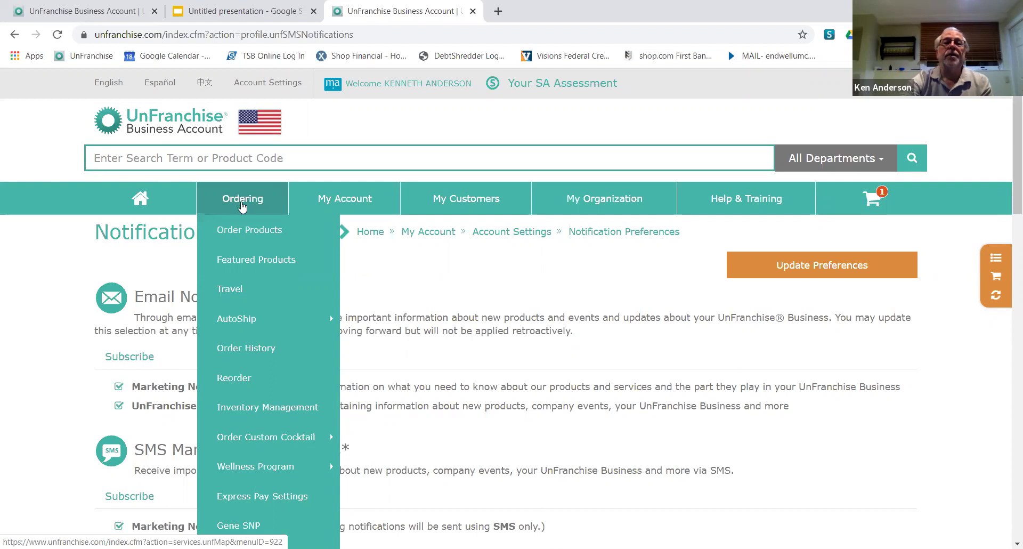
mouse_move(737, 204)
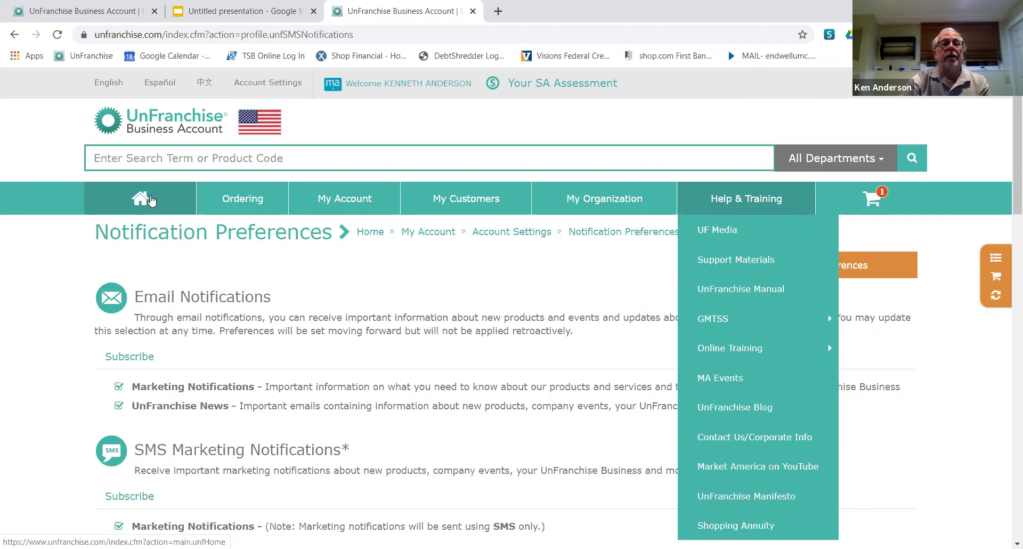
click(336, 201)
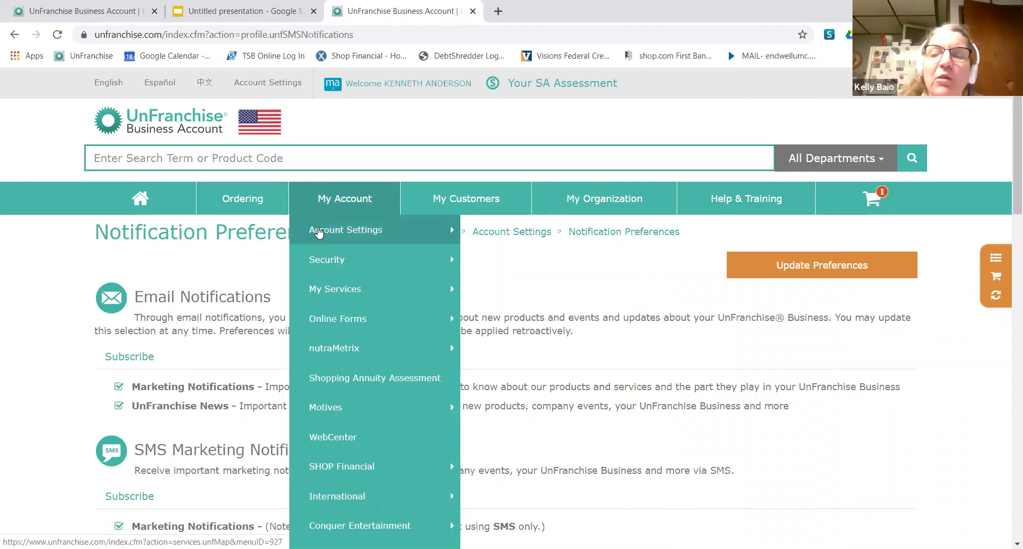
mouse_move(319, 233)
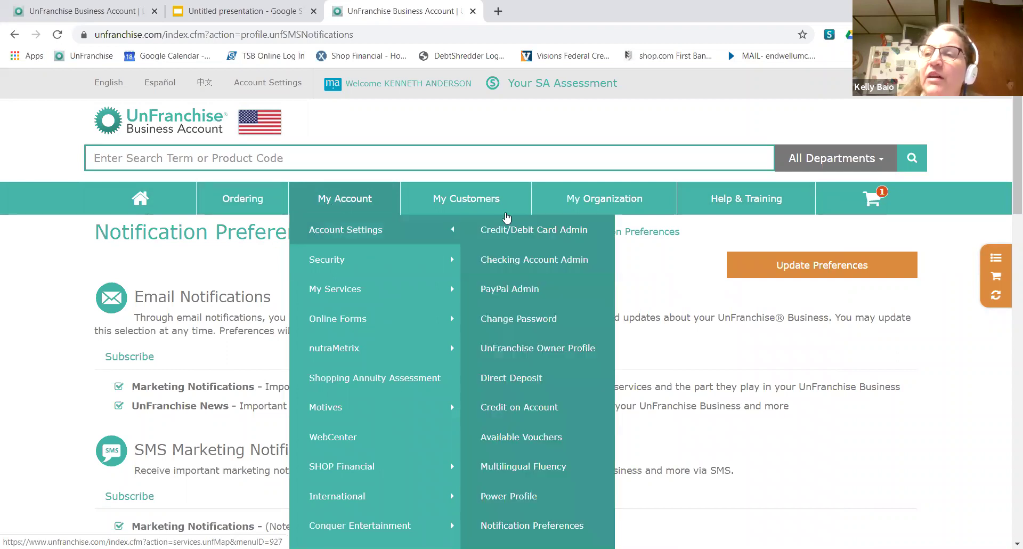
click(528, 291)
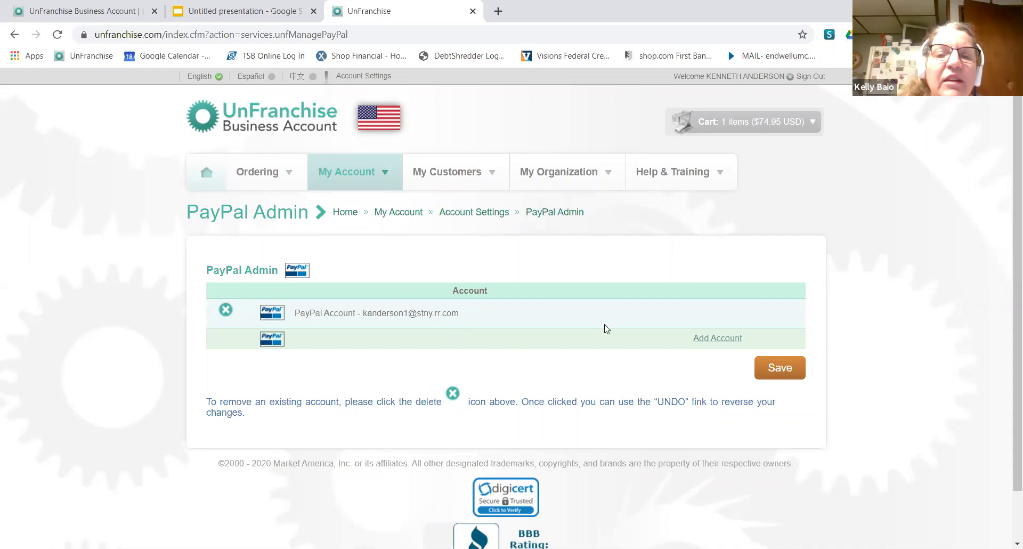
click(723, 341)
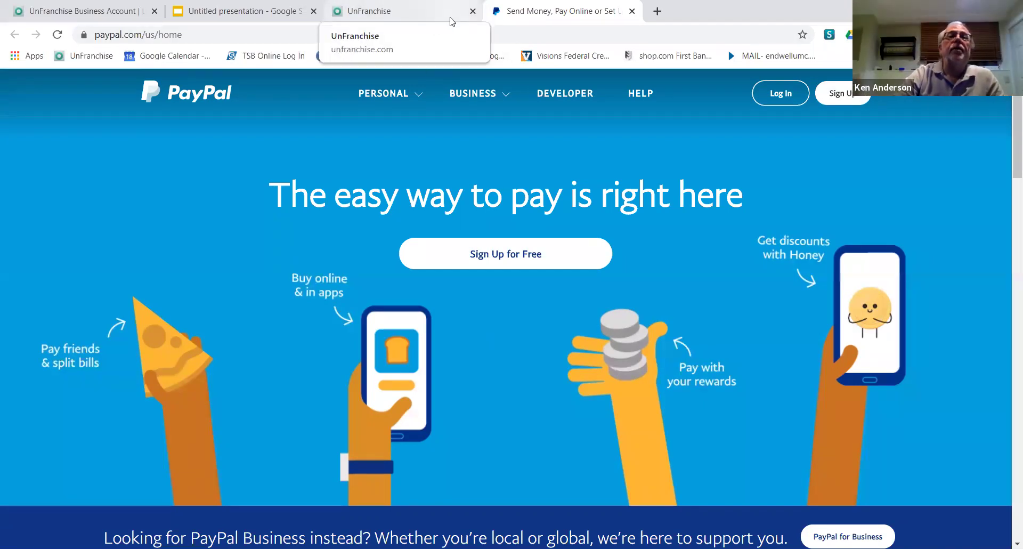
click(632, 11)
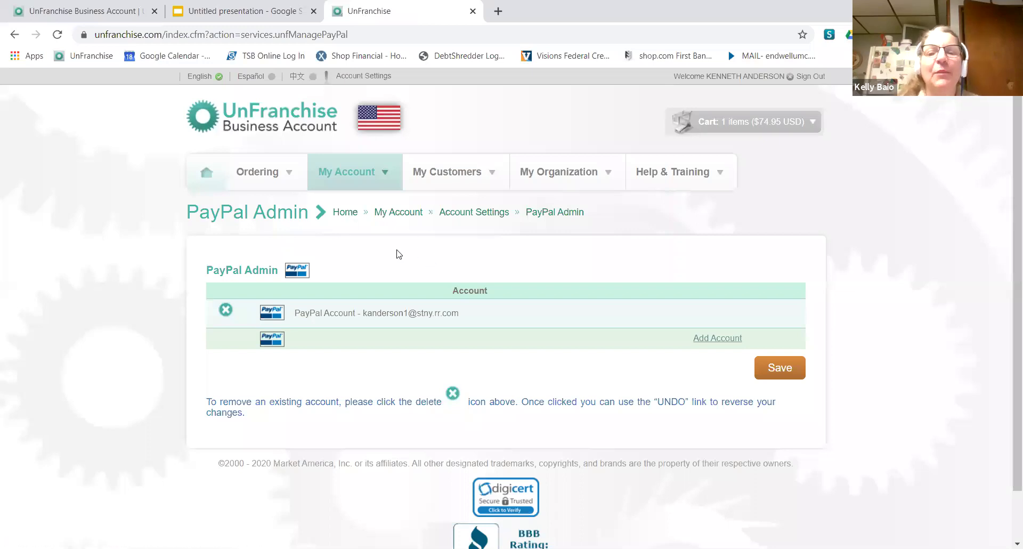
Step: Open UnFranchise AutoShip from the ordering options and look over its monthly dates, shipping information and billing information
click(239, 172)
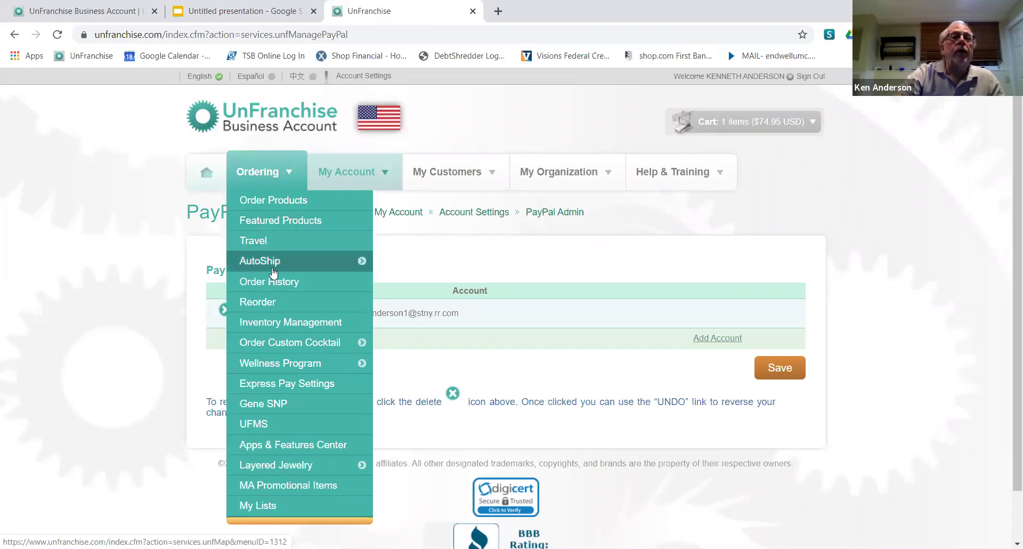
mouse_move(271, 260)
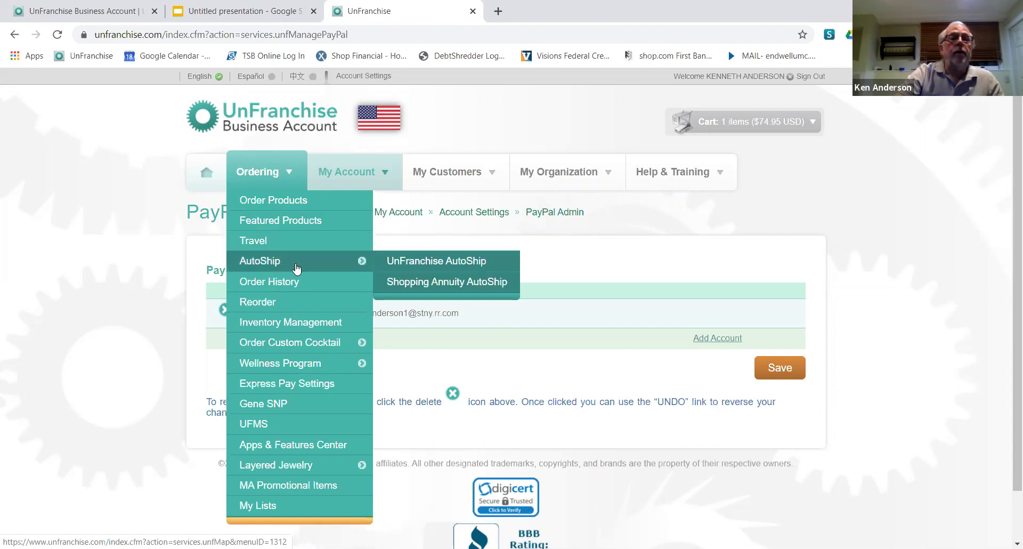
click(412, 262)
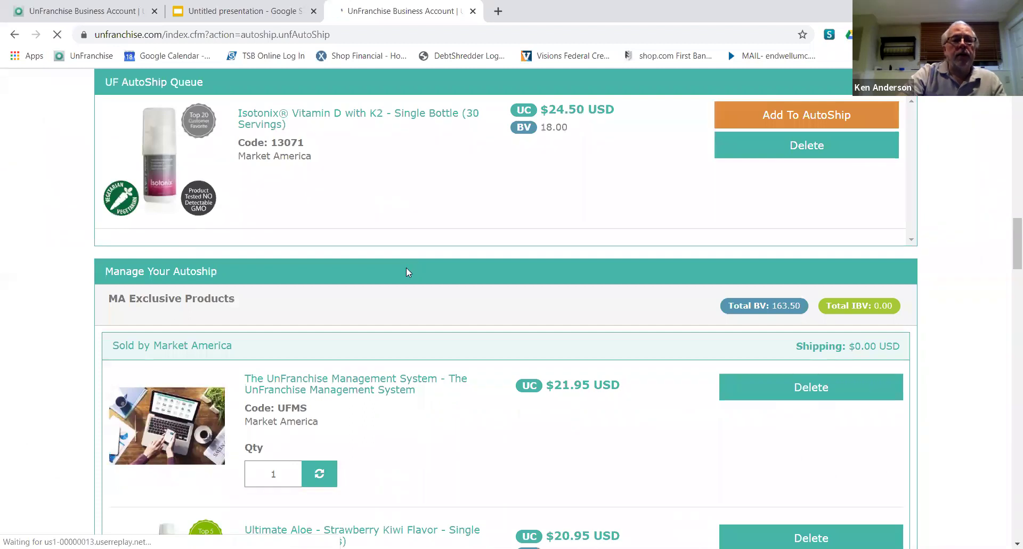
scroll(414, 264, up, 15)
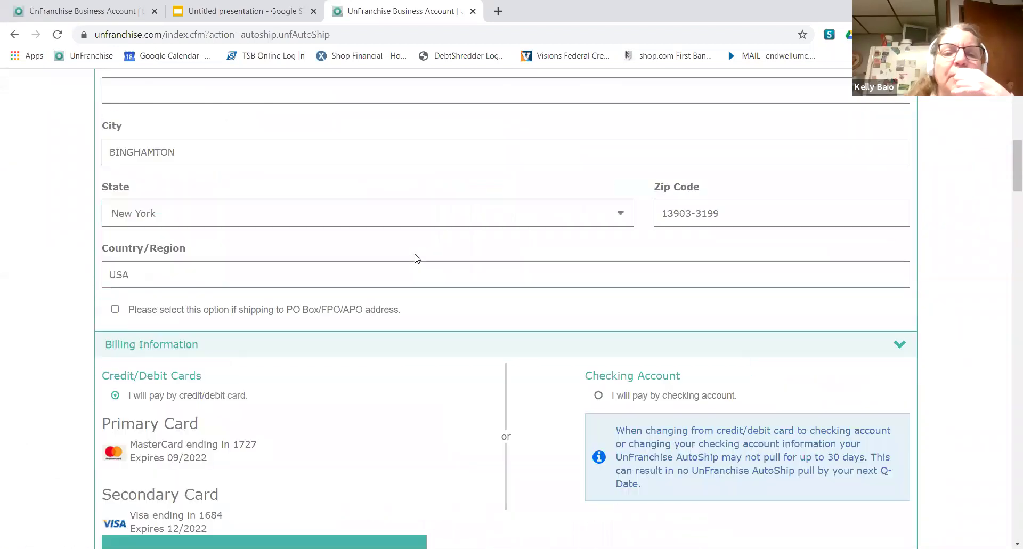
scroll(415, 249, up, 3)
scroll(411, 251, down, 3)
scroll(411, 253, up, 1)
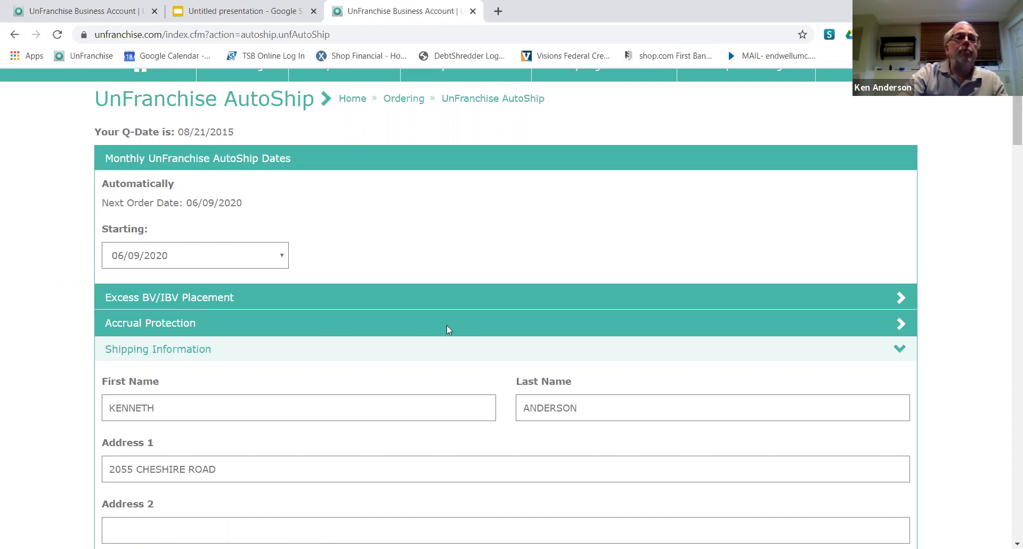
Step: Expand Excess BV/IBV Placement to review its placement fields, and collapse both that section and Shipping Information
click(900, 297)
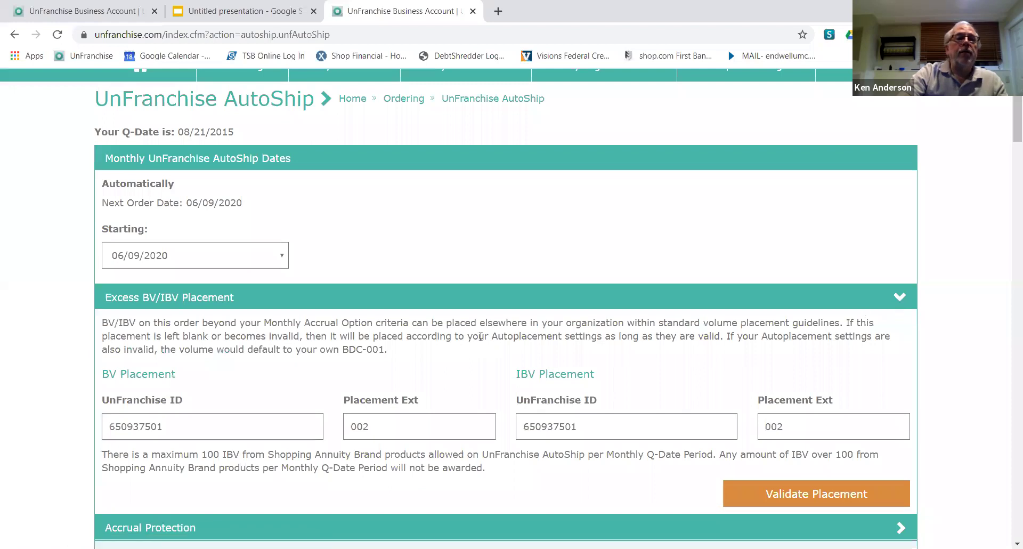
scroll(382, 426, down, 1)
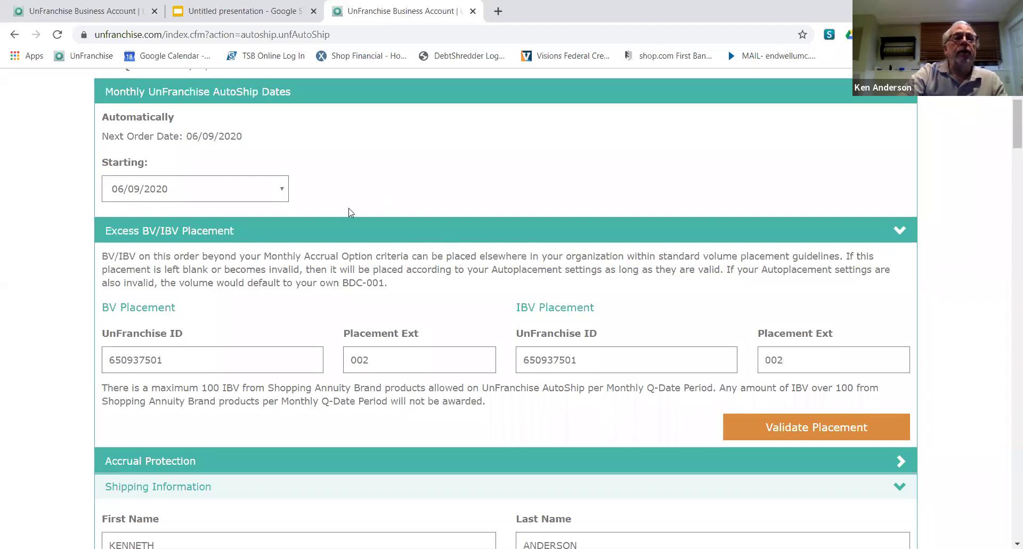
click(899, 233)
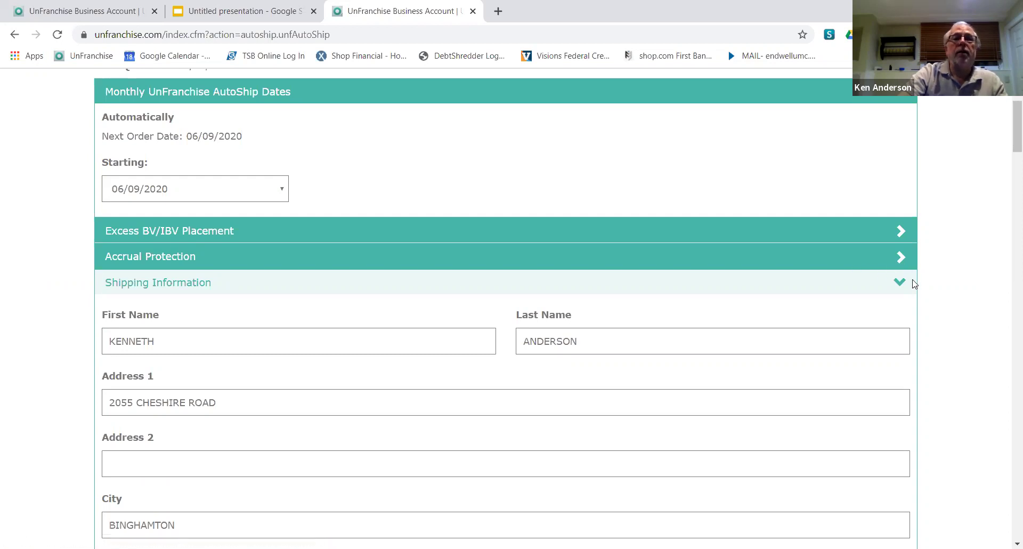
scroll(818, 279, down, 1)
scroll(824, 274, up, 1)
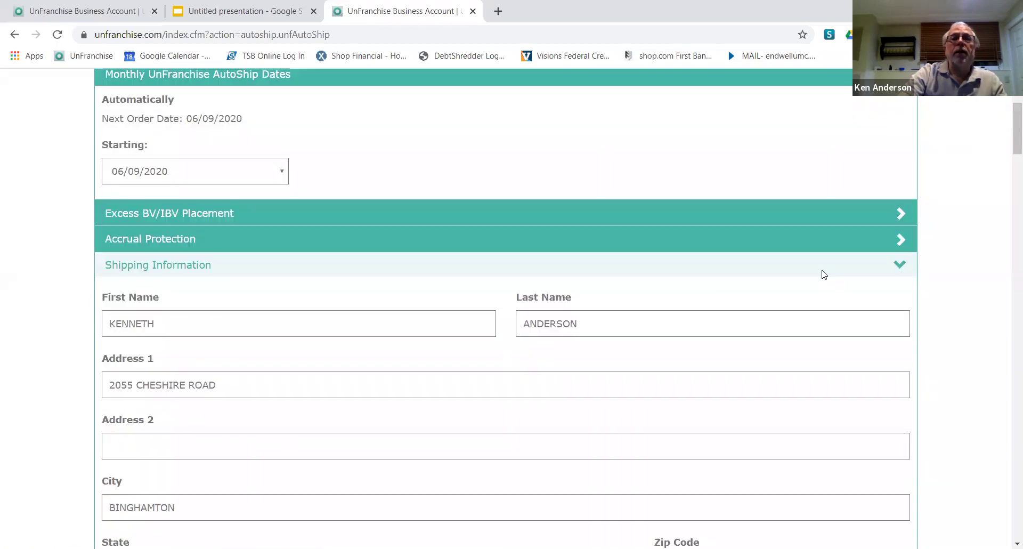
click(899, 281)
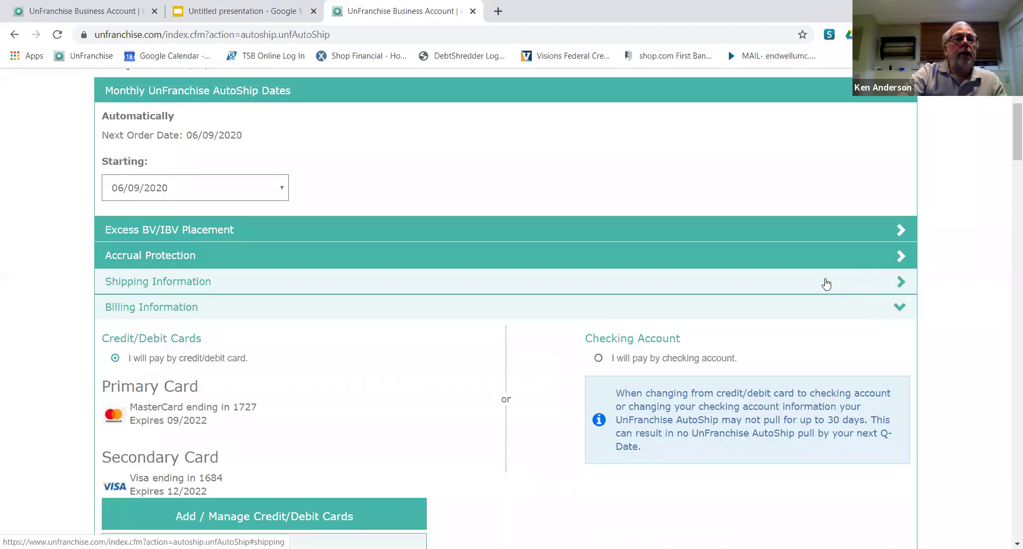
Step: Examine the Market America product search, the sections for adding products and the UF AutoShip Queue
scroll(826, 284, down, 5)
scroll(824, 283, down, 4)
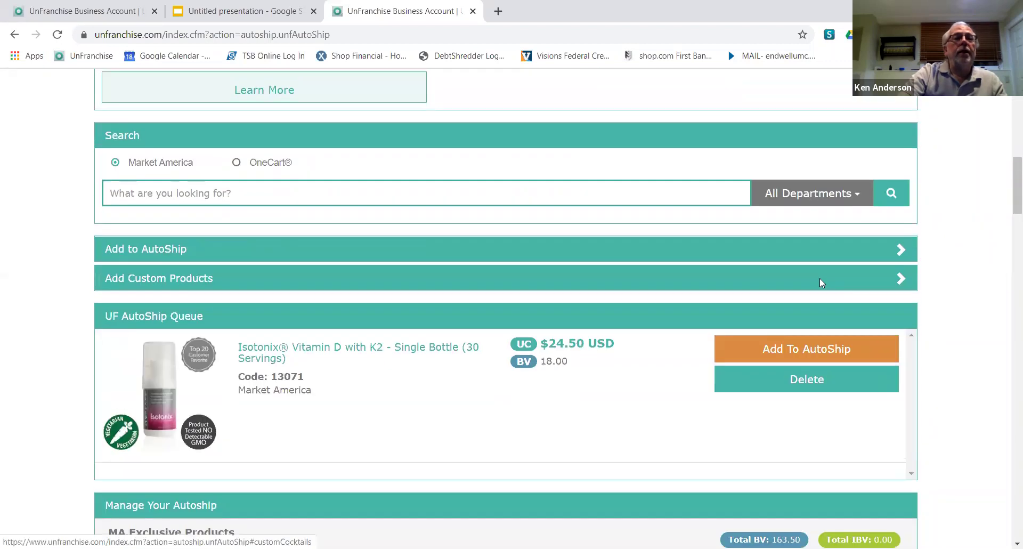
scroll(820, 279, up, 1)
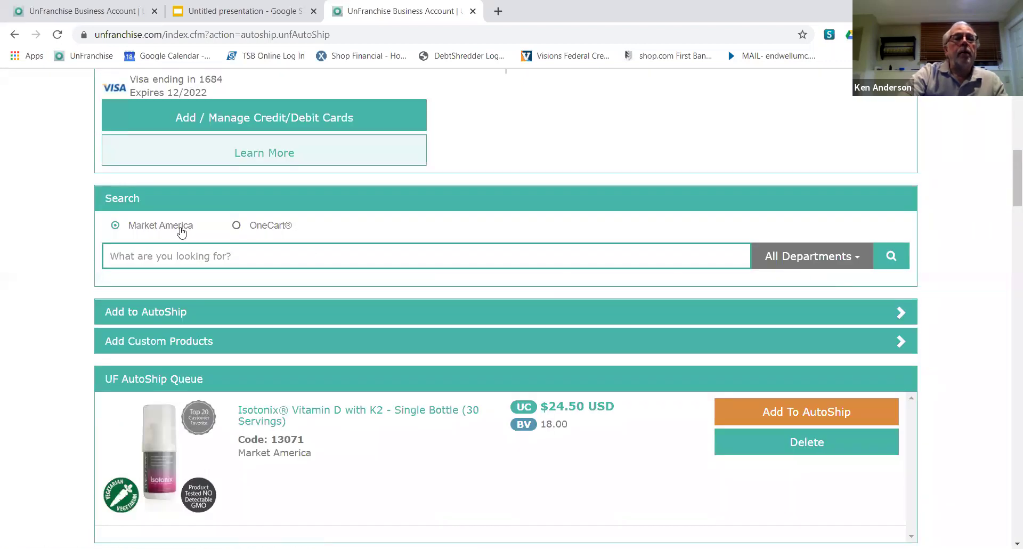
click(146, 257)
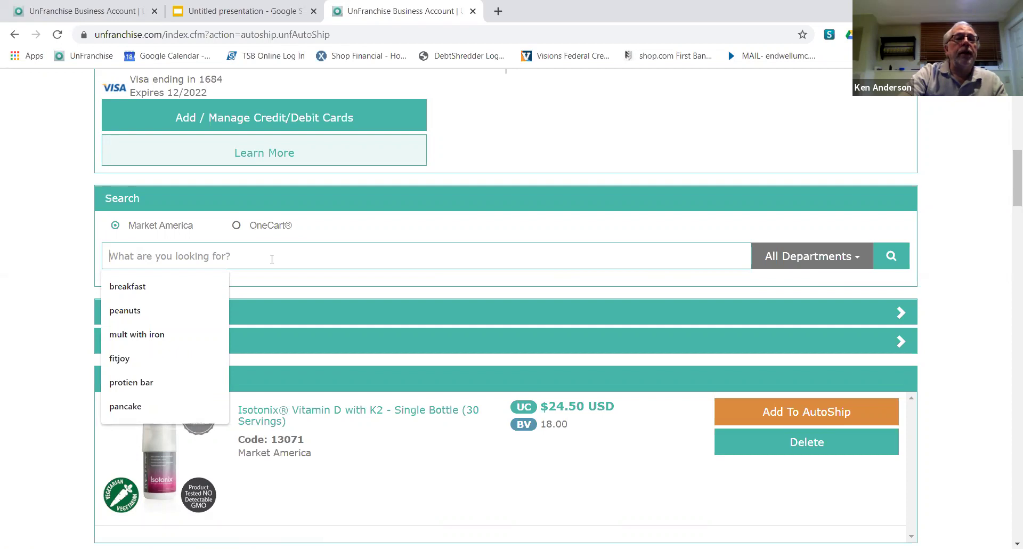
scroll(343, 231, down, 5)
scroll(343, 231, up, 3)
scroll(342, 230, down, 3)
scroll(342, 230, up, 3)
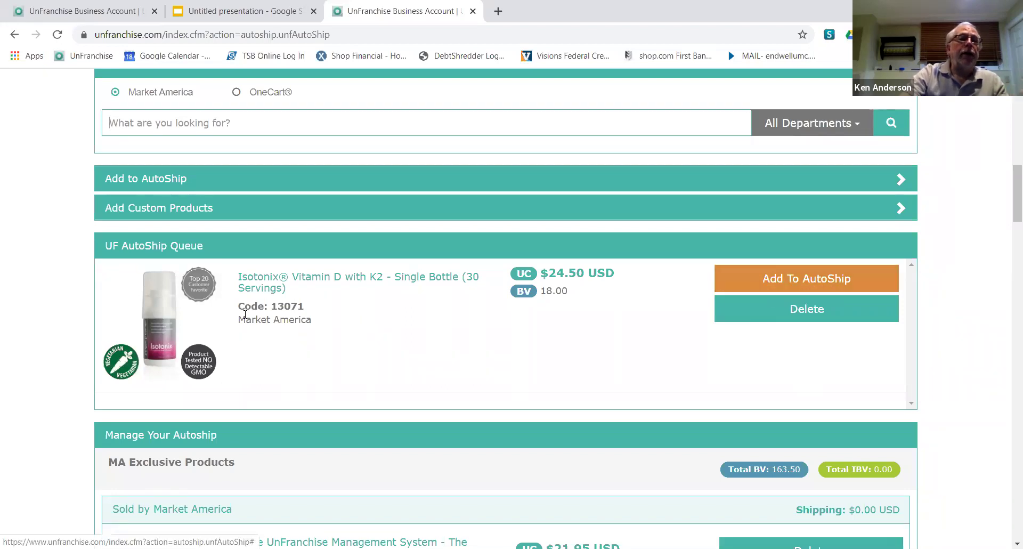
Step: Examine the MA Exclusive Products in the Manage Your Autoship section, through to the shipping speed options
scroll(267, 320, down, 5)
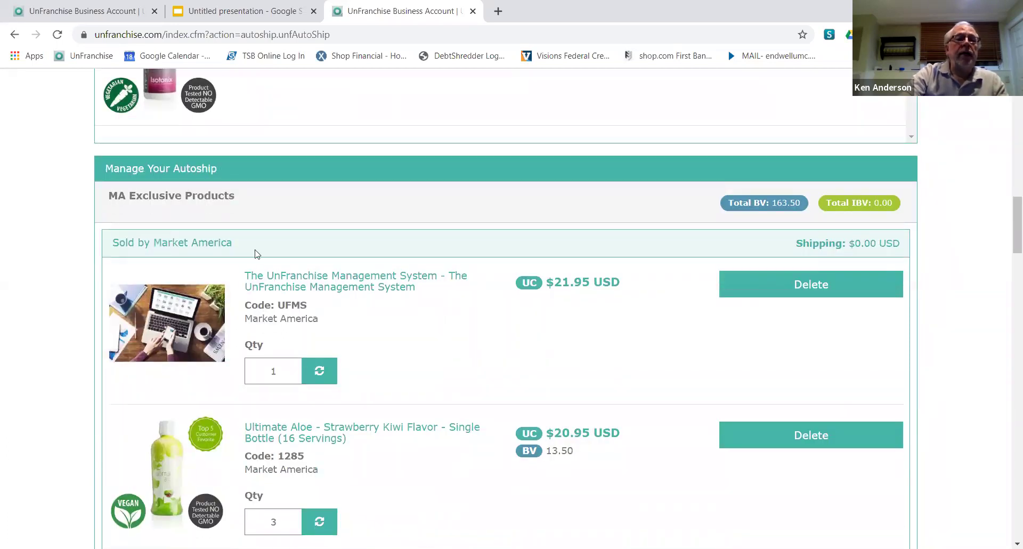
scroll(253, 267, down, 1)
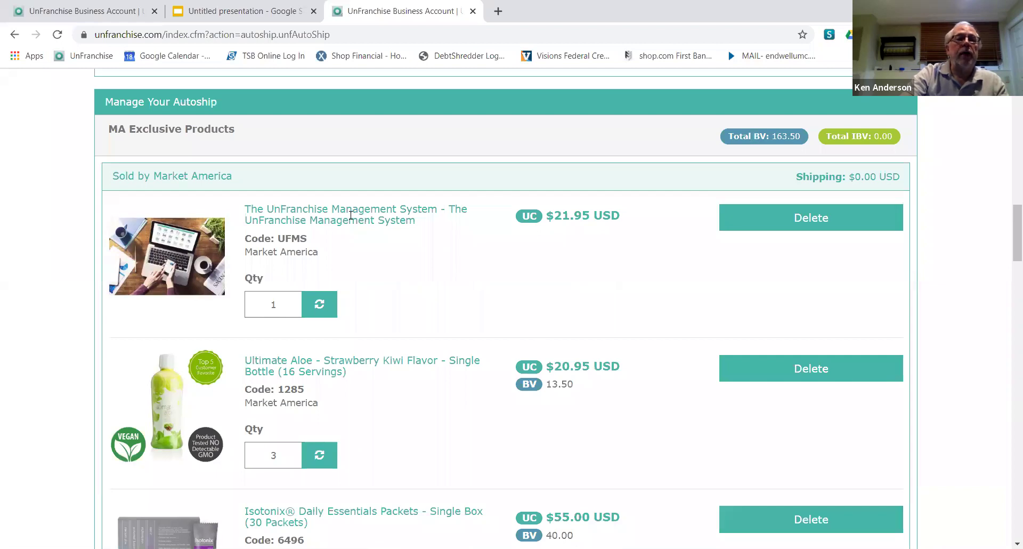
scroll(347, 291, down, 2)
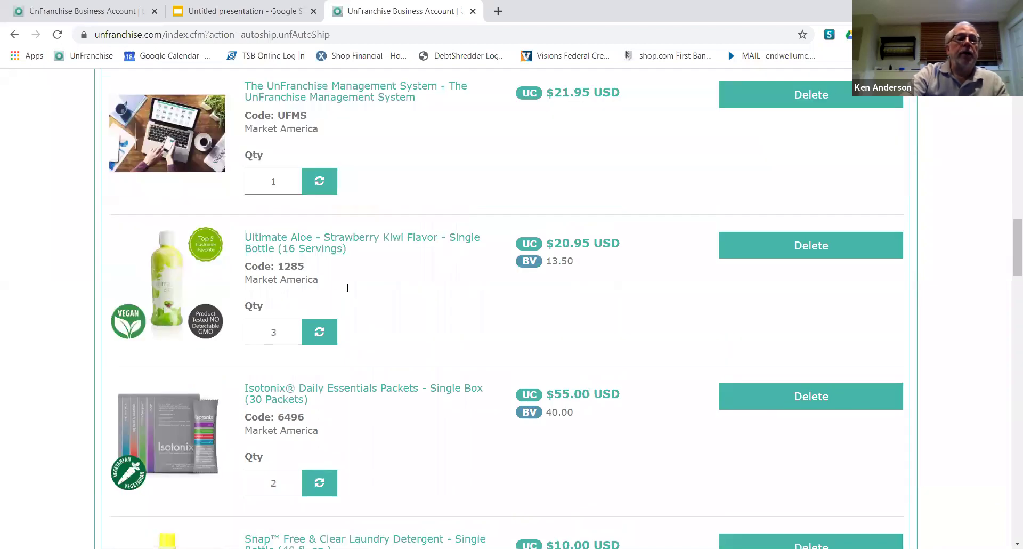
scroll(348, 288, down, 1)
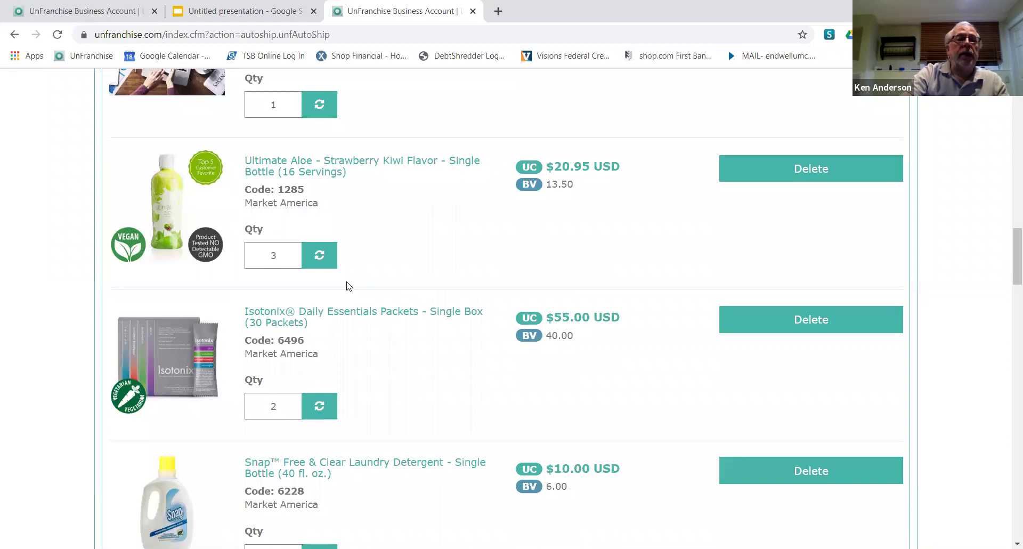
scroll(347, 288, down, 3)
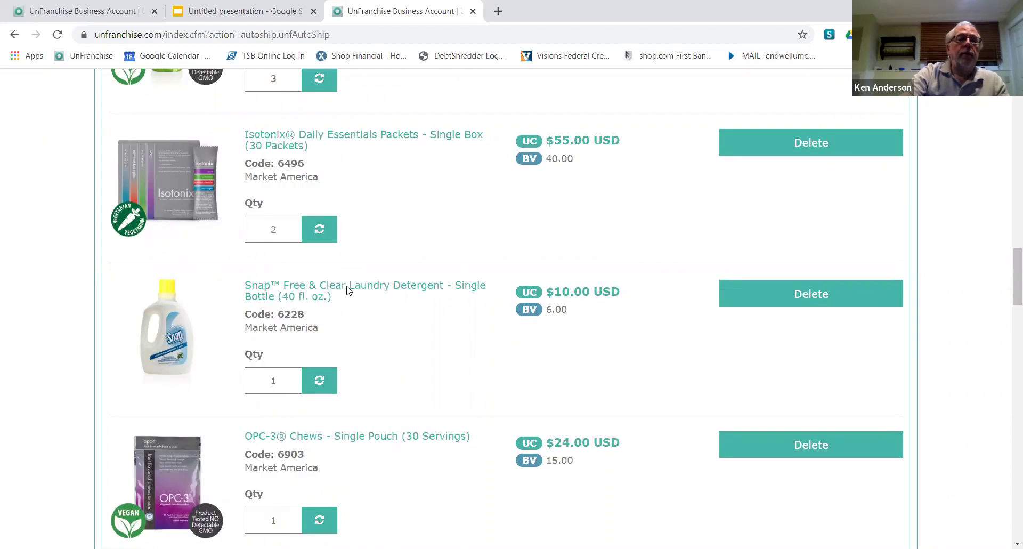
scroll(347, 289, down, 2)
scroll(347, 287, down, 3)
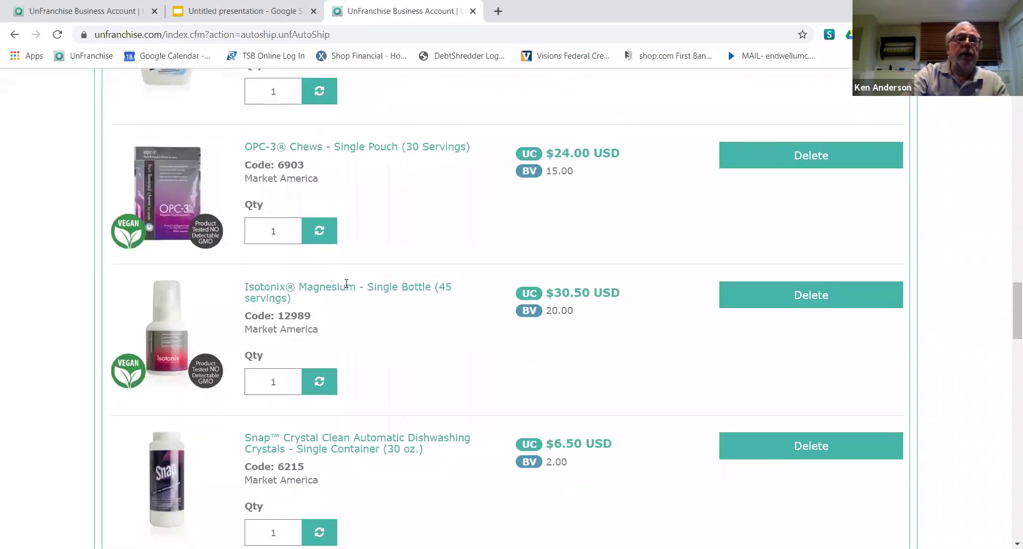
scroll(345, 286, down, 4)
scroll(346, 286, down, 3)
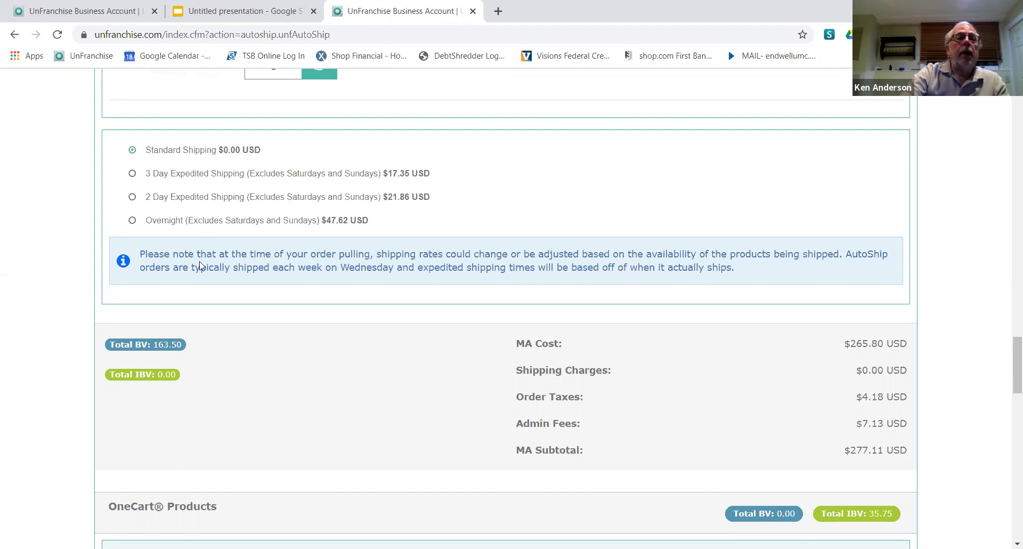
Step: Review the Market America cost totals, the OneCart Products with their subtotal, and the start of the Order Summary
scroll(199, 290, down, 1)
scroll(197, 298, down, 3)
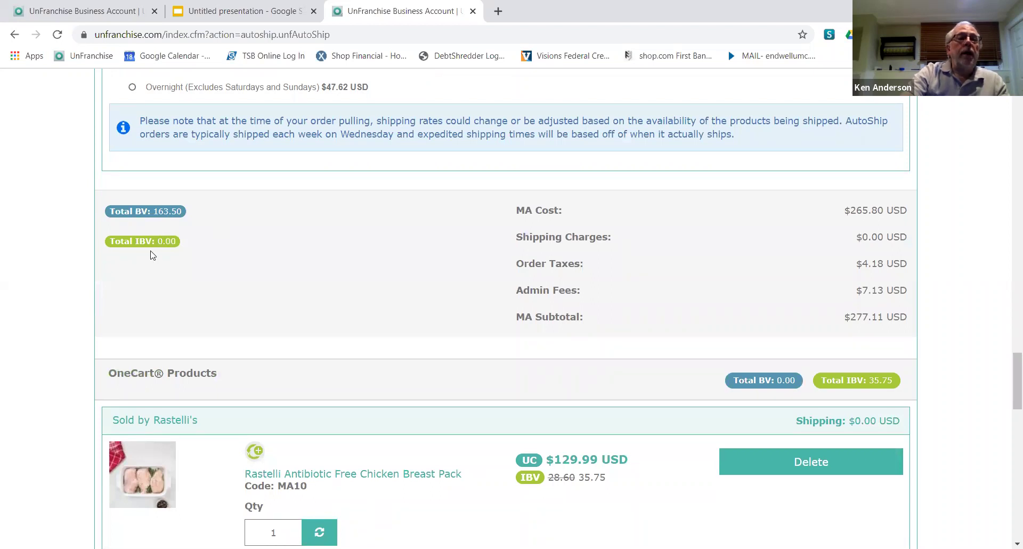
scroll(151, 254, down, 4)
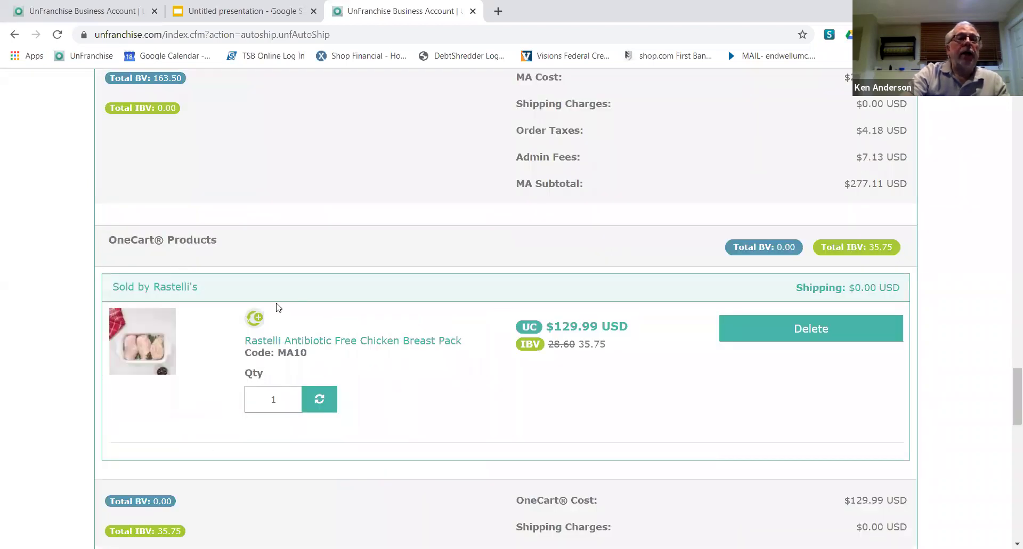
scroll(276, 307, up, 2)
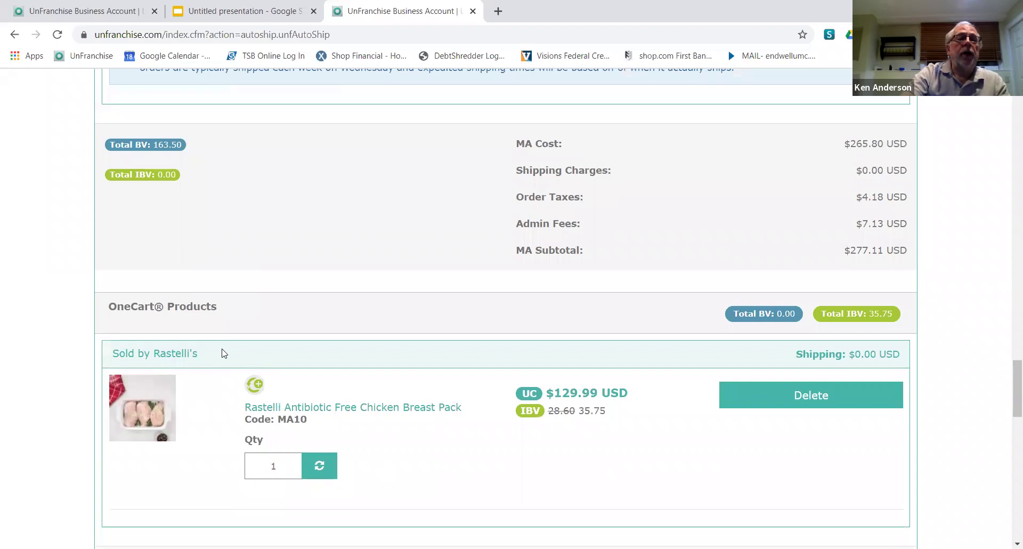
scroll(224, 354, down, 2)
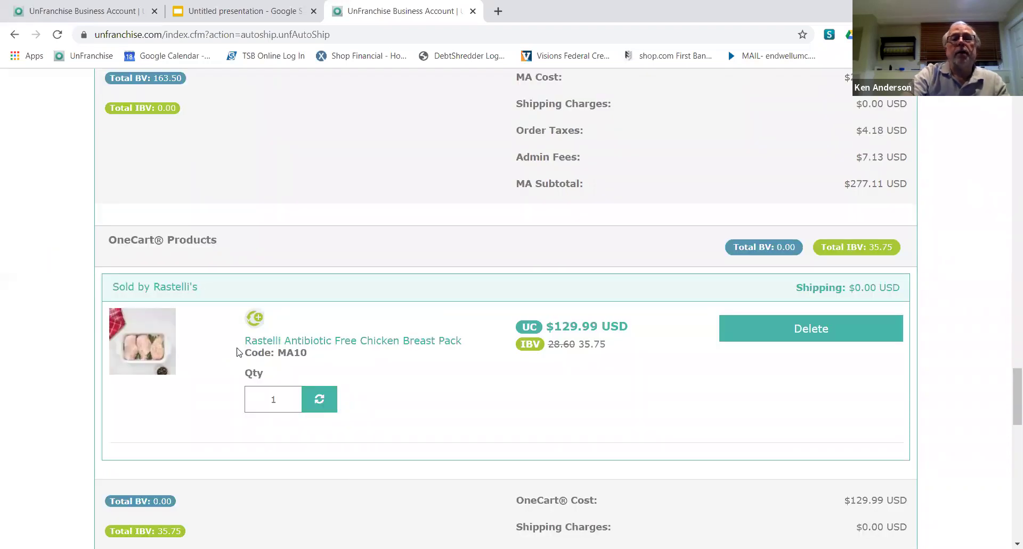
scroll(249, 355, down, 4)
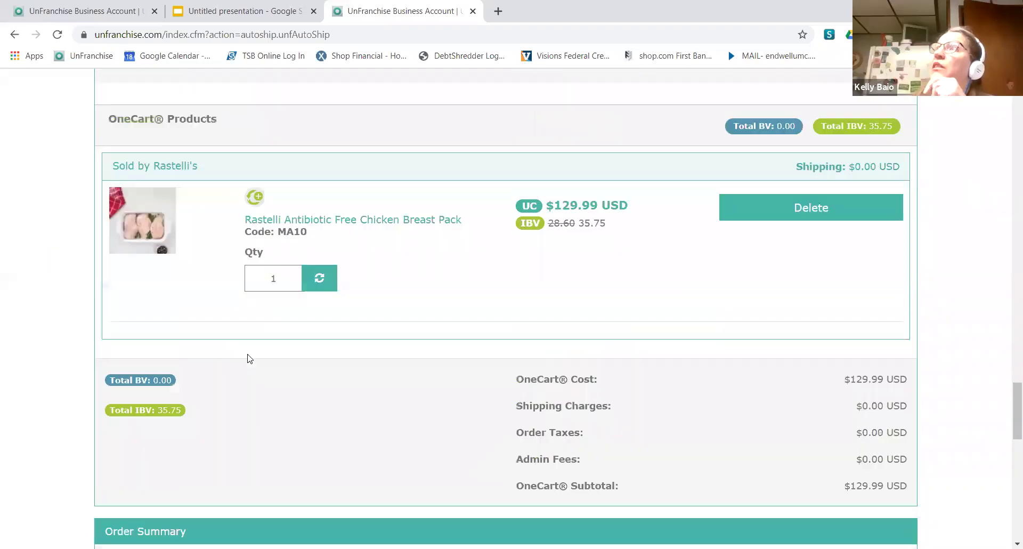
scroll(314, 424, down, 2)
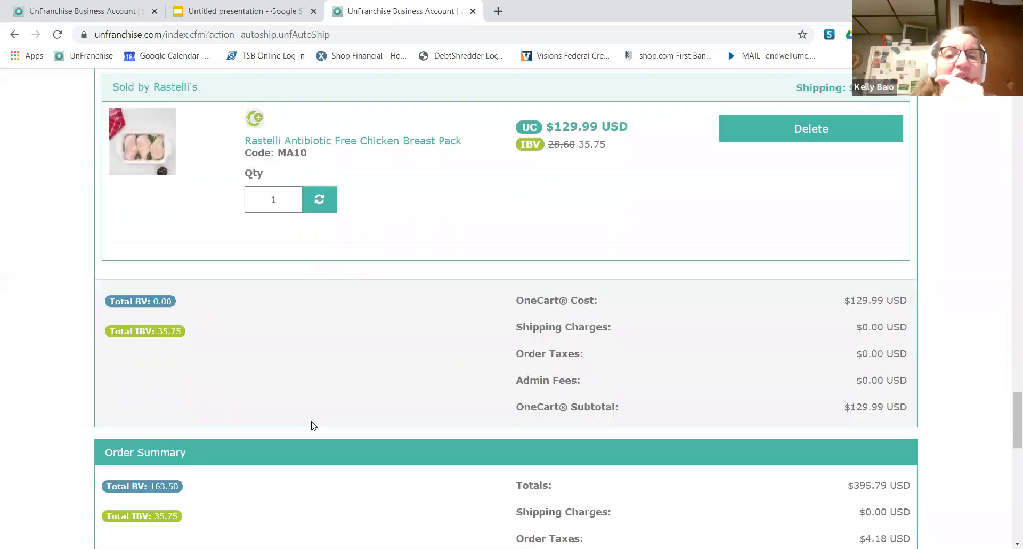
Step: Recheck the AutoShip product list, view the Terms of Services and save option at the form's end, and return to its beginning
scroll(314, 425, up, 6)
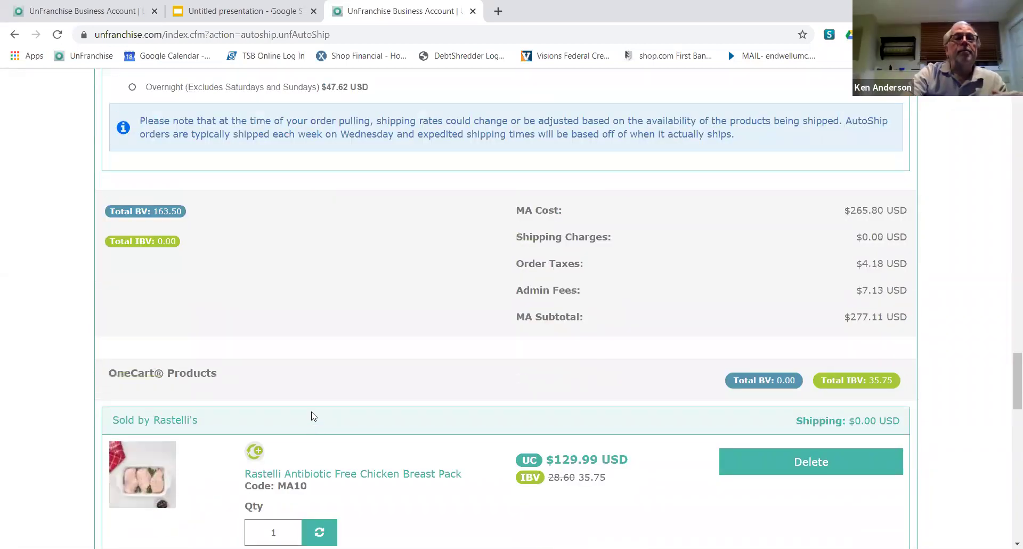
scroll(315, 418, up, 8)
scroll(316, 419, up, 10)
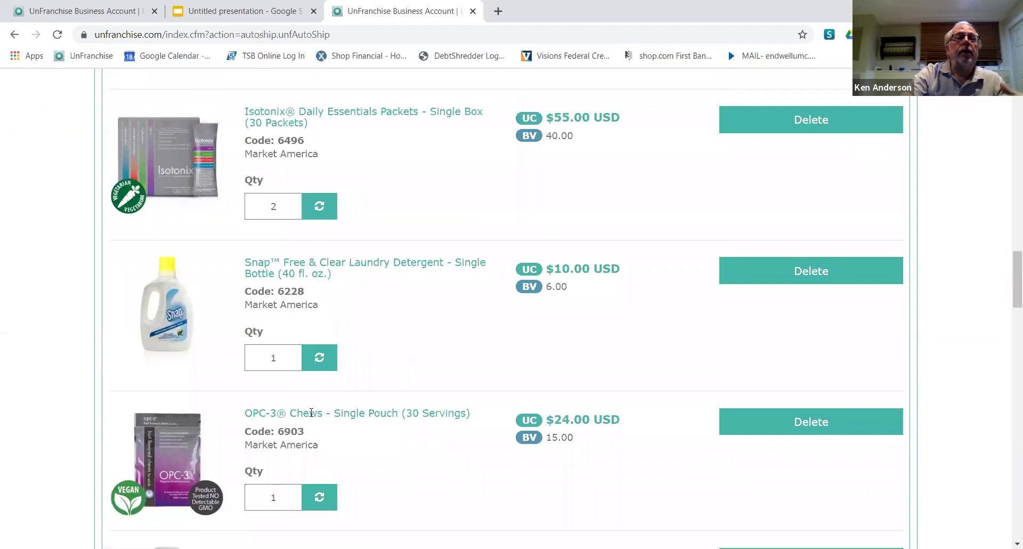
scroll(315, 406, down, 20)
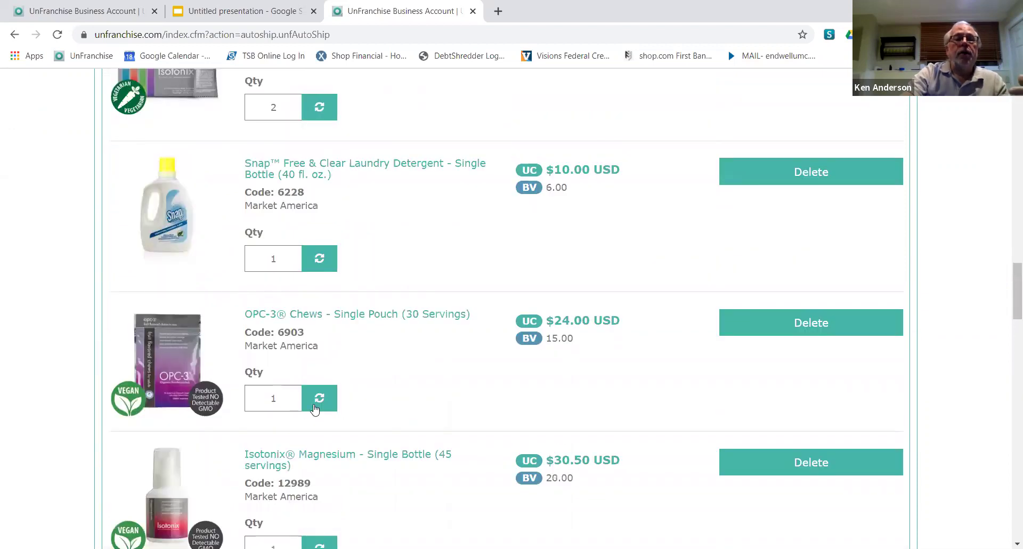
scroll(312, 407, down, 12)
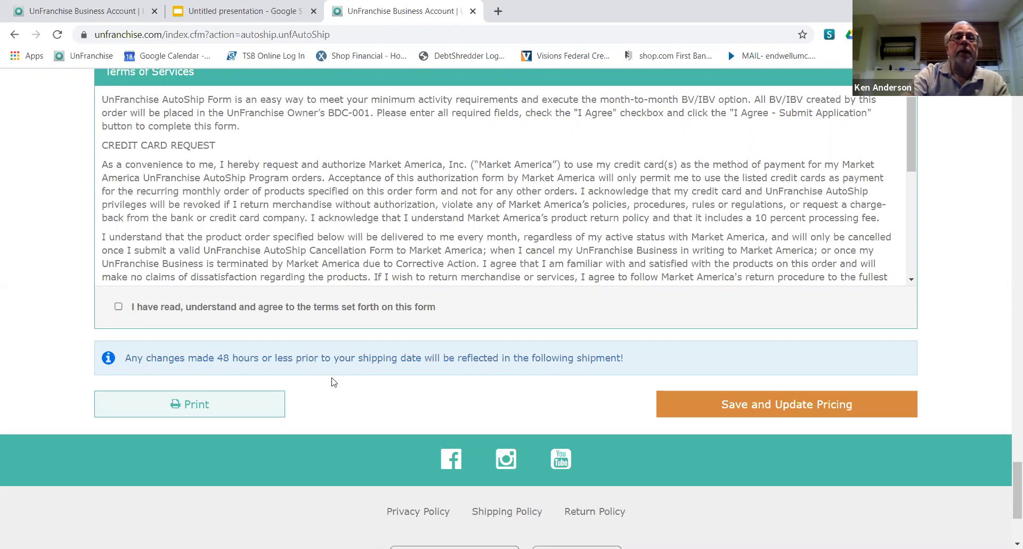
scroll(319, 374, up, 9)
scroll(317, 377, up, 20)
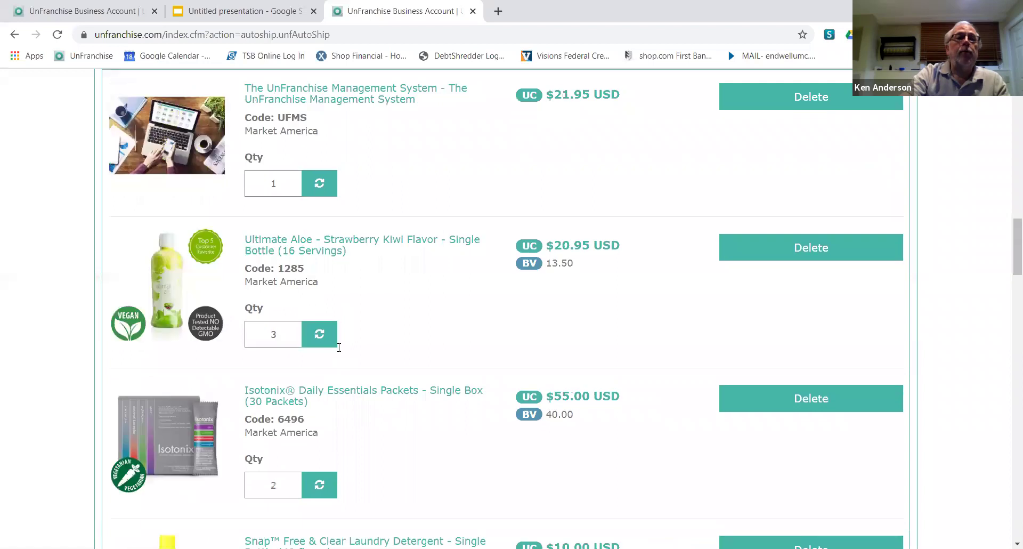
scroll(338, 347, up, 20)
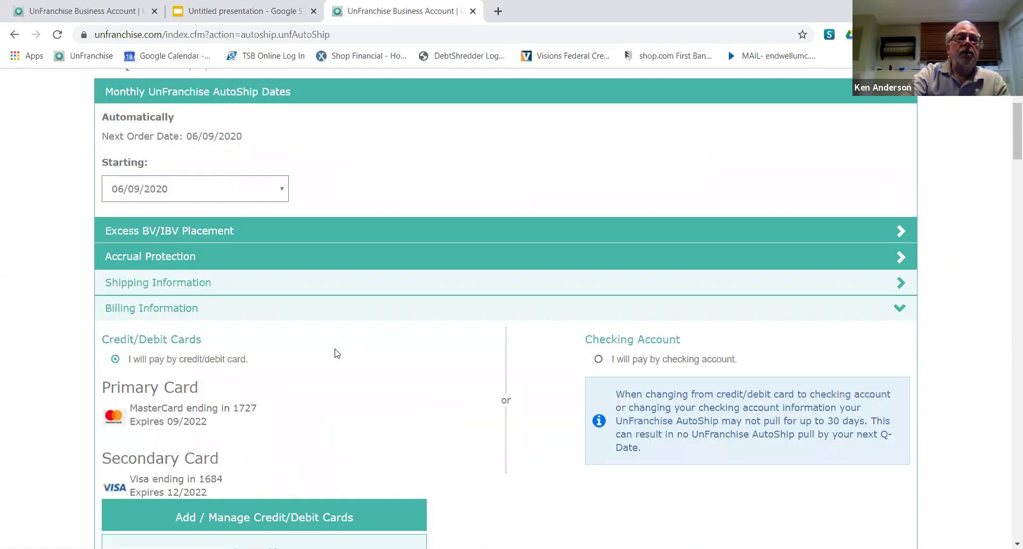
scroll(336, 357, up, 4)
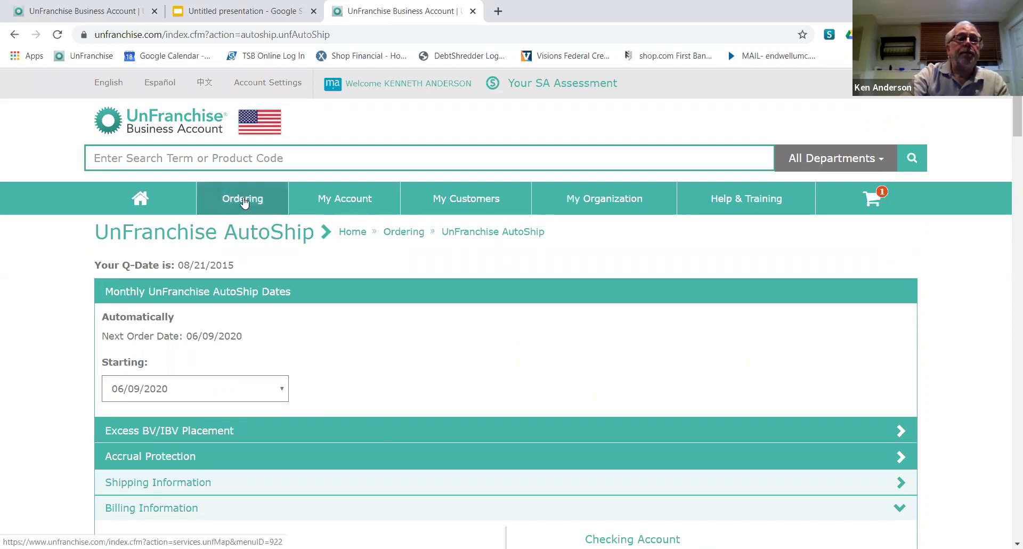
Step: Look through the My Account options, including the entries offered under My Services and Account Settings
mouse_move(244, 201)
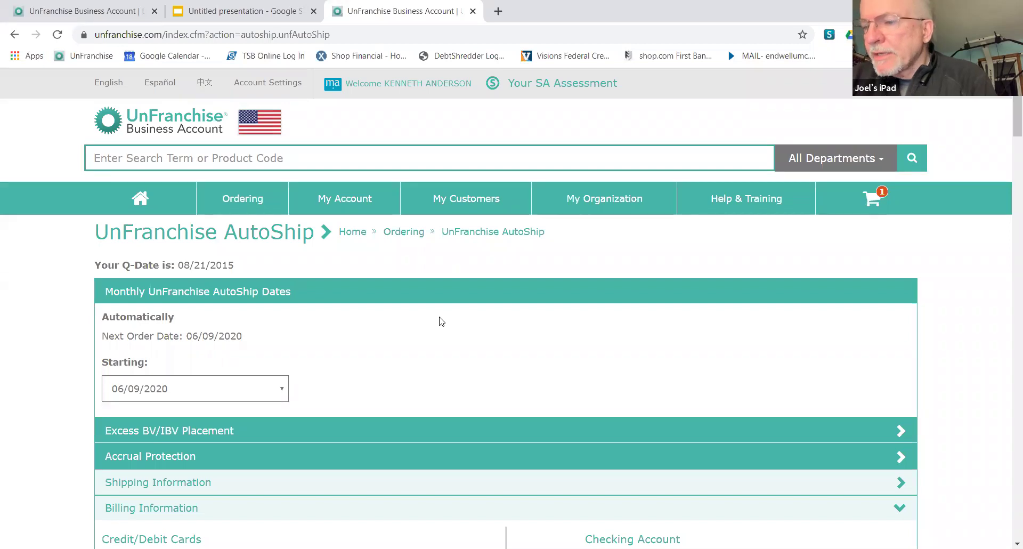
scroll(440, 321, down, 2)
scroll(440, 322, up, 2)
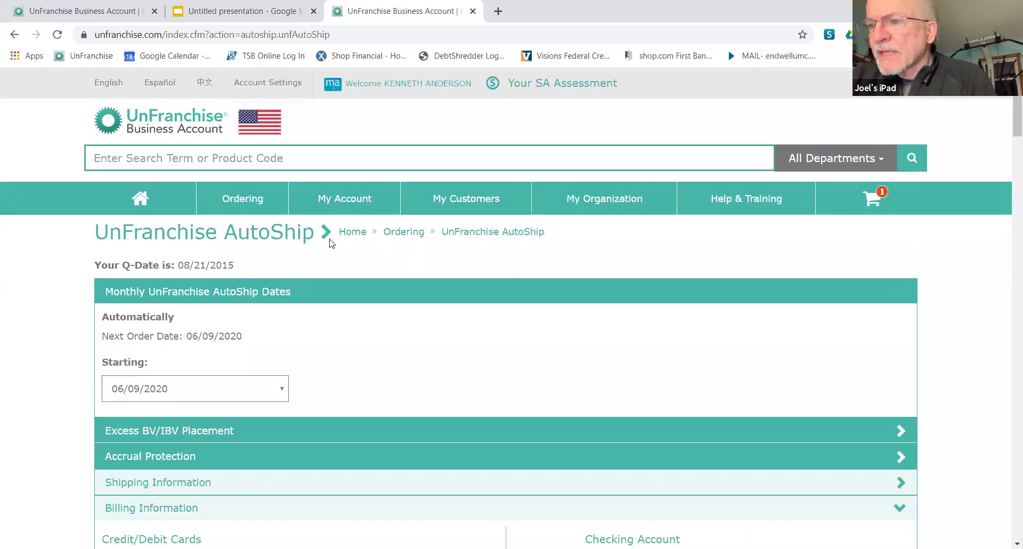
mouse_move(346, 200)
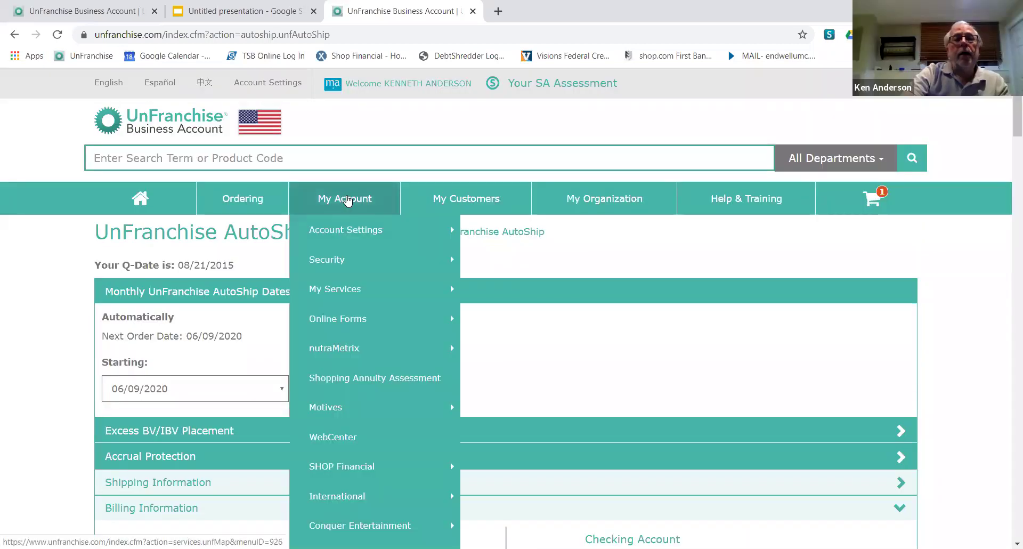
click(358, 288)
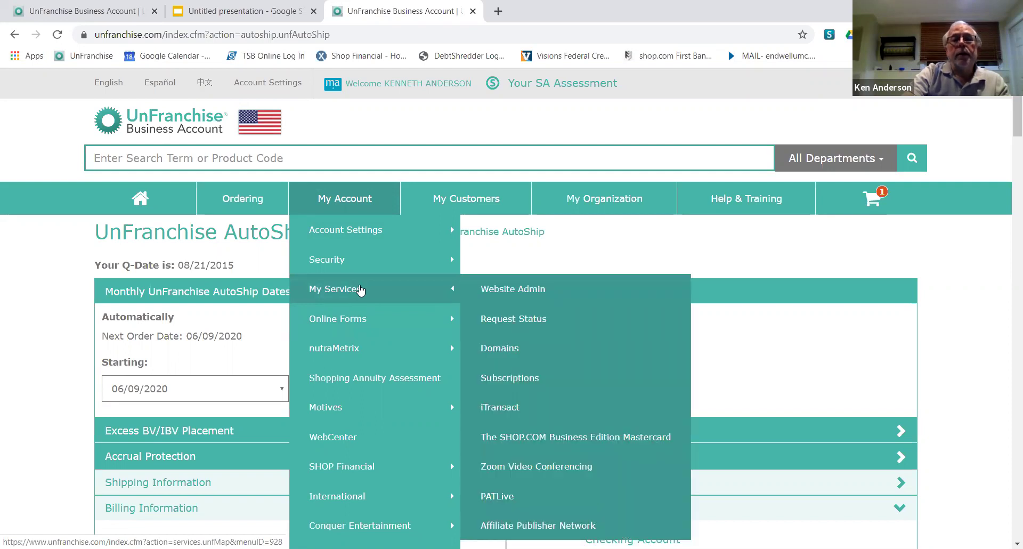
scroll(360, 289, down, 2)
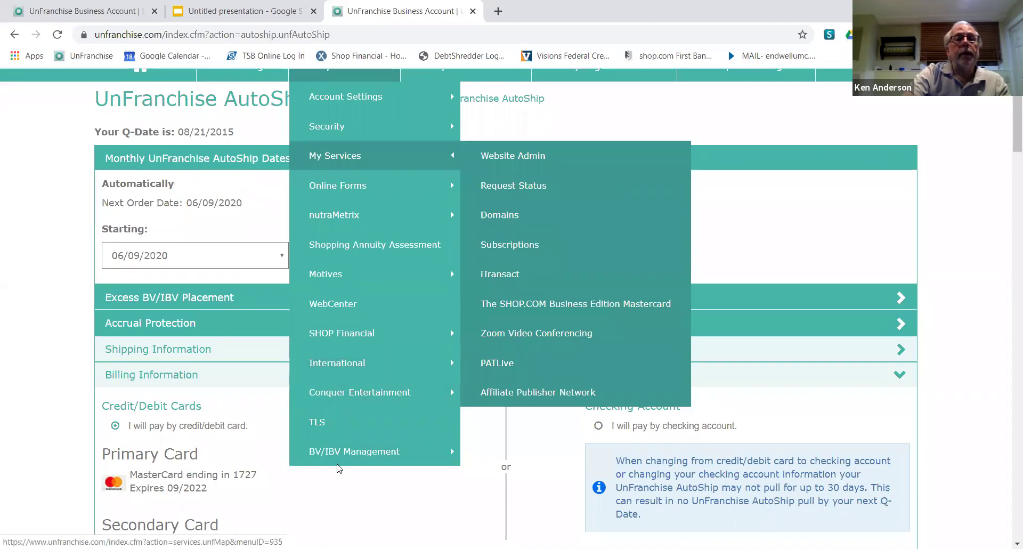
scroll(358, 277, up, 2)
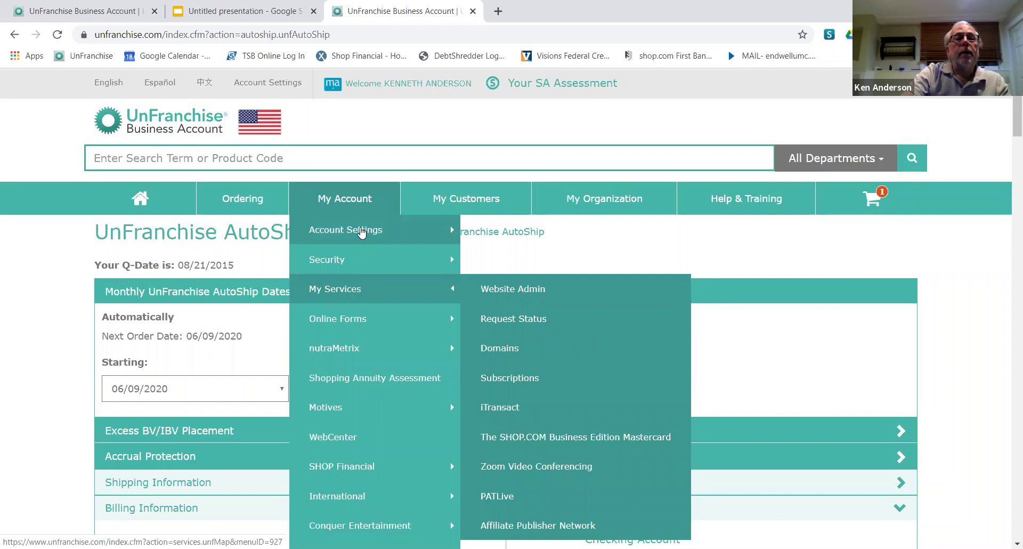
click(360, 233)
scroll(453, 305, down, 3)
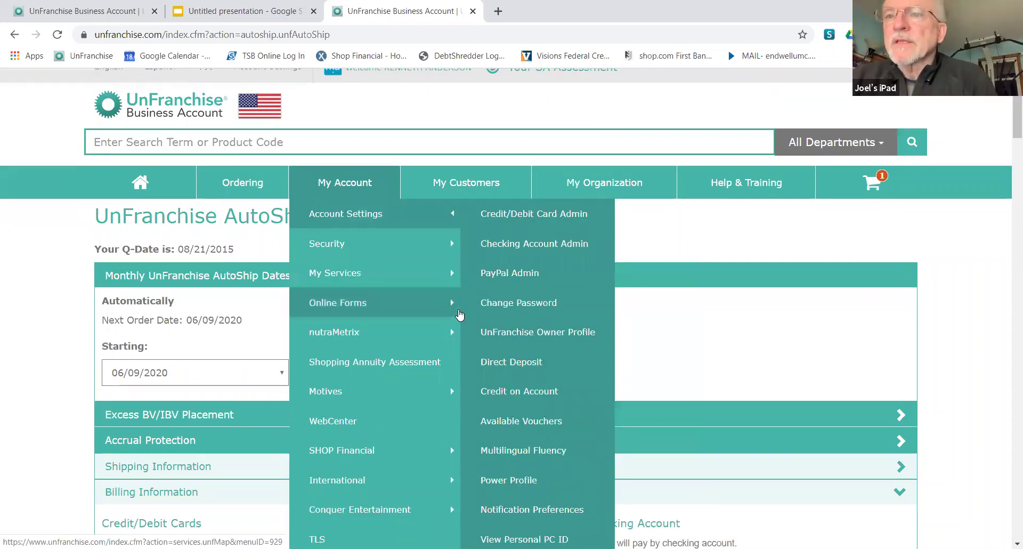
scroll(460, 317, up, 2)
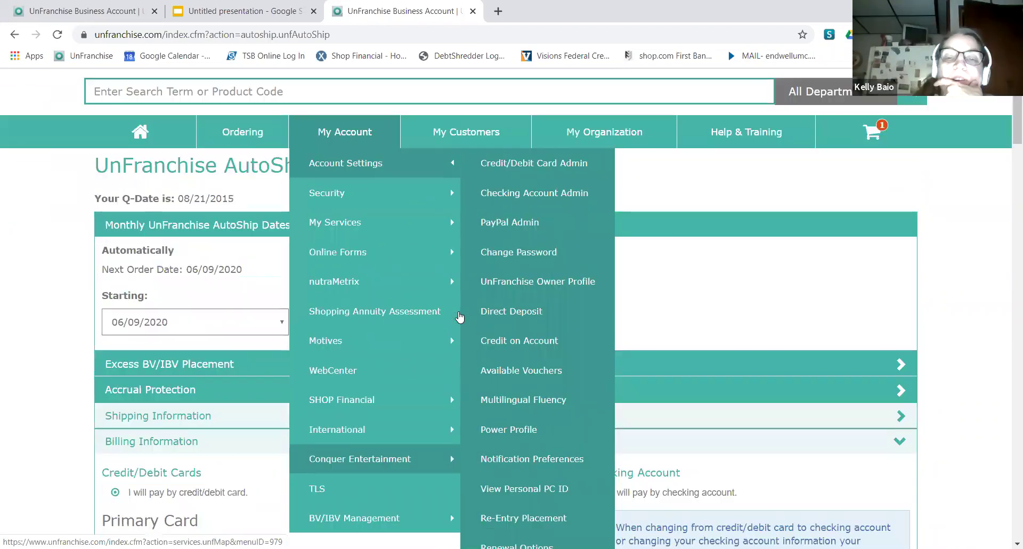
click(340, 223)
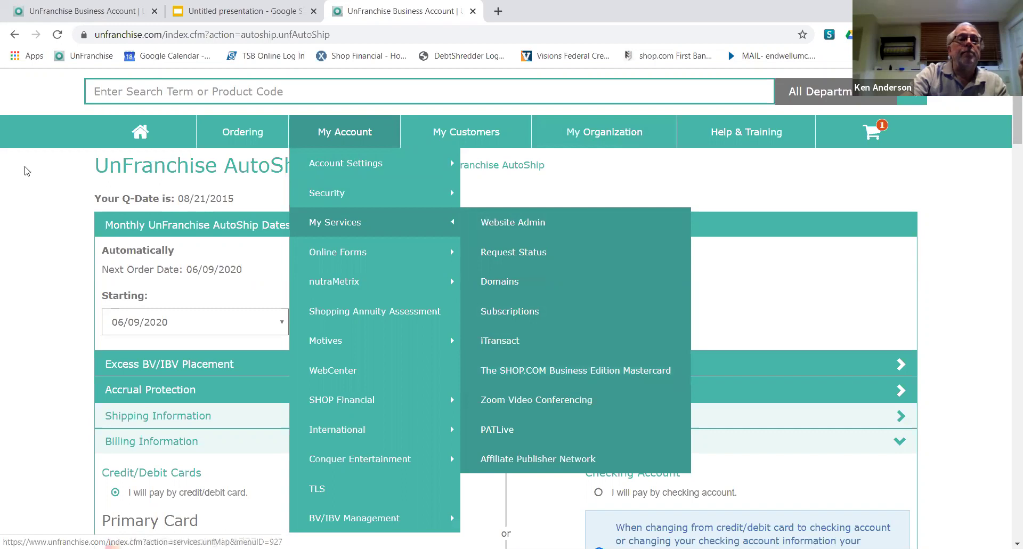
Step: Open Order Products, search for "opc", and open the Isotonix OPC-3 product page at its purchase options
mouse_move(216, 136)
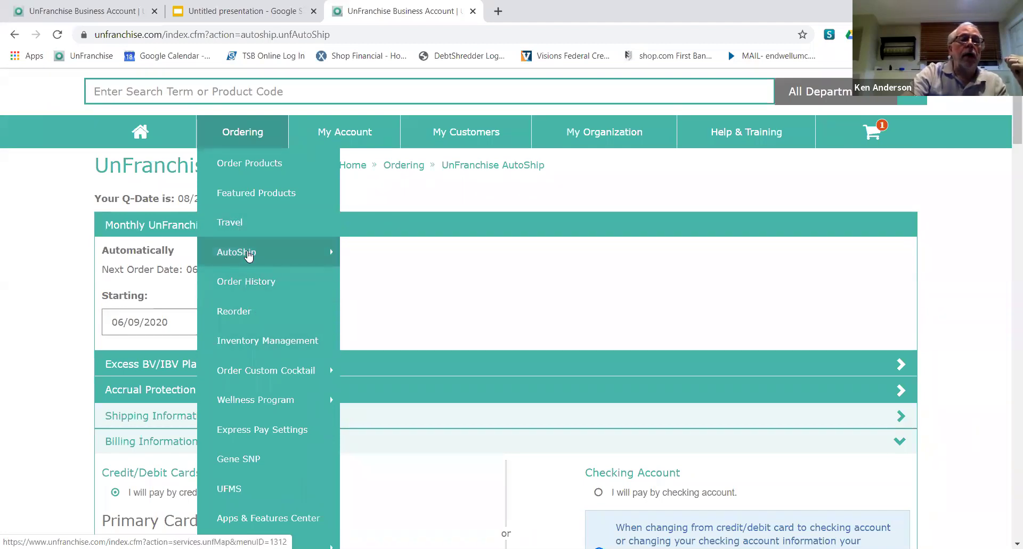
click(244, 164)
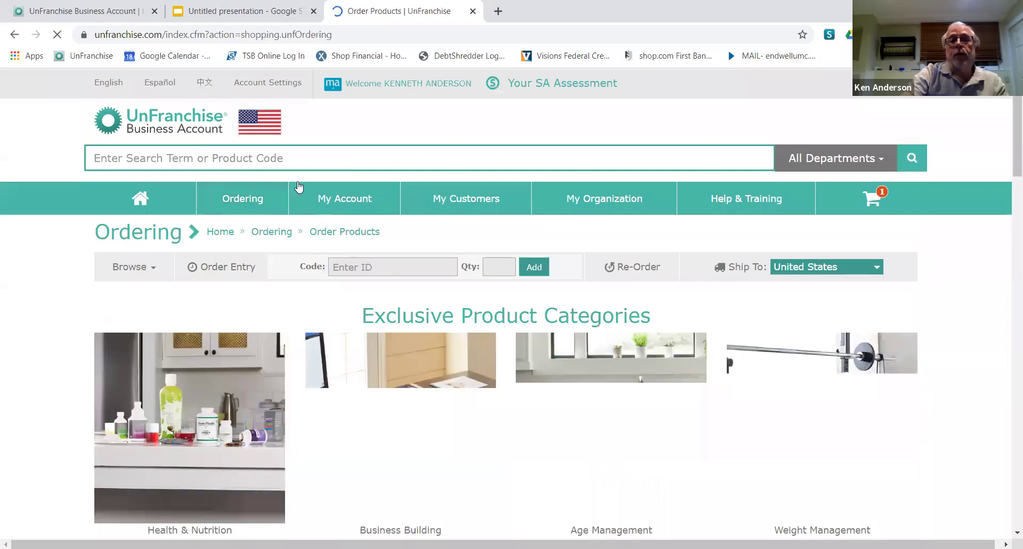
scroll(297, 196, down, 3)
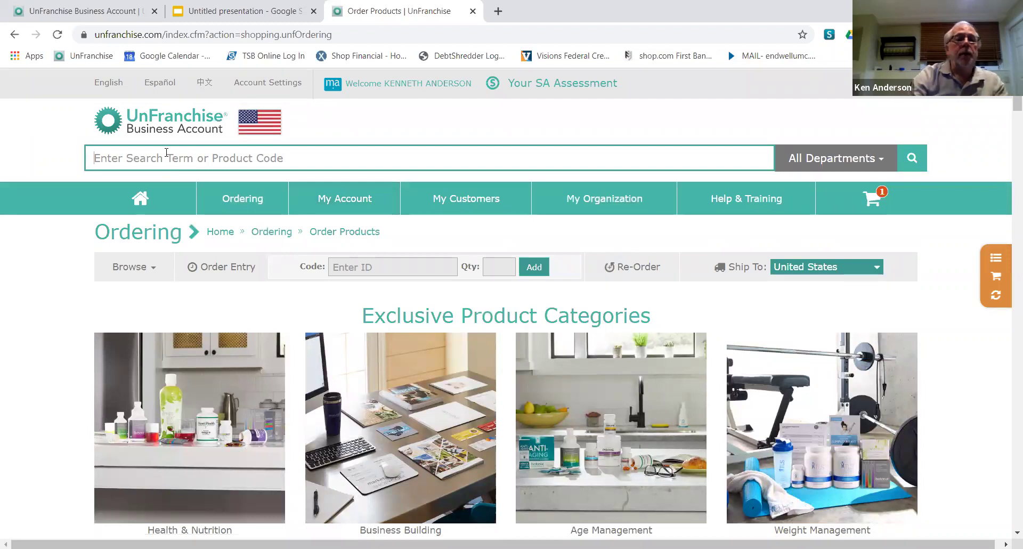
text(opc)
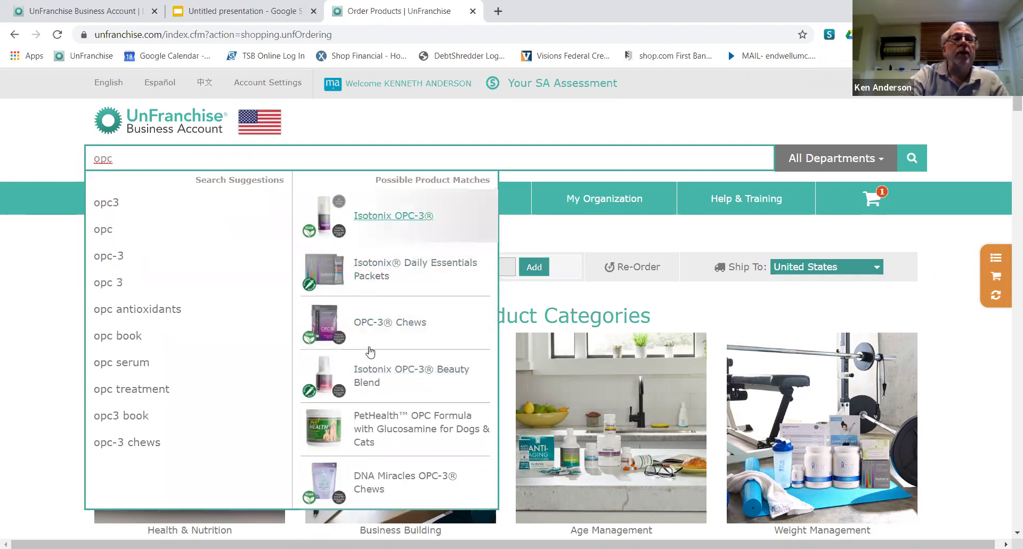
click(375, 226)
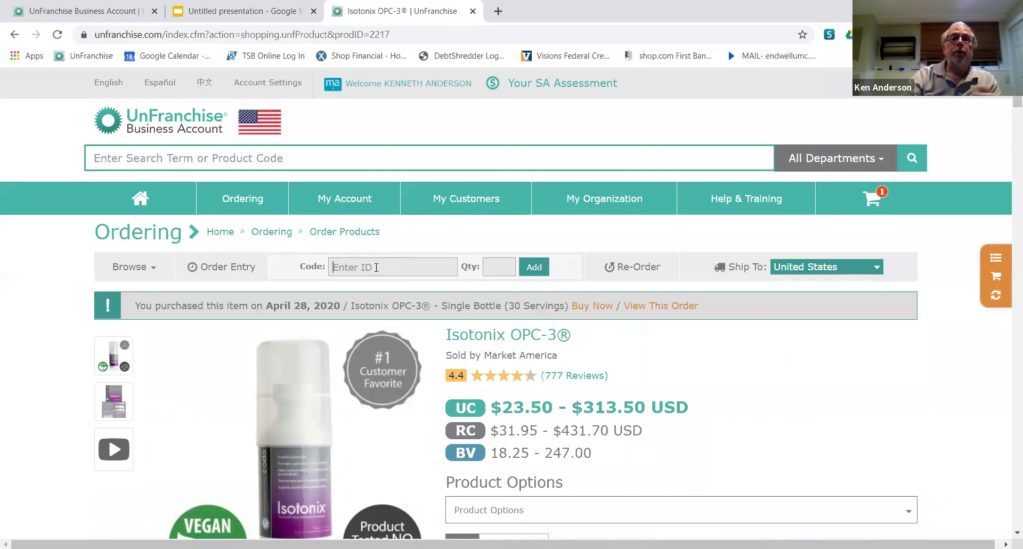
scroll(508, 358, down, 1)
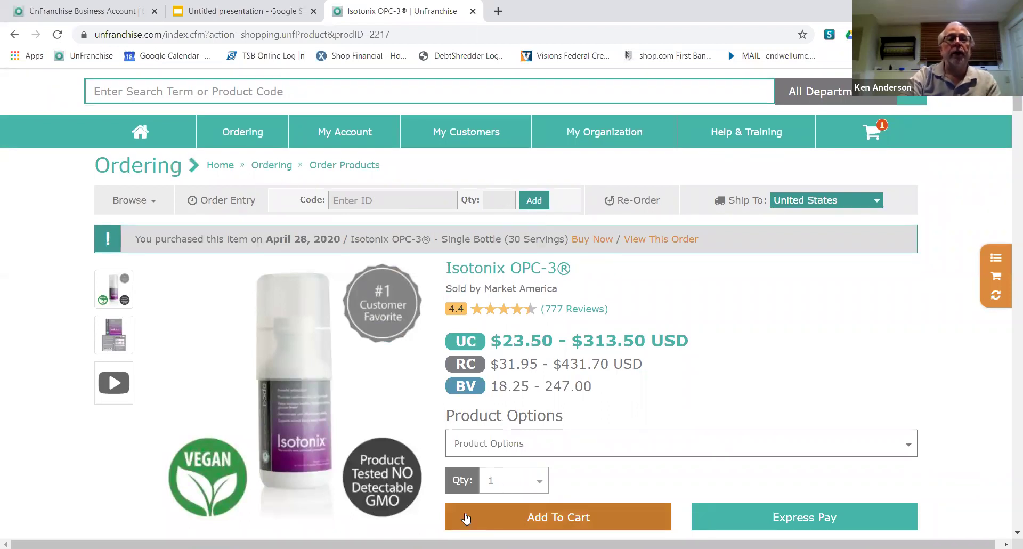
Step: Choose the Single Bottle (30 Servings) option, code 13007, for Isotonix OPC-3 and view its pricing and purchase choices
click(516, 446)
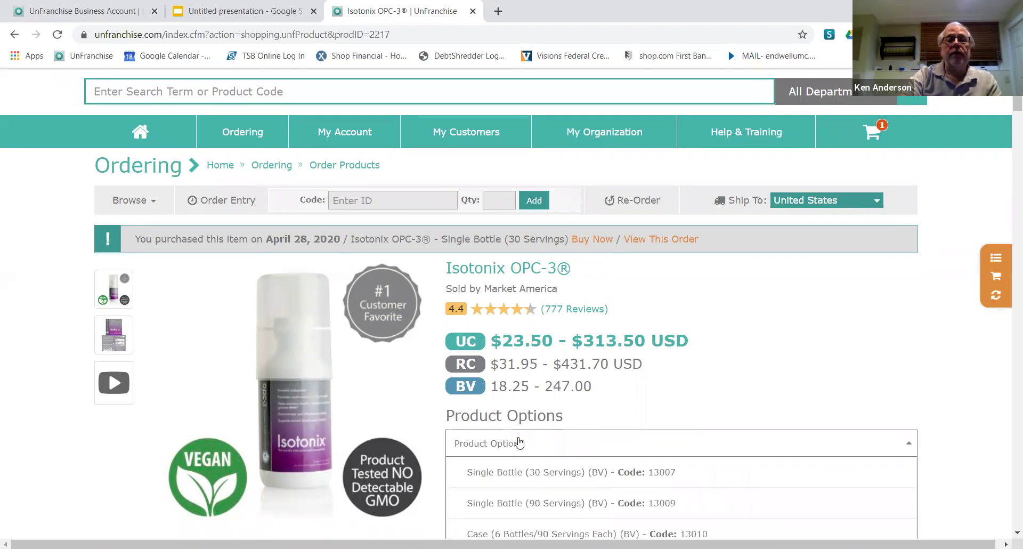
scroll(517, 446, down, 1)
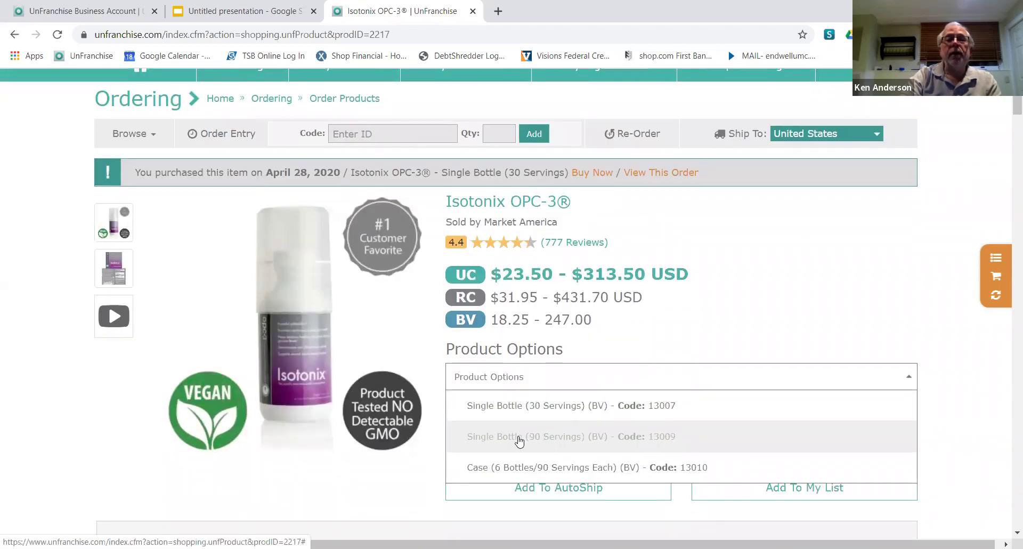
click(526, 411)
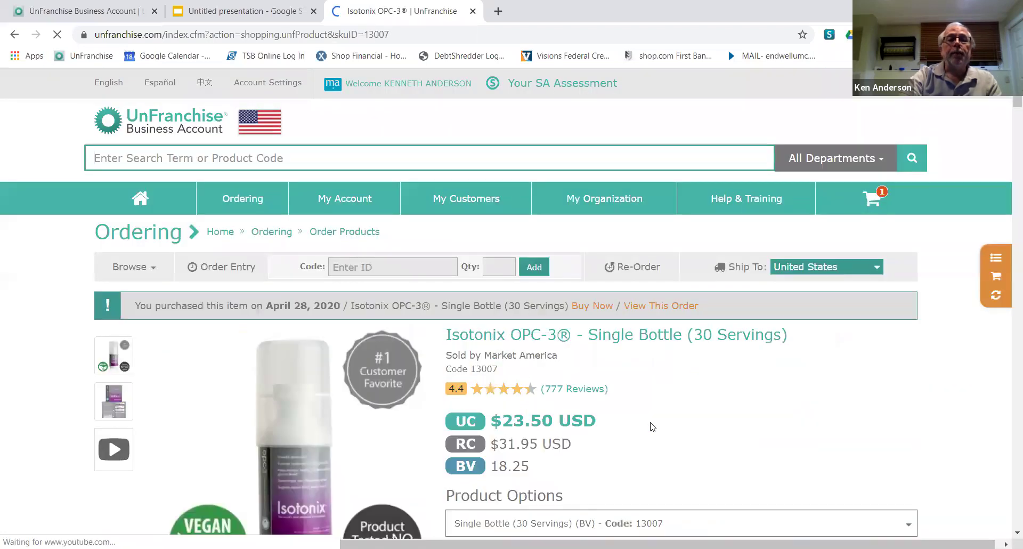
scroll(648, 432, down, 3)
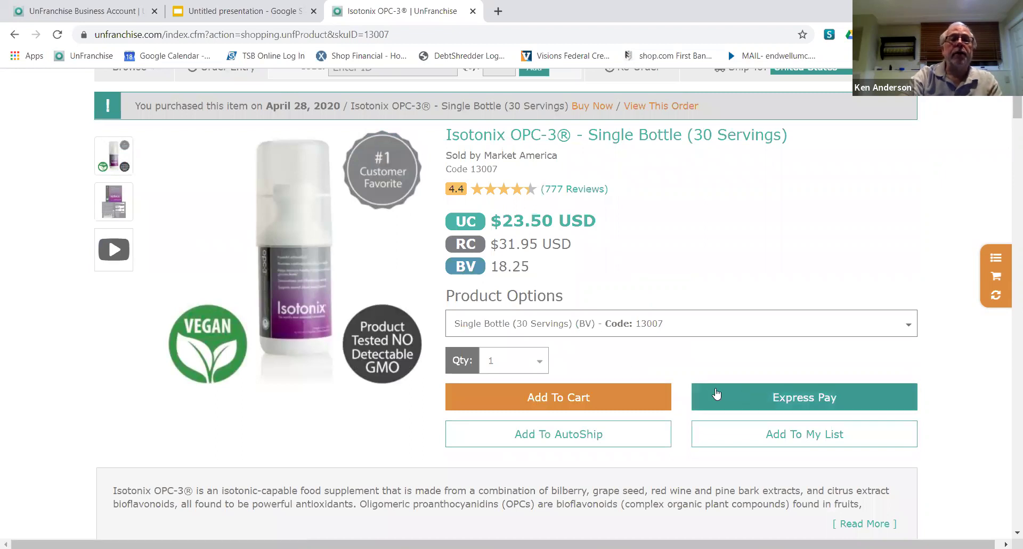
scroll(496, 283, up, 2)
scroll(497, 281, down, 2)
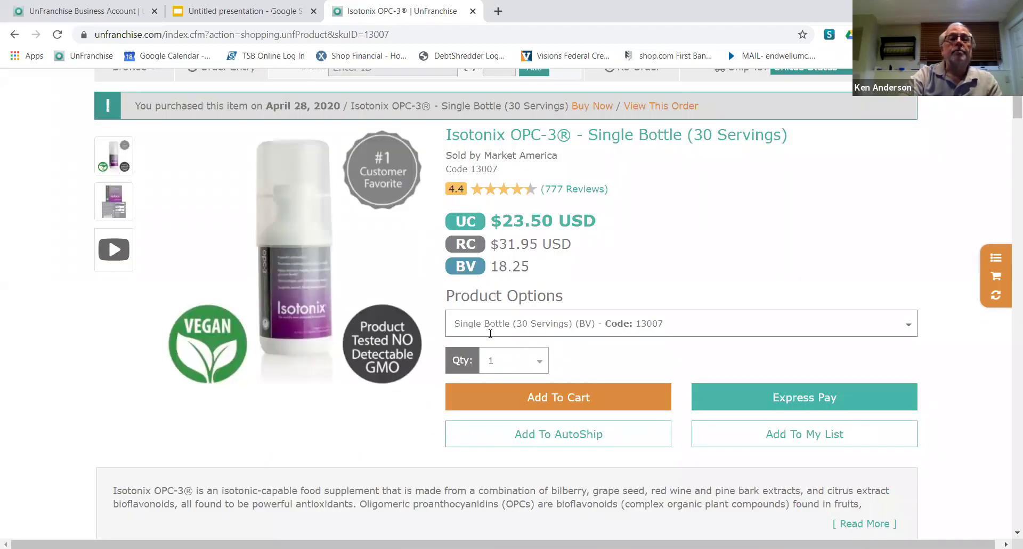
scroll(462, 289, down, 2)
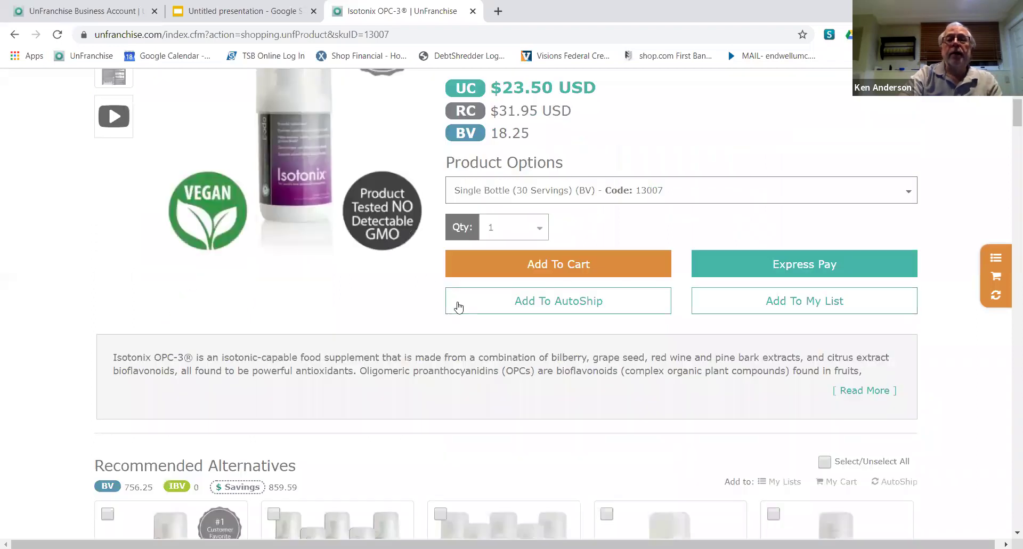
Step: Expand the full product description and look through the Benefits, Product Classifications and Why Choose Isotonix OPC-3 sections
click(859, 392)
scroll(688, 373, down, 1)
scroll(688, 373, down, 2)
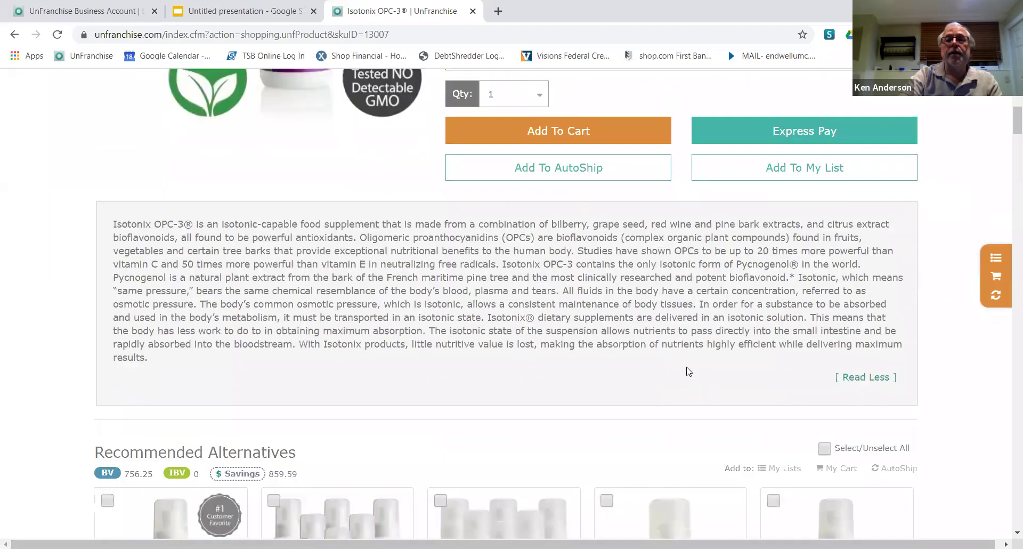
scroll(607, 286, down, 2)
scroll(607, 287, down, 10)
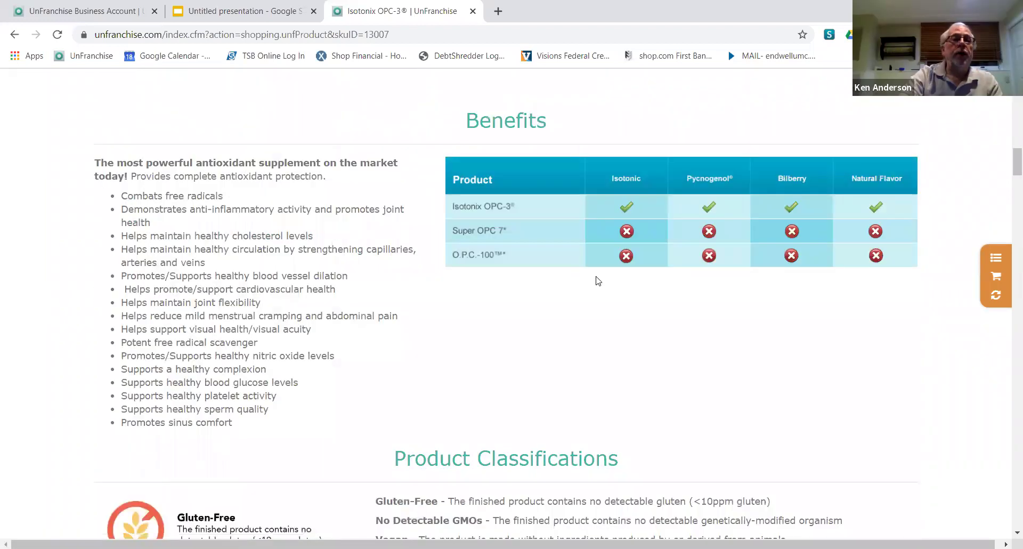
scroll(598, 281, down, 5)
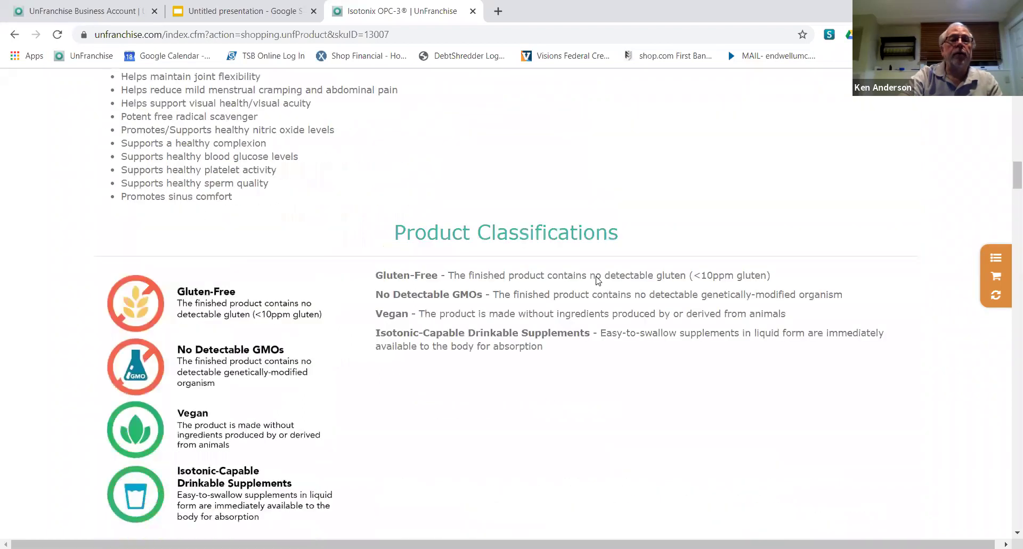
scroll(598, 281, down, 12)
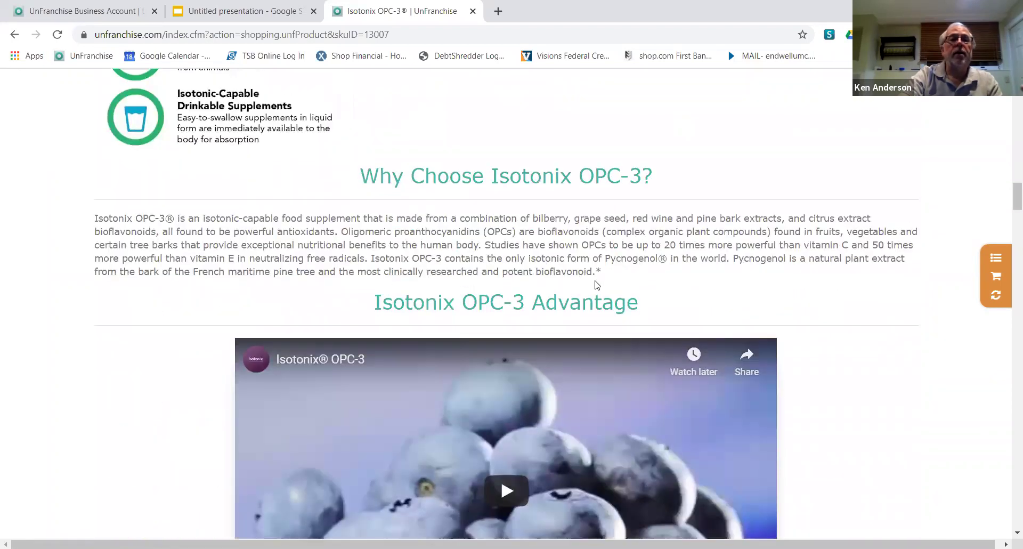
Step: Look through the Isotonix Delivery System, Ingredients, product questions and scientific references, and return to the purchase options
scroll(597, 285, down, 5)
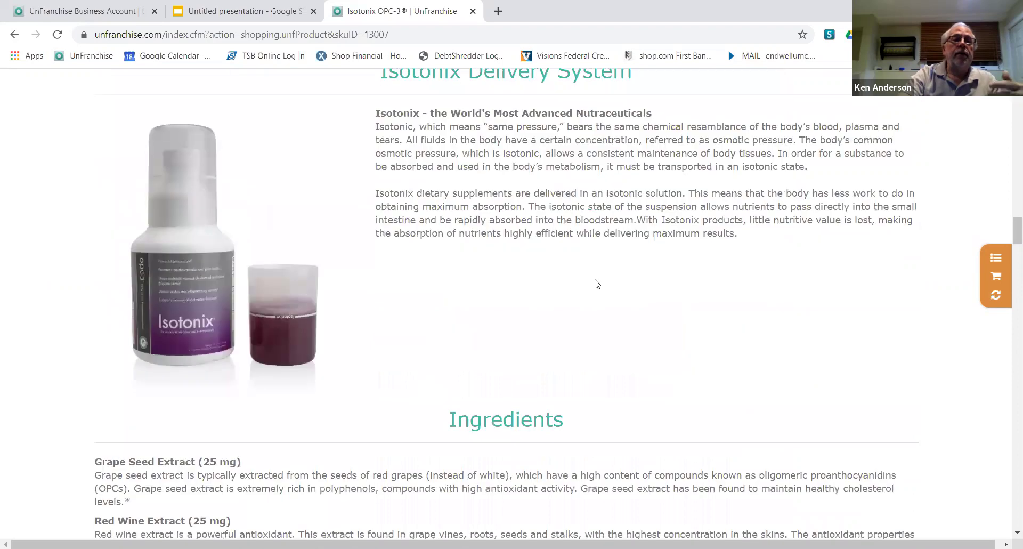
scroll(596, 284, down, 6)
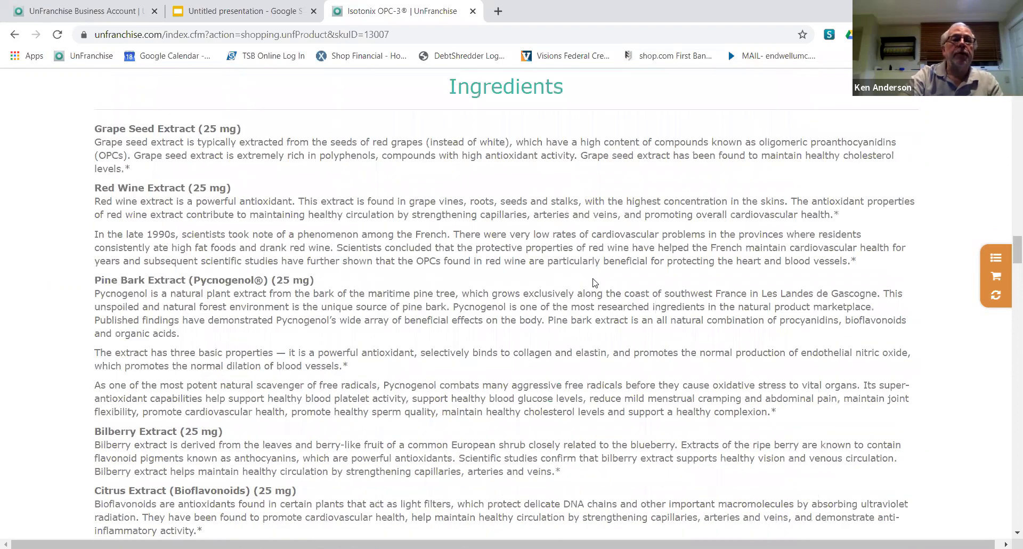
scroll(594, 282, down, 20)
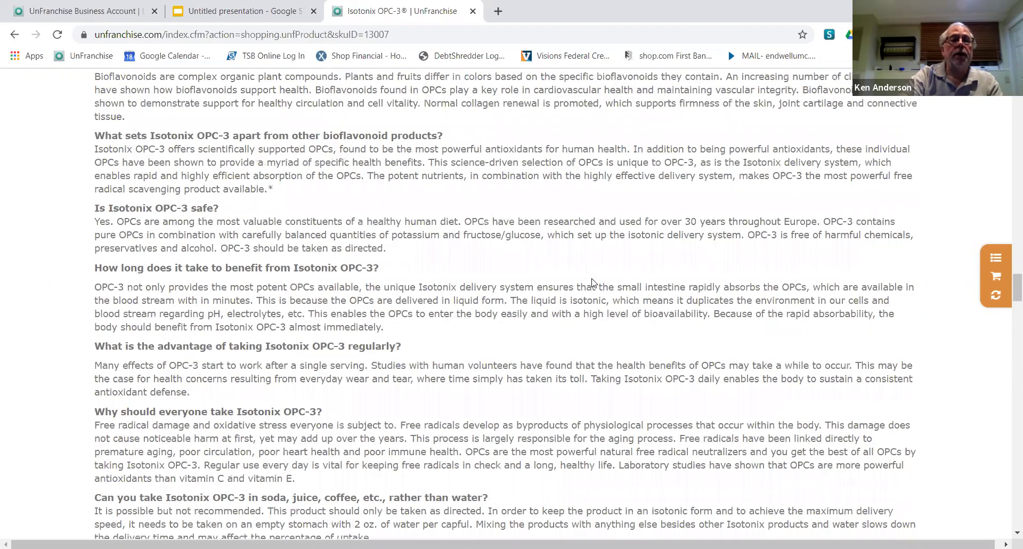
scroll(589, 279, down, 20)
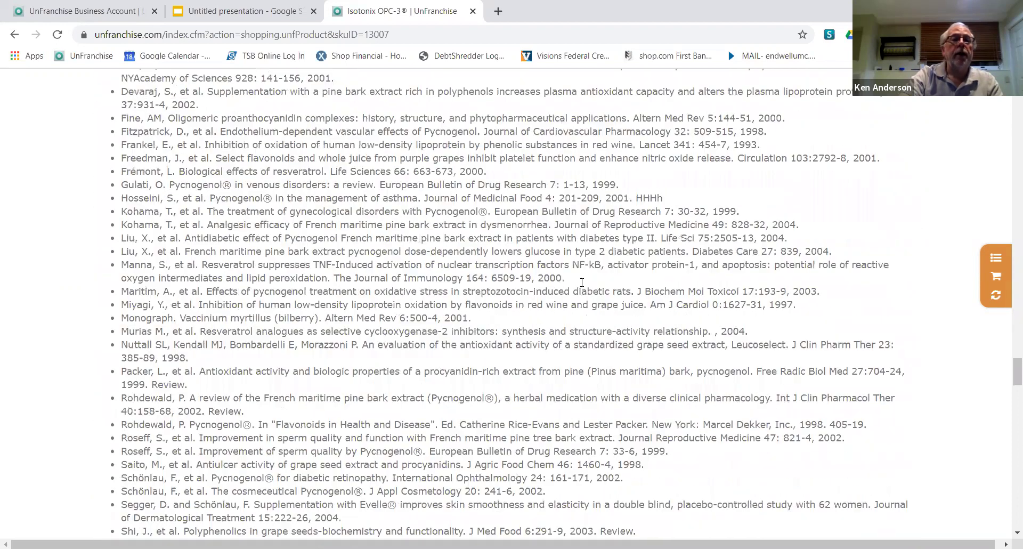
scroll(555, 158, up, 8)
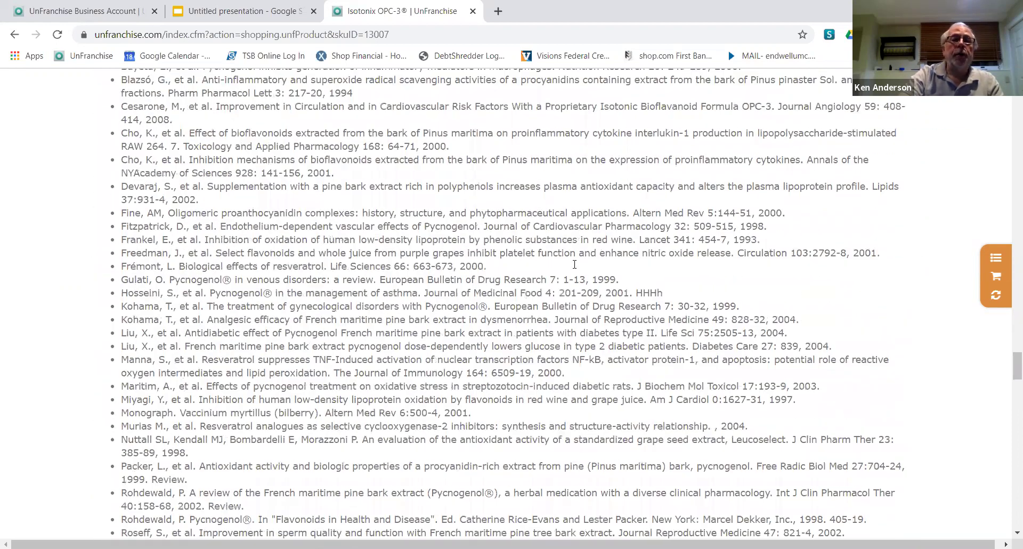
scroll(596, 174, up, 20)
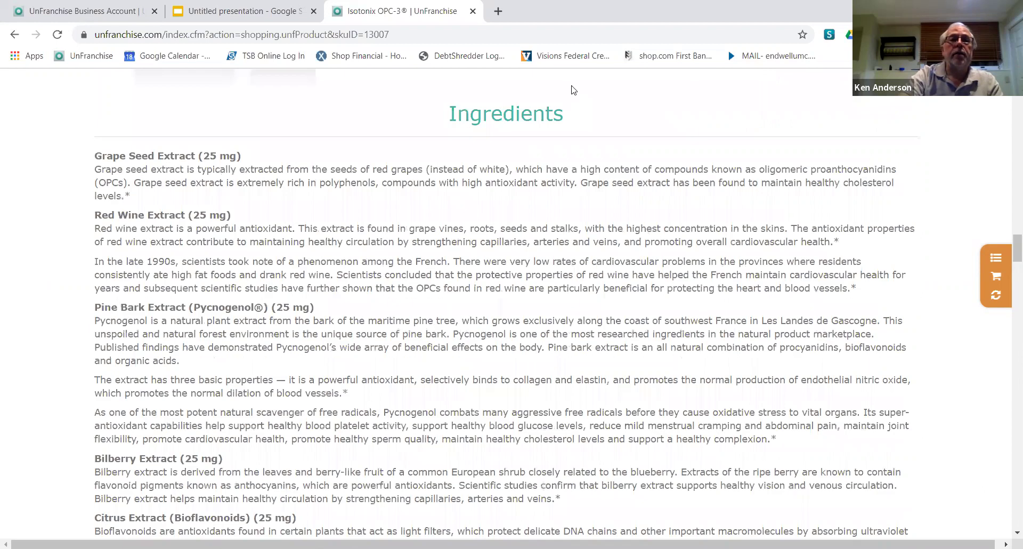
scroll(568, 92, up, 8)
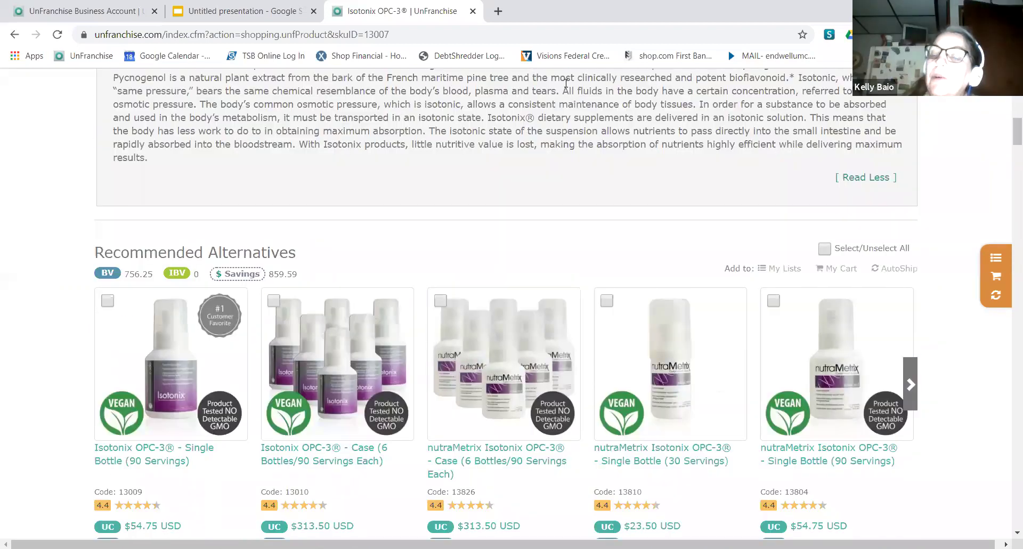
scroll(565, 85, up, 8)
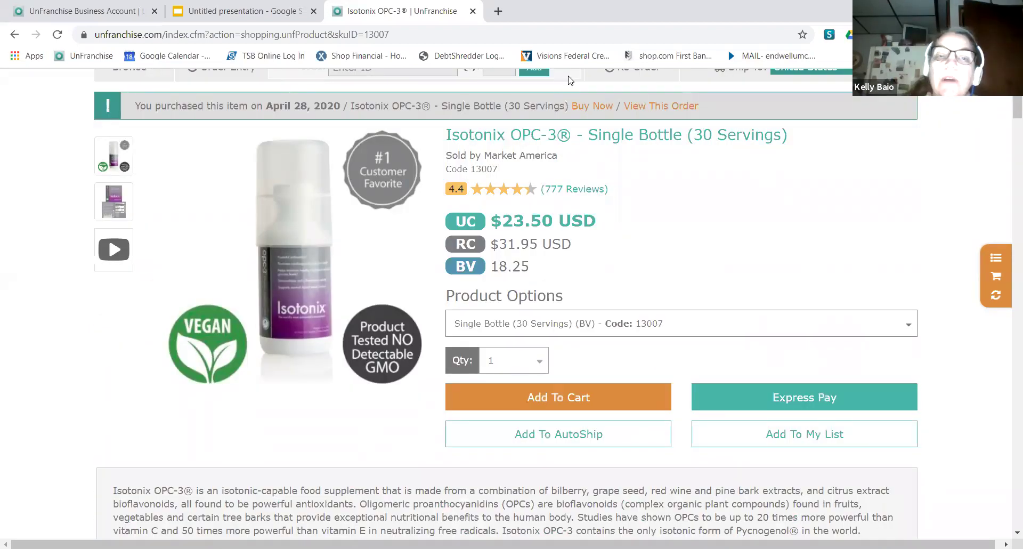
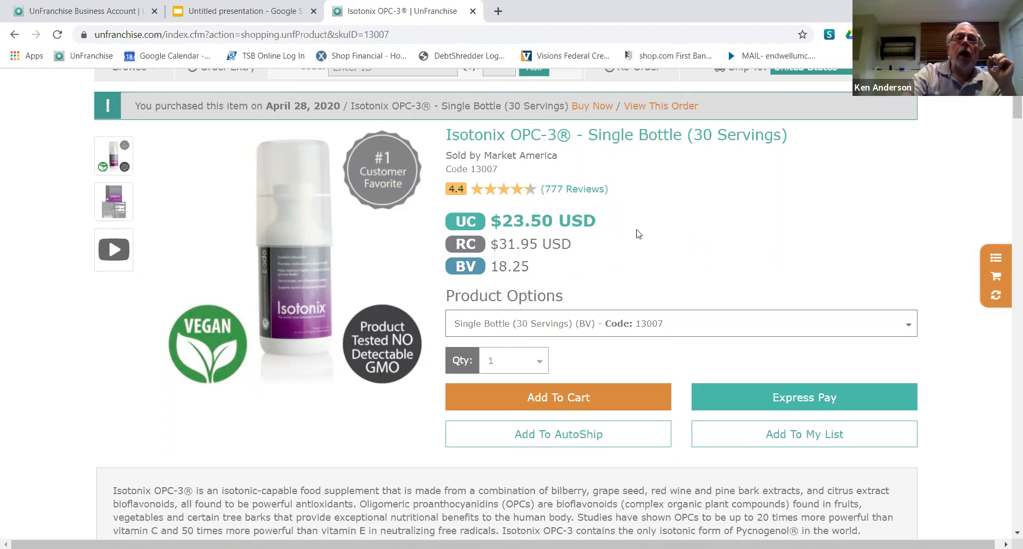
scroll(639, 233, up, 3)
scroll(638, 233, down, 2)
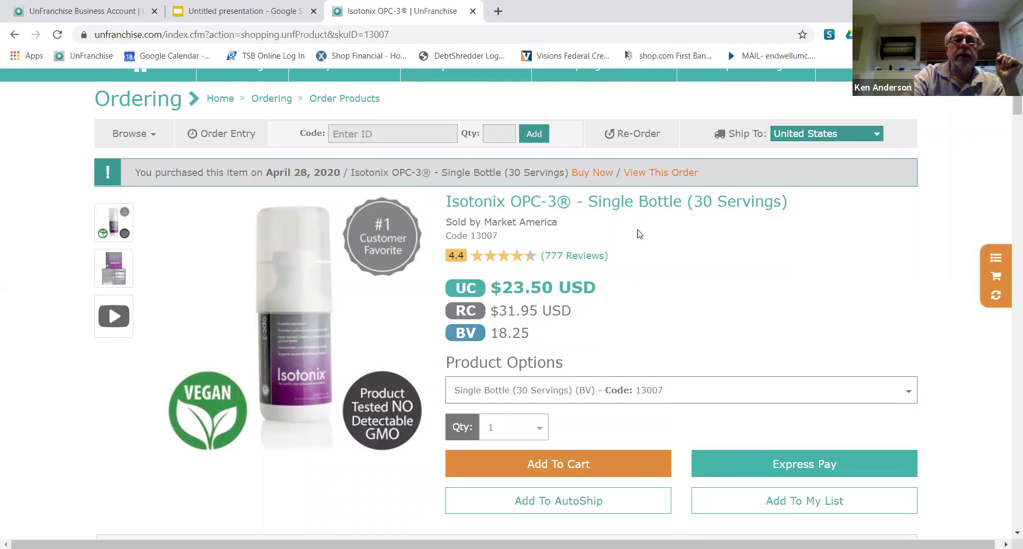
scroll(643, 229, up, 2)
scroll(636, 228, down, 8)
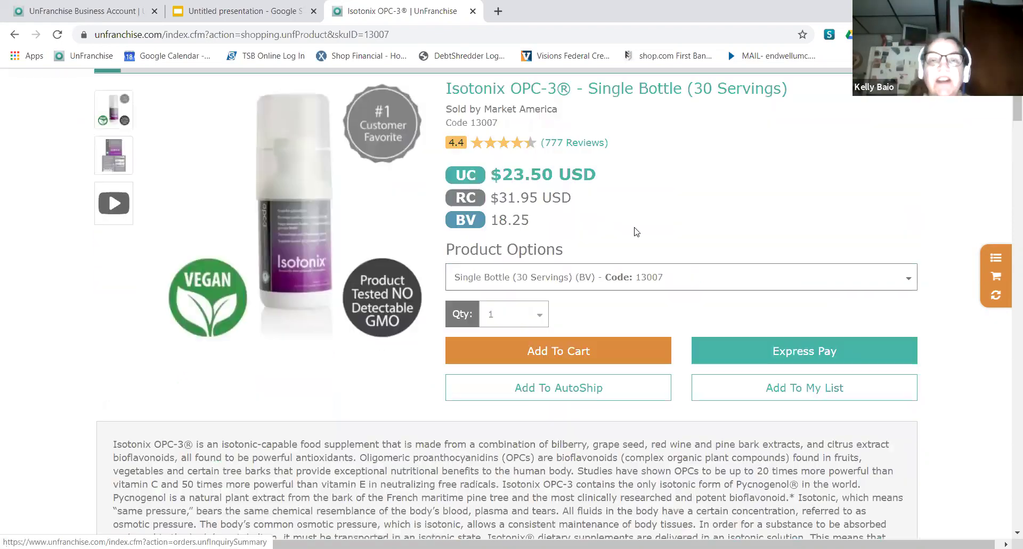
scroll(633, 227, up, 8)
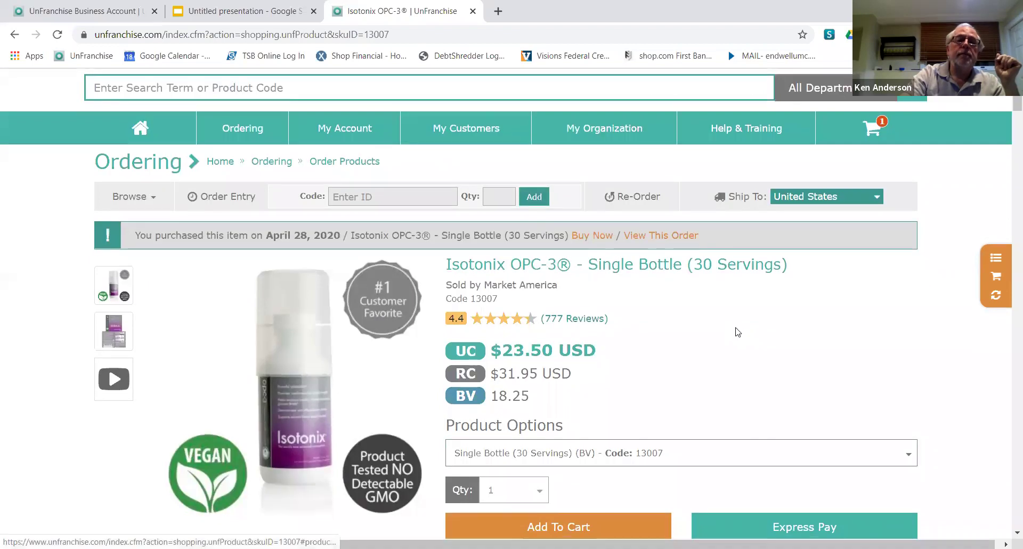
scroll(738, 331, down, 4)
scroll(734, 327, up, 2)
scroll(734, 326, up, 1)
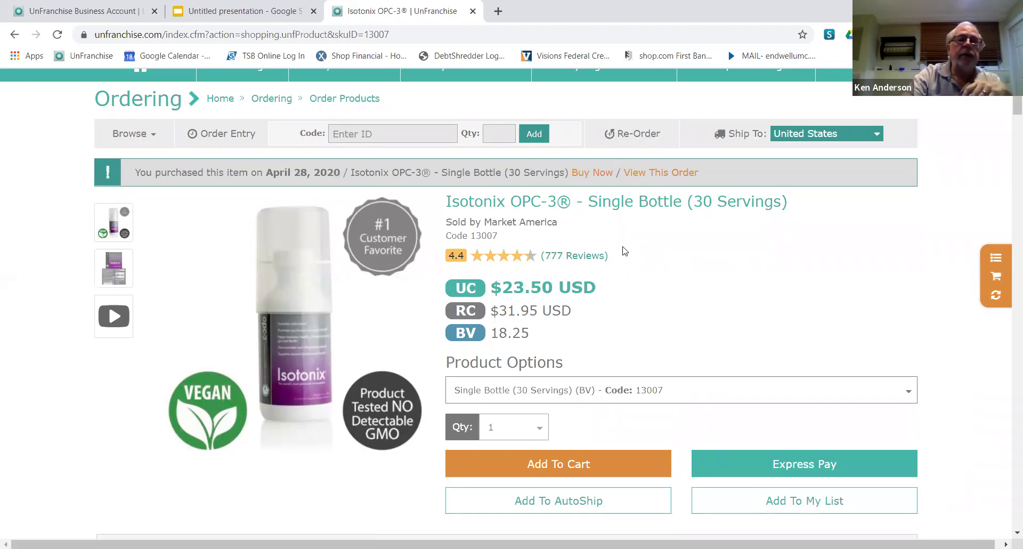
scroll(625, 250, down, 3)
scroll(623, 249, up, 2)
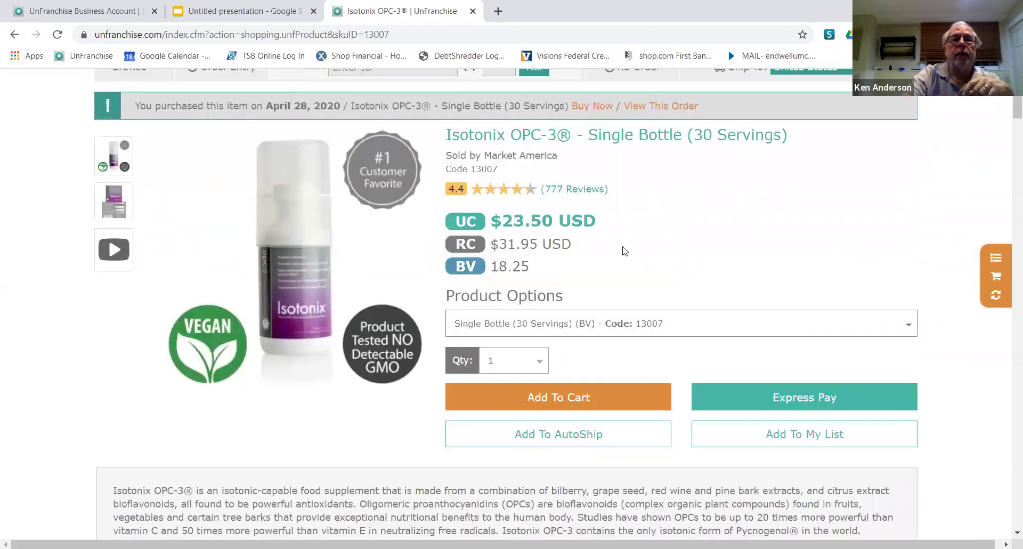
scroll(624, 251, down, 4)
scroll(624, 242, up, 4)
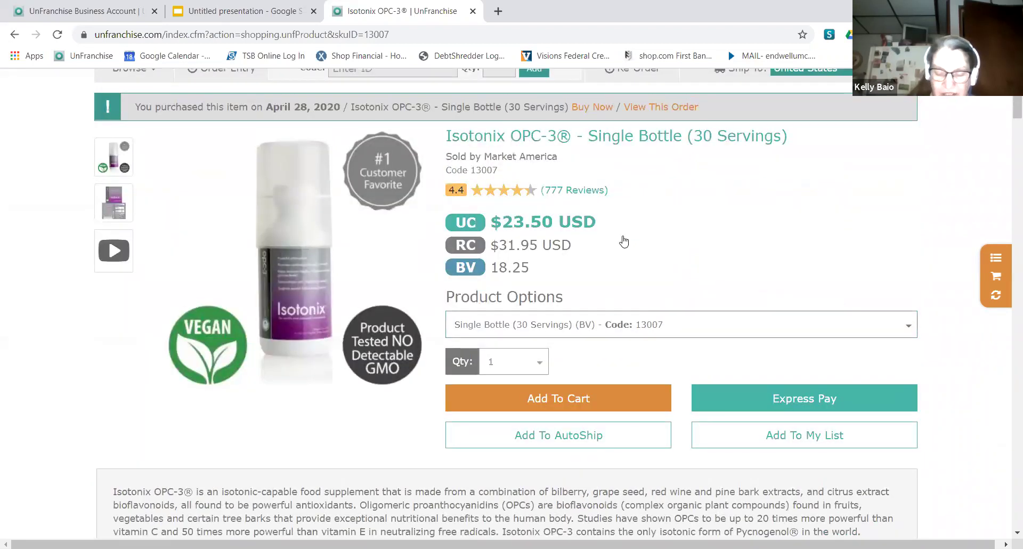
Step: Review the shopping cart's contents and subtotal, and close the cart to return to the product page
scroll(624, 242, up, 3)
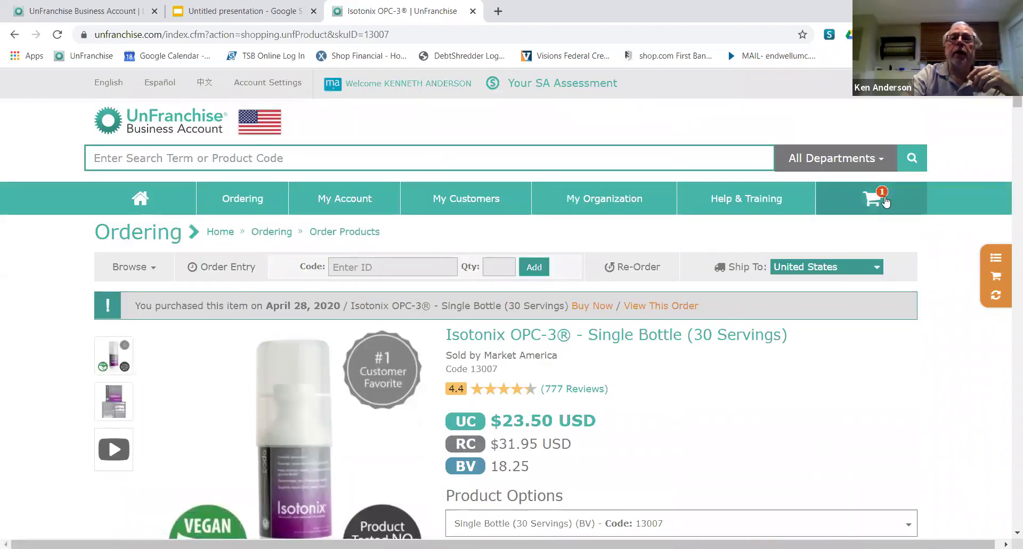
click(996, 277)
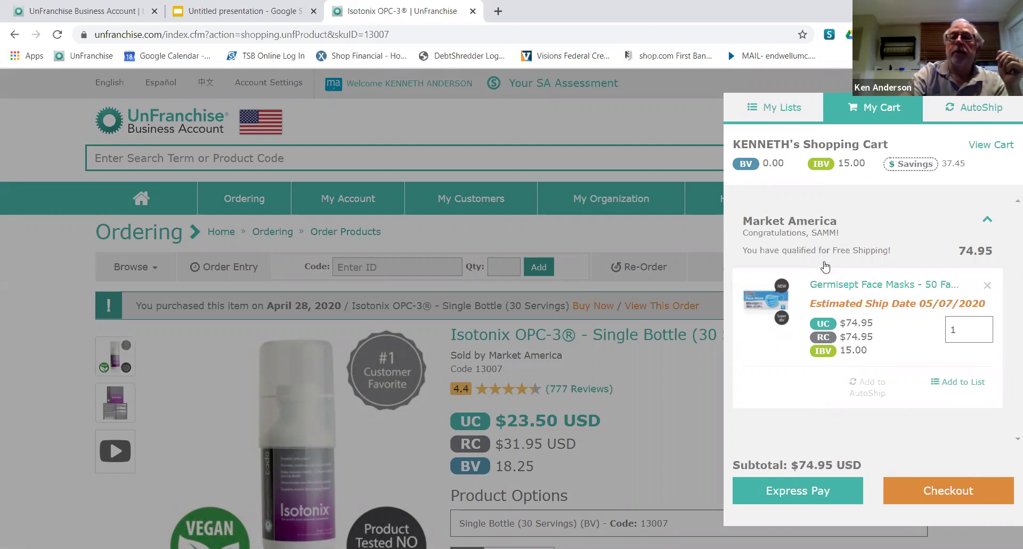
click(643, 115)
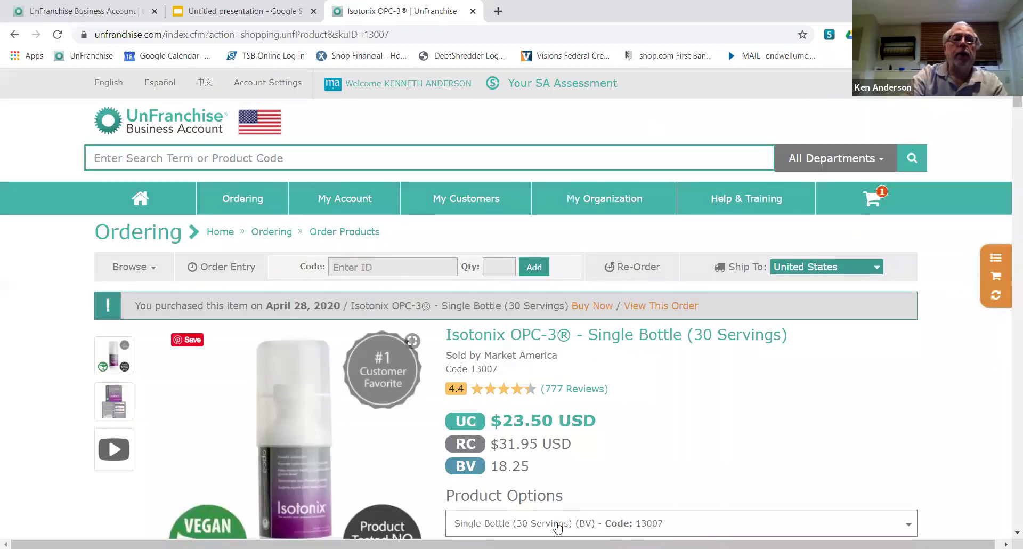
scroll(525, 427, down, 4)
click(521, 408)
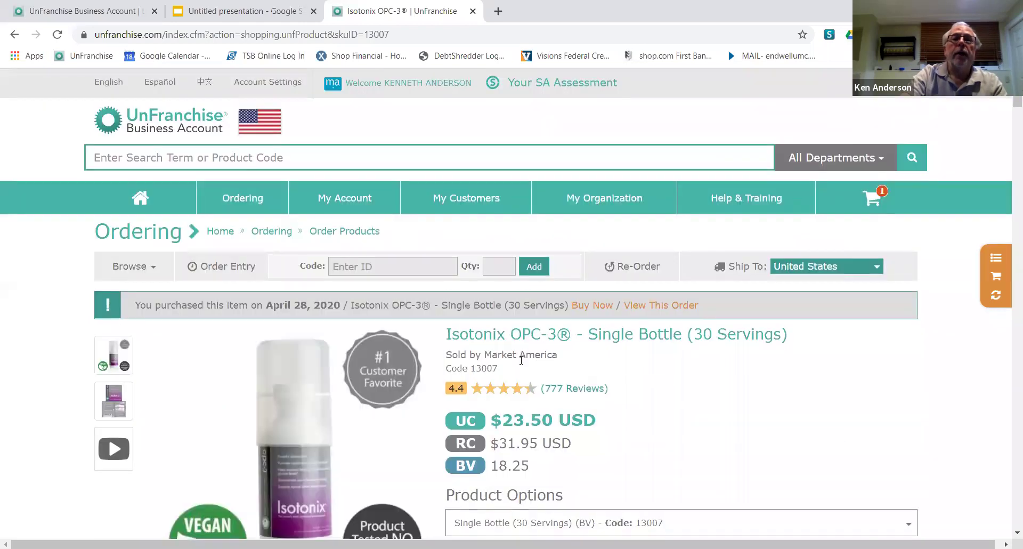
Step: Start checkout from the shopping cart and continue through Shipping & Billing Info to BV/IBV Placement, keeping the preselected address options
click(883, 193)
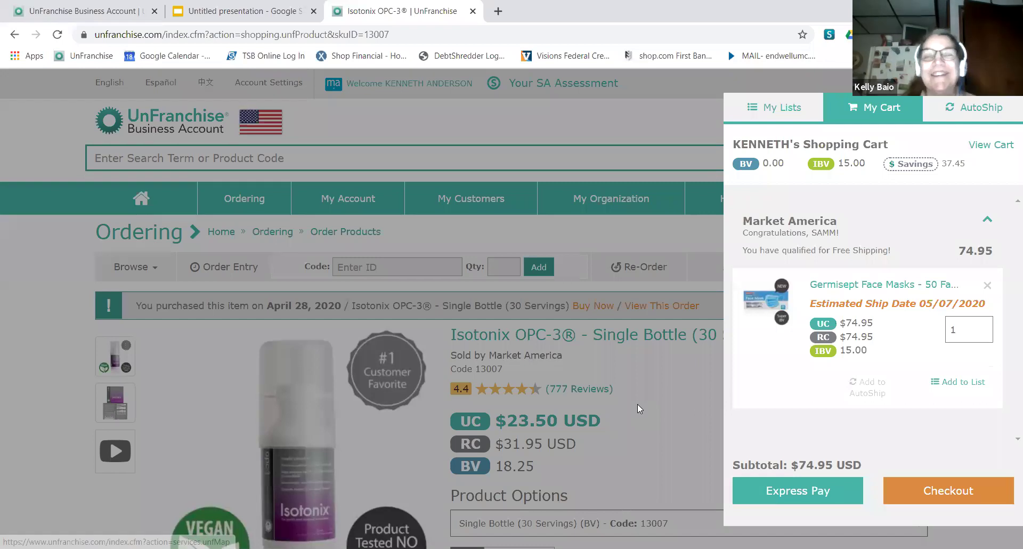
click(926, 490)
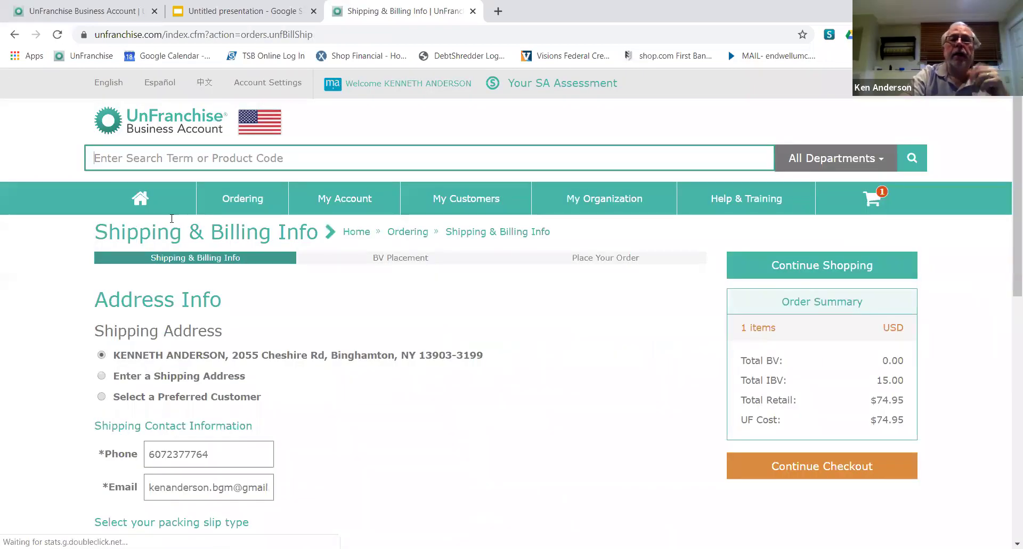
scroll(172, 218, down, 2)
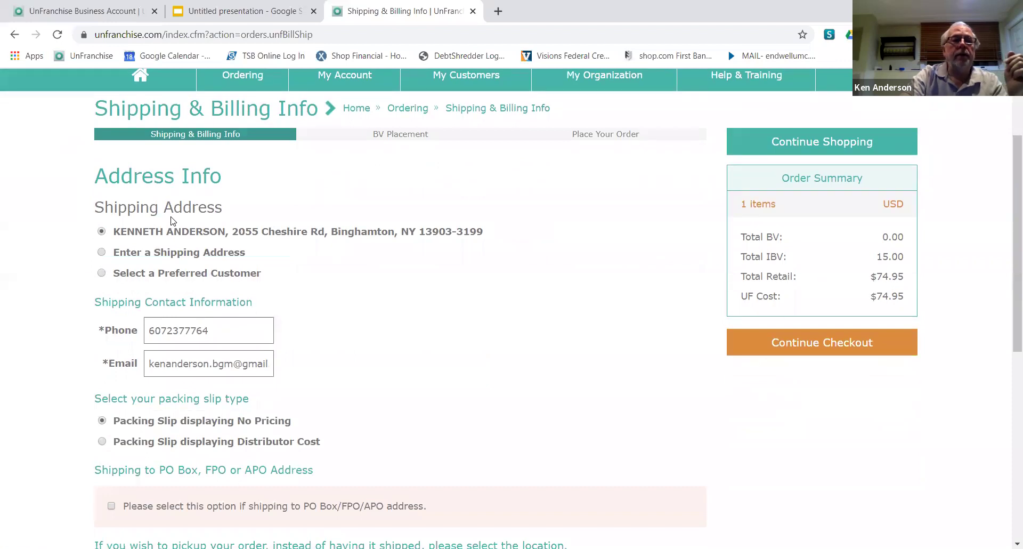
scroll(172, 218, down, 2)
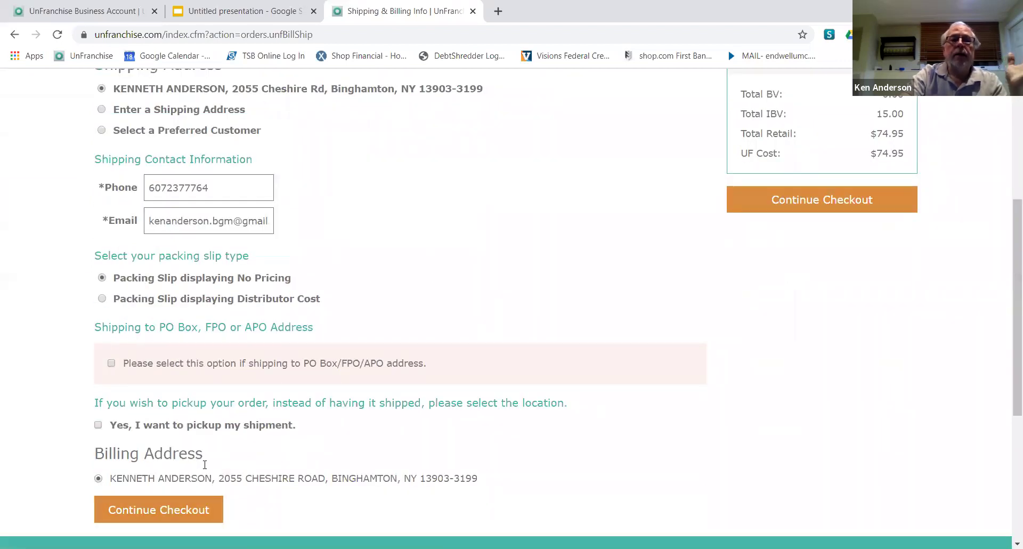
click(763, 202)
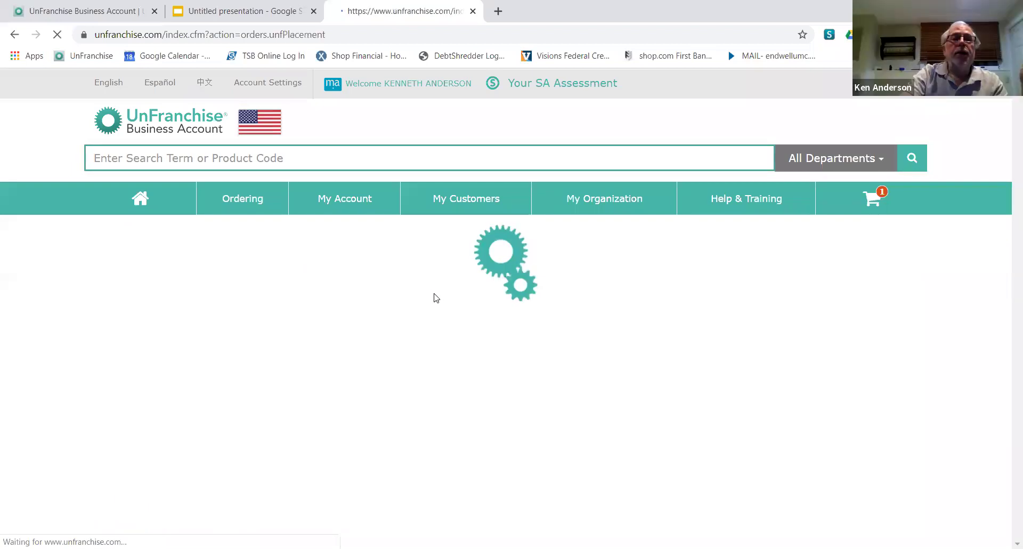
scroll(392, 309, down, 3)
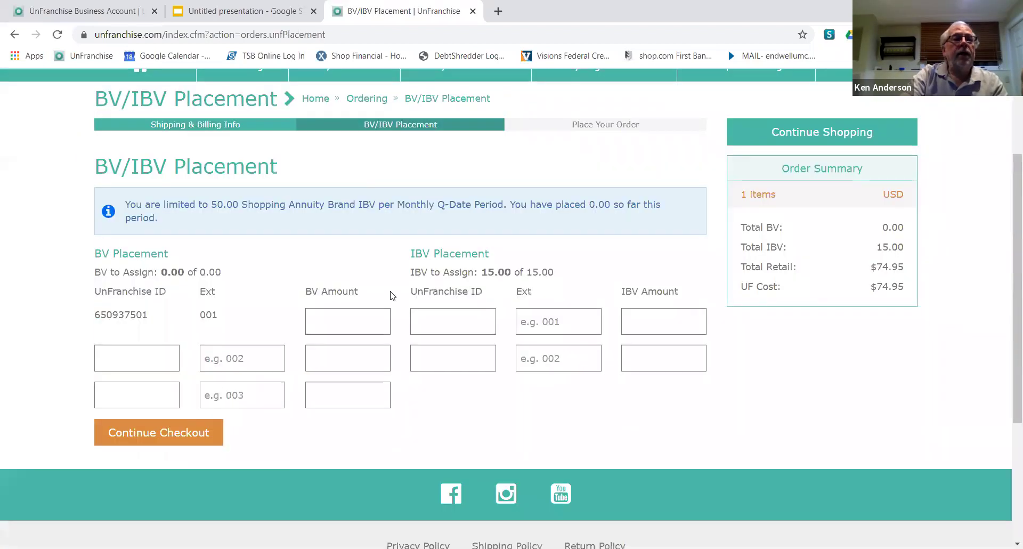
Step: Examine the BV Placement and IBV Placement sections of the checkout form
scroll(350, 283, down, 1)
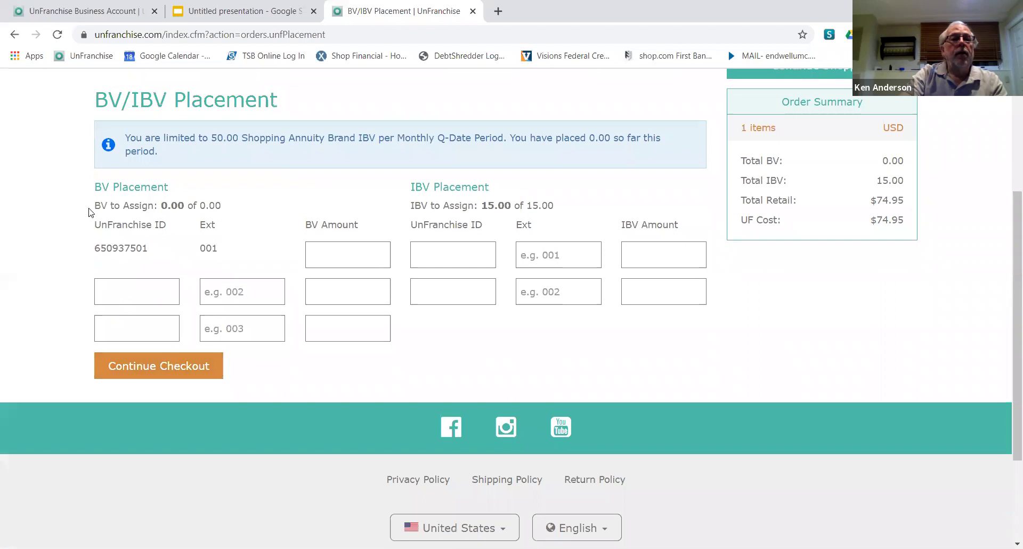
drag(94, 186, 173, 187)
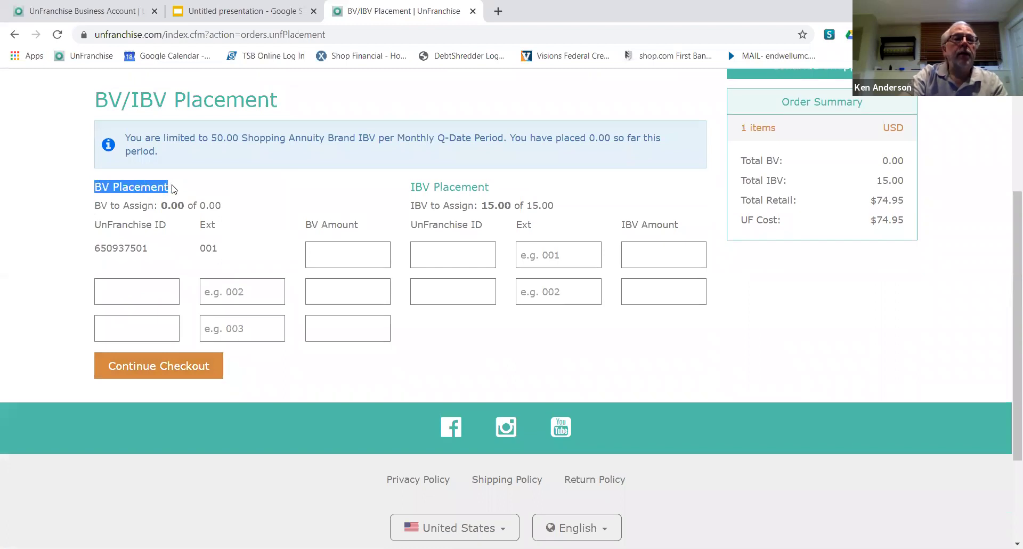
drag(415, 187, 495, 191)
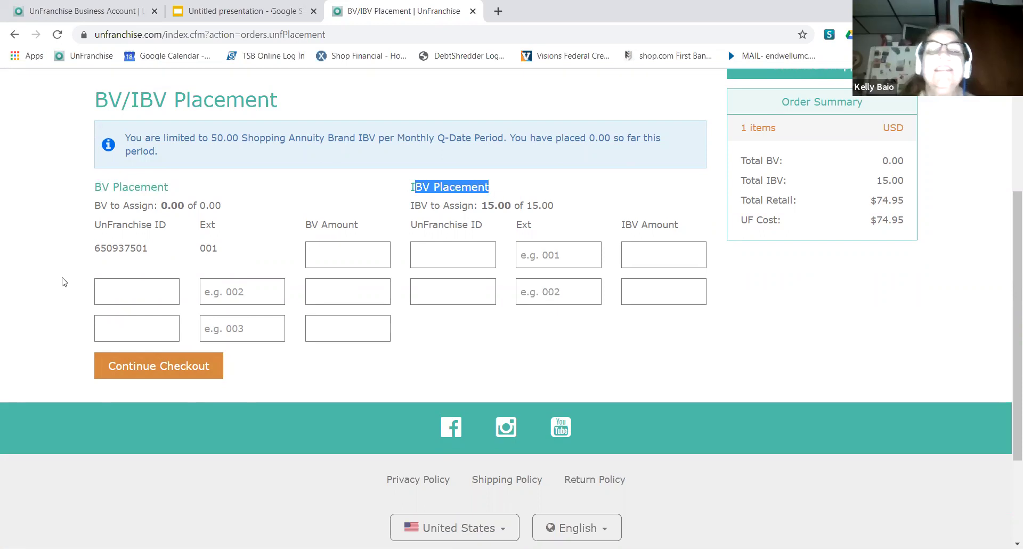
click(125, 241)
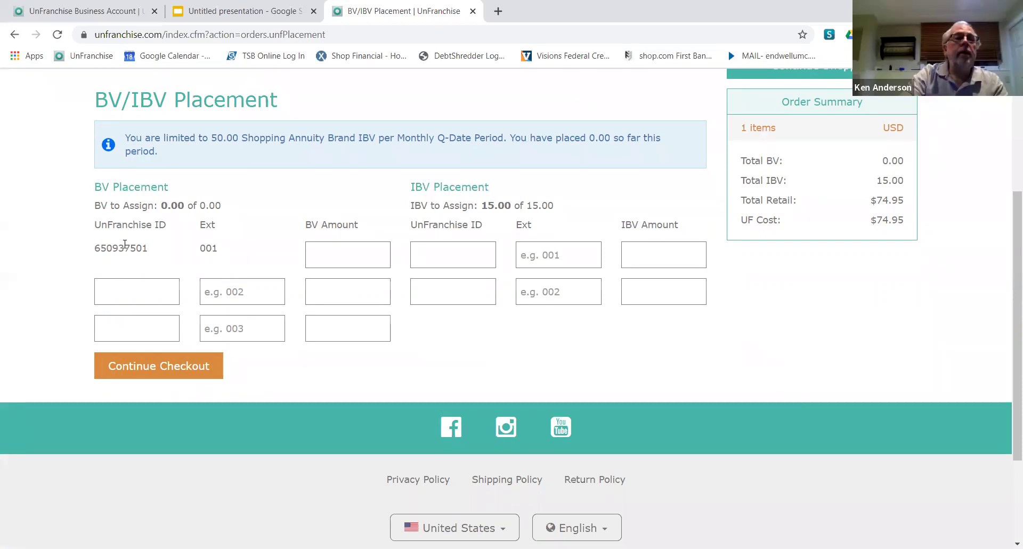
Step: Copy the UnFranchise ID from the first BV Placement row and highlight that row's extension 001
double_click(124, 243)
click(126, 250)
double_click(122, 247)
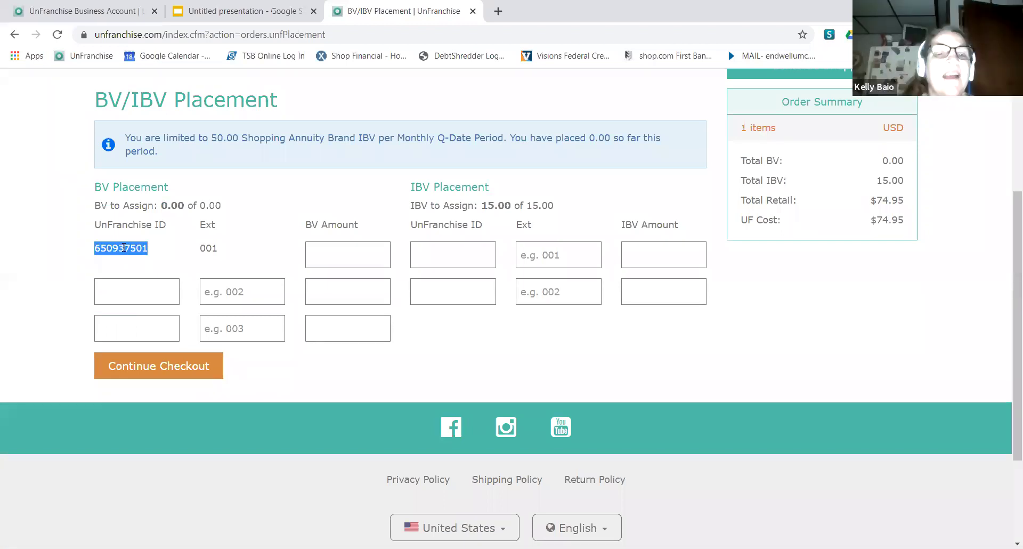
right_click(124, 249)
click(155, 260)
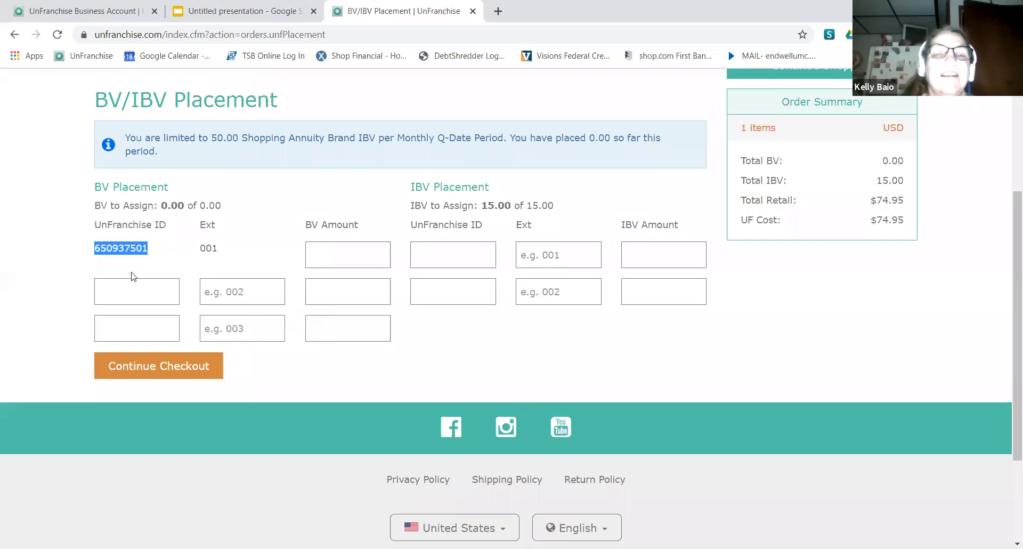
click(213, 248)
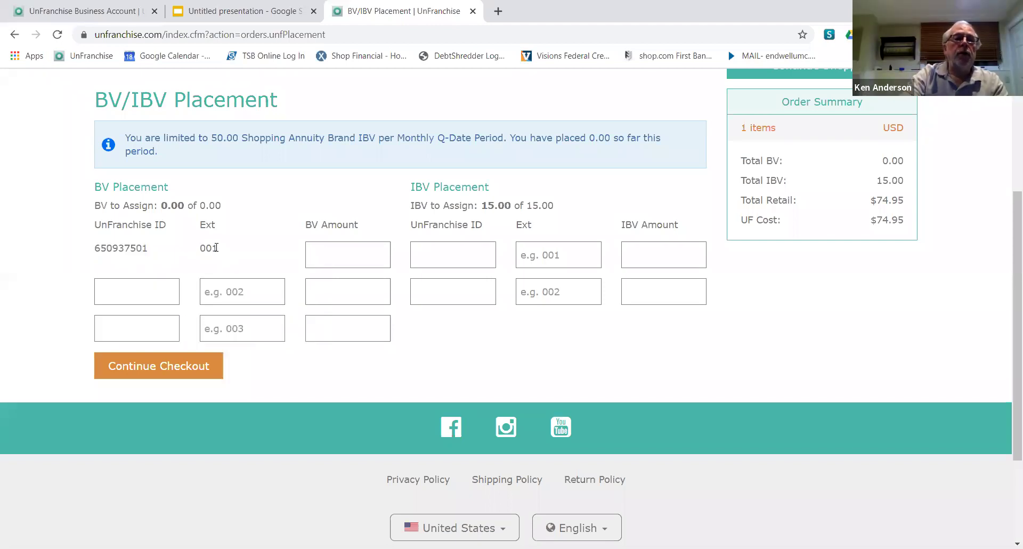
drag(215, 247, 199, 248)
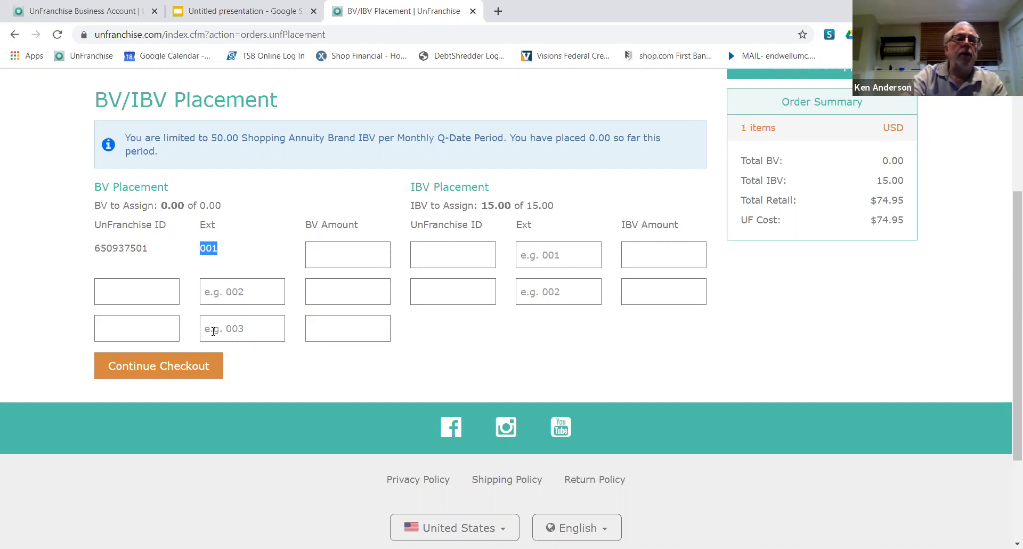
Step: Fill the second BV Placement row with the copied UnFranchise ID, extension 002 and a BV amount of 15
click(133, 290)
right_click(133, 290)
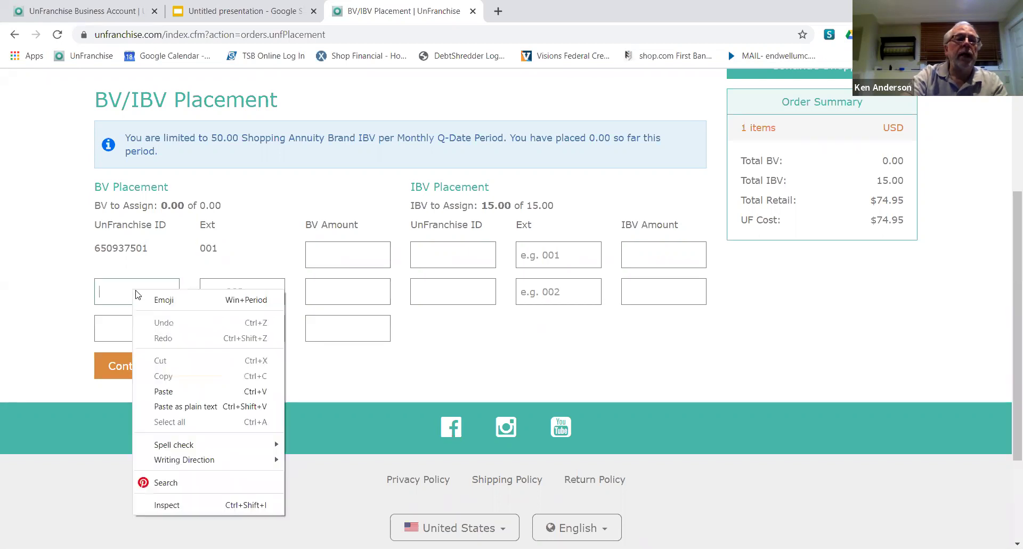
click(172, 394)
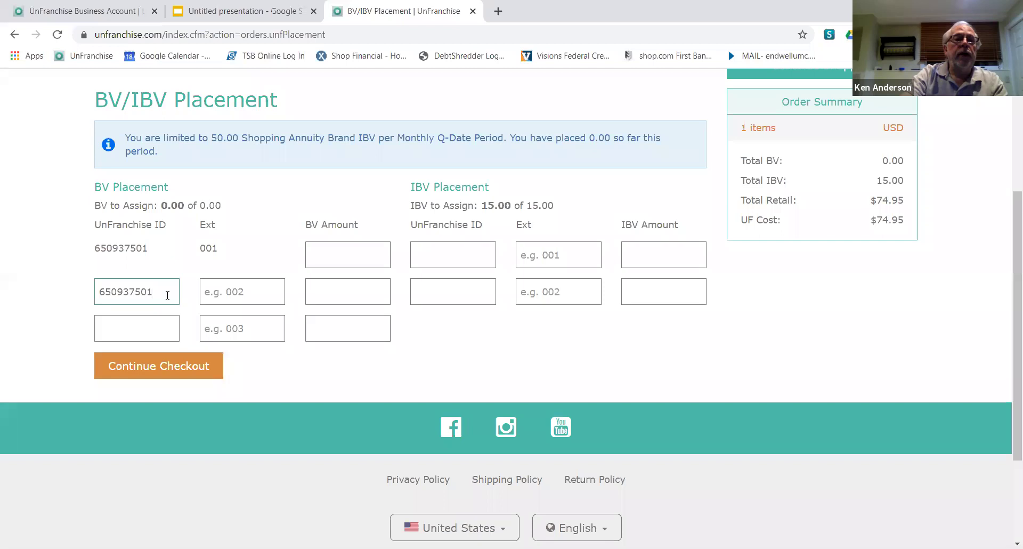
click(236, 296)
text(002)
key(Tab)
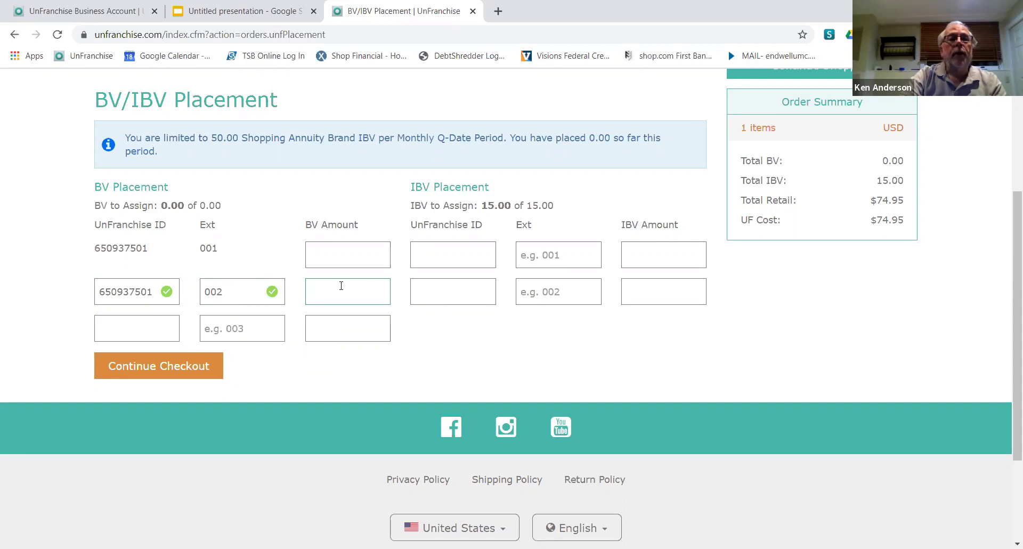
click(355, 296)
text(15)
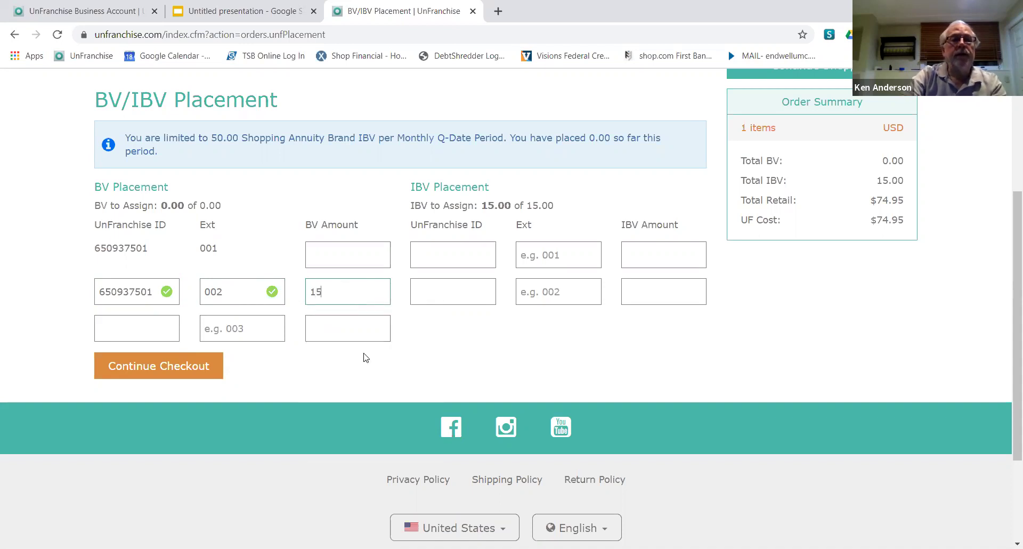
click(368, 364)
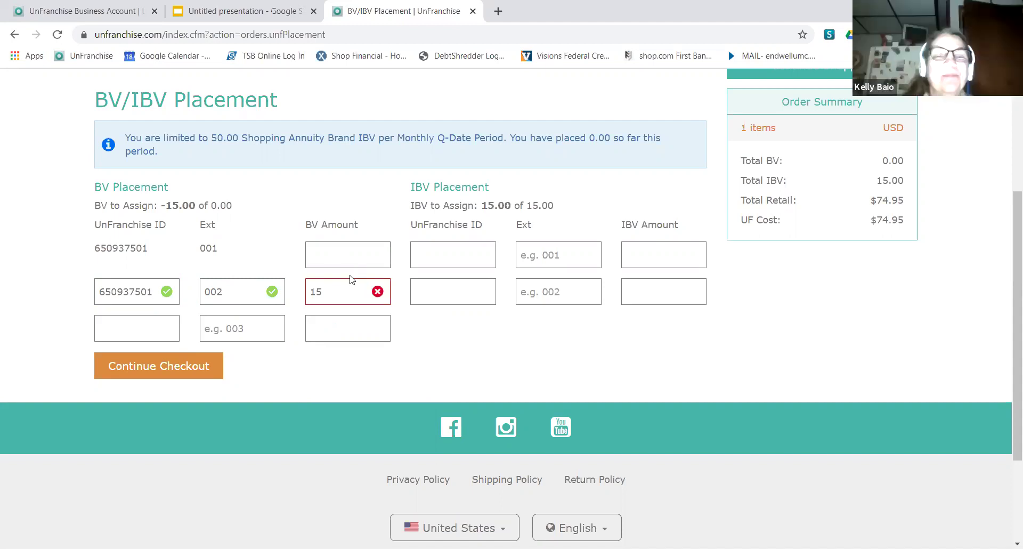
Step: Fill the second IBV Placement row with the copied UnFranchise ID, extension 003 and an IBV amount of 15
click(430, 291)
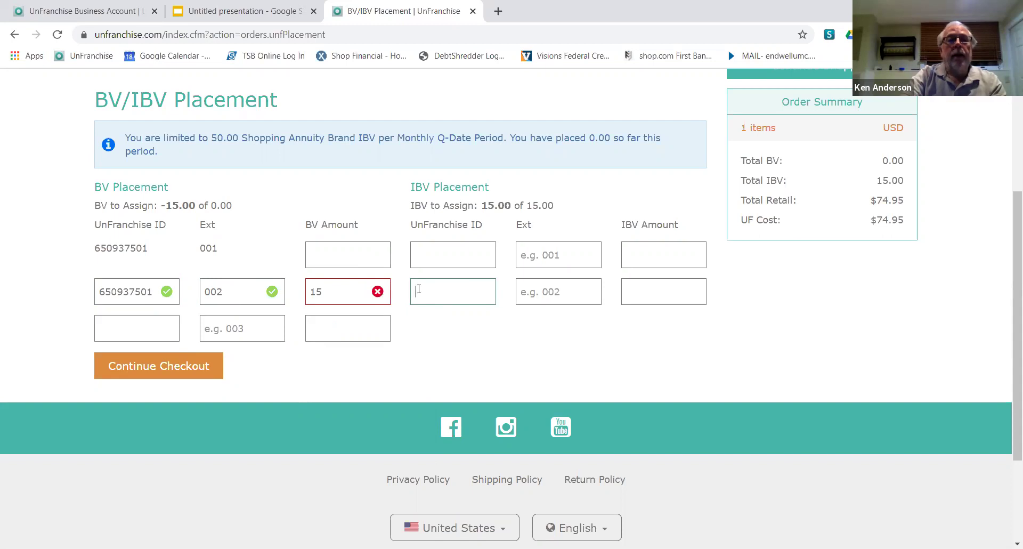
key(ctrl+v)
click(557, 291)
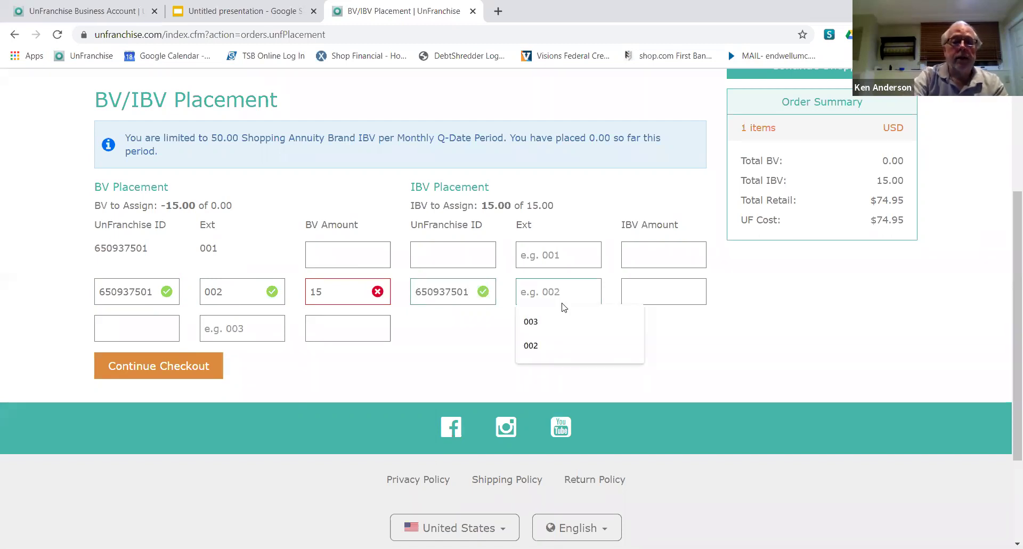
text(003)
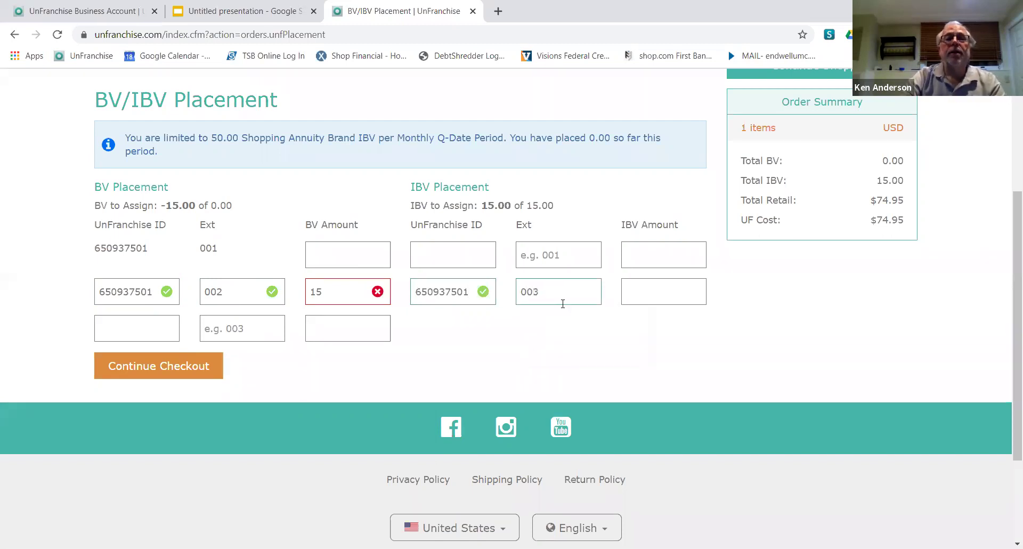
key(Tab)
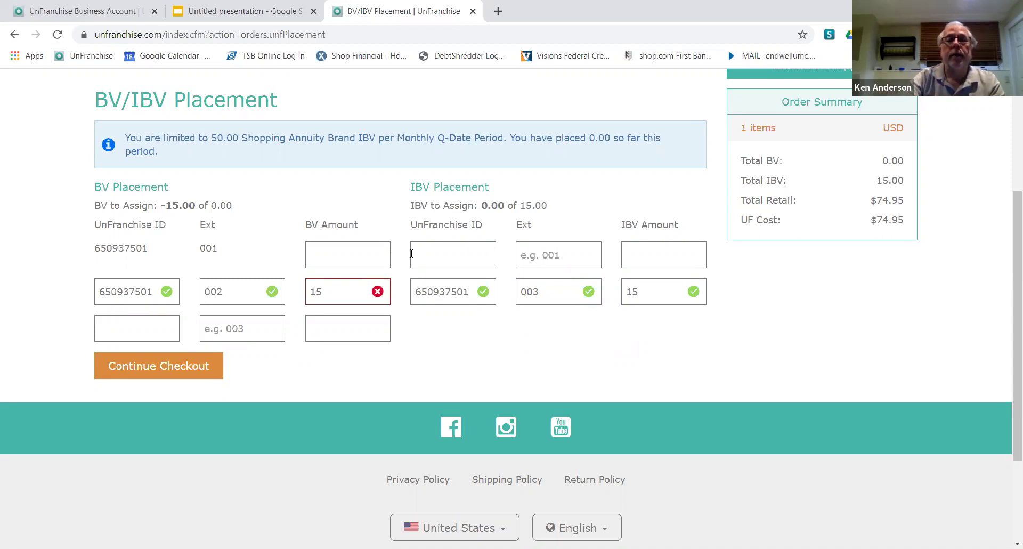
Step: Look up product suggestions for "colla" in the site search and dismiss the suggestions
scroll(368, 341, up, 4)
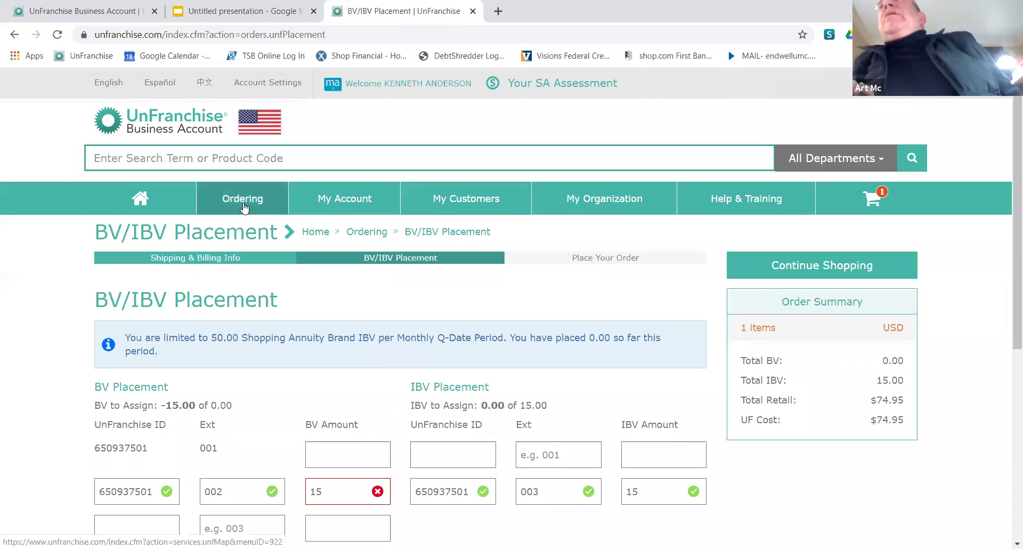
mouse_move(242, 207)
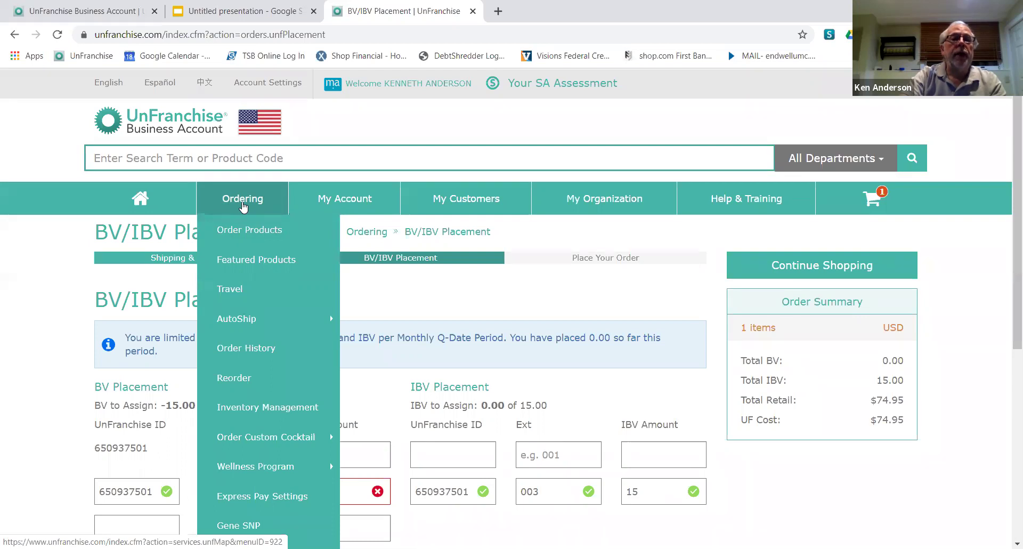
click(251, 158)
text(coll)
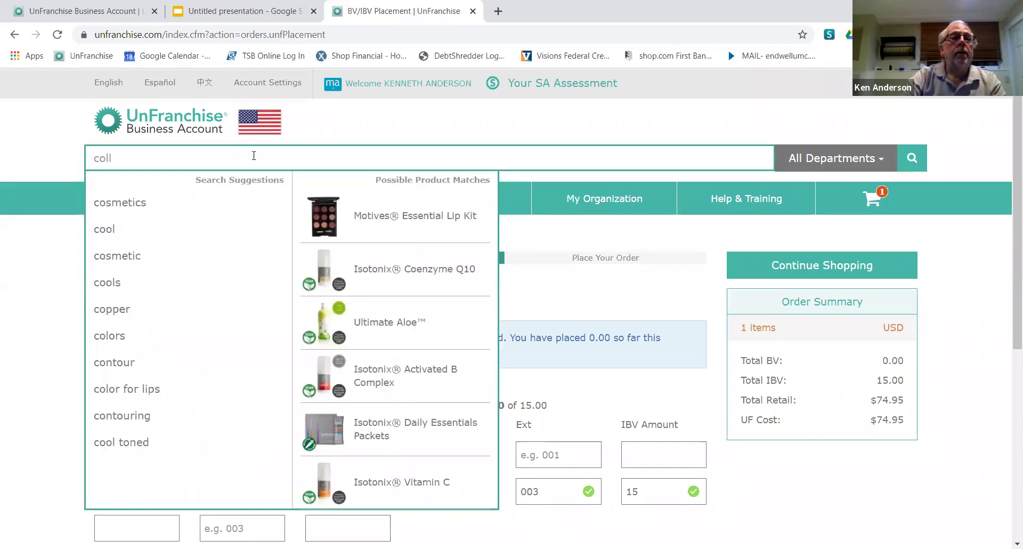
text(a)
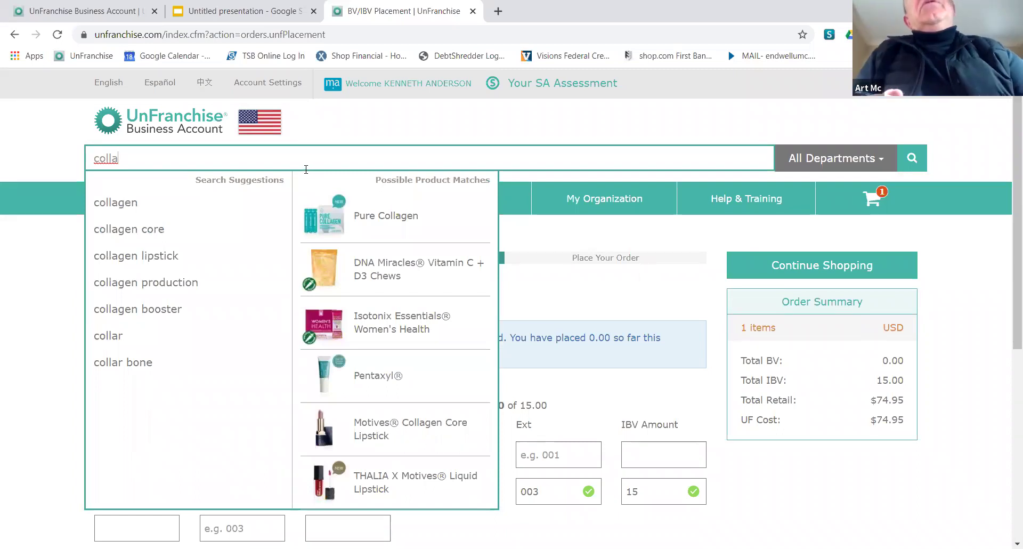
click(381, 137)
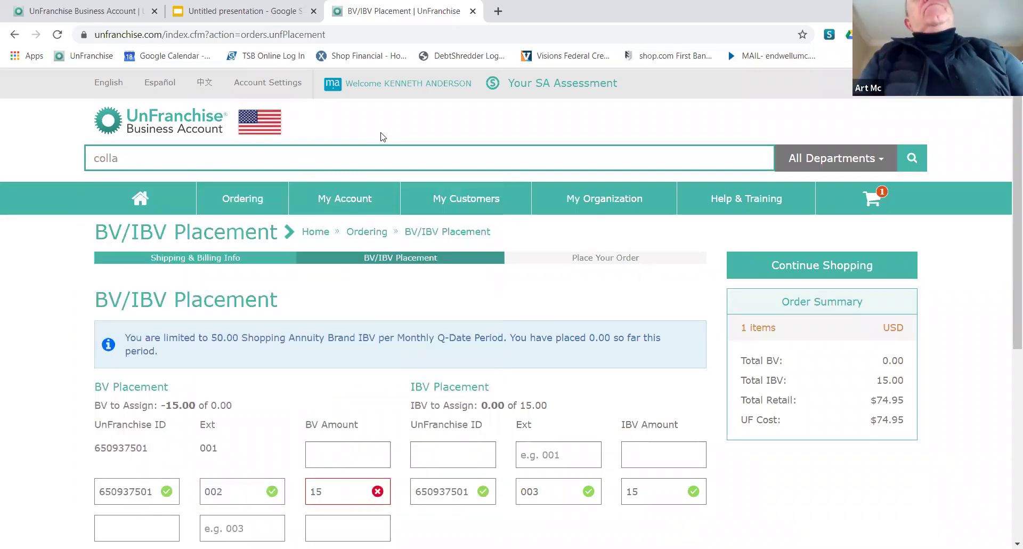
Step: Look through the BV/IBV Management options under My Account, including Manual BV/IBV Placement, and return to the placement form
scroll(254, 101, down, 1)
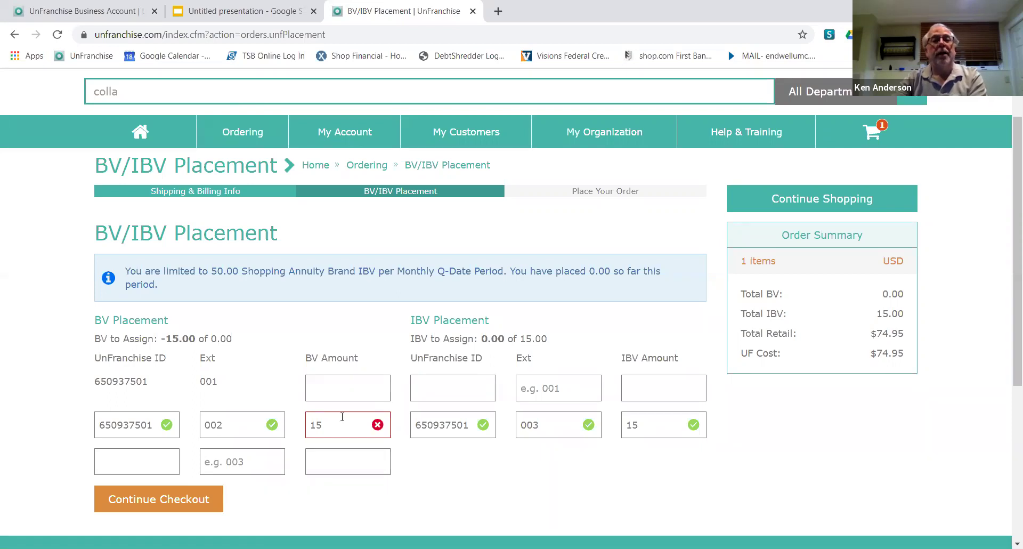
double_click(308, 424)
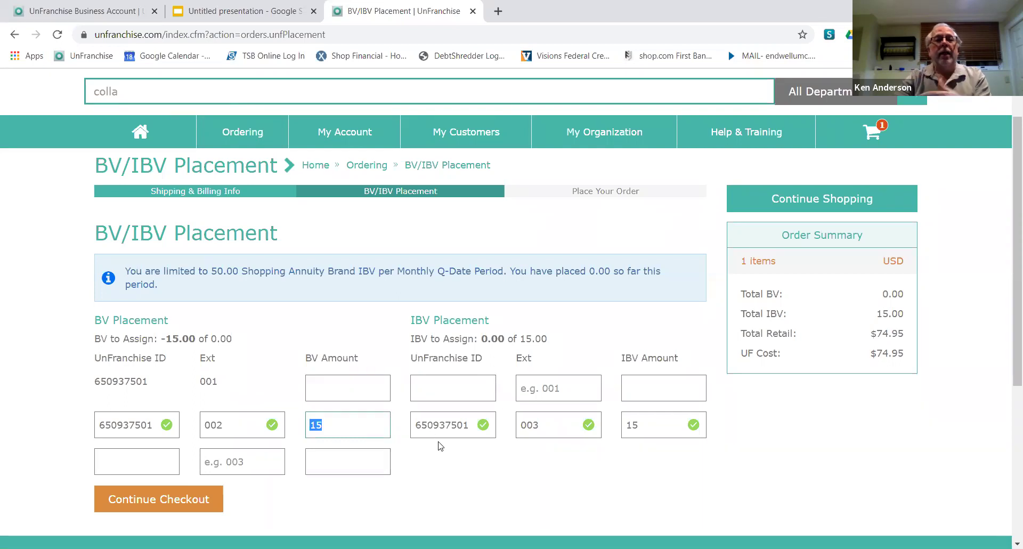
mouse_move(344, 132)
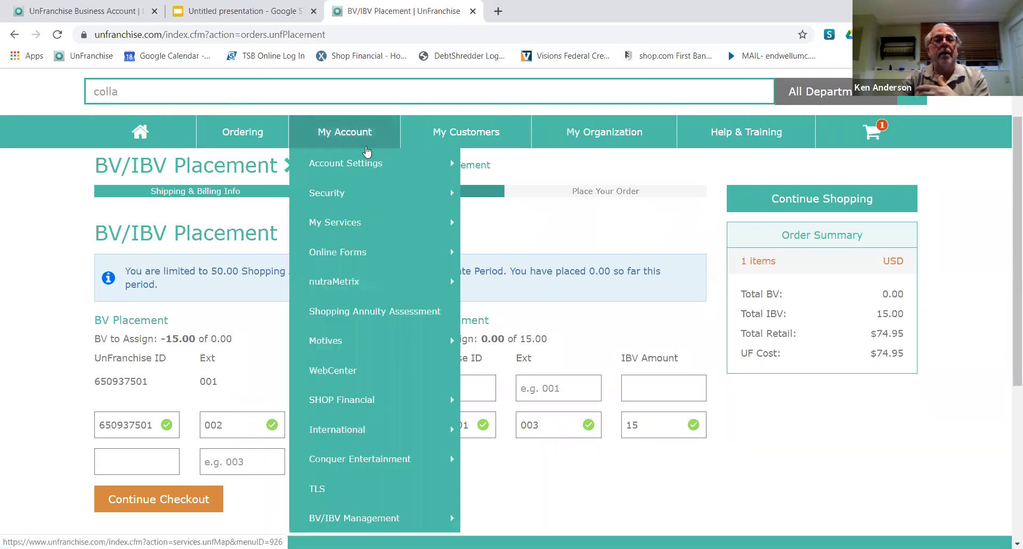
scroll(352, 178, down, 3)
scroll(345, 193, up, 2)
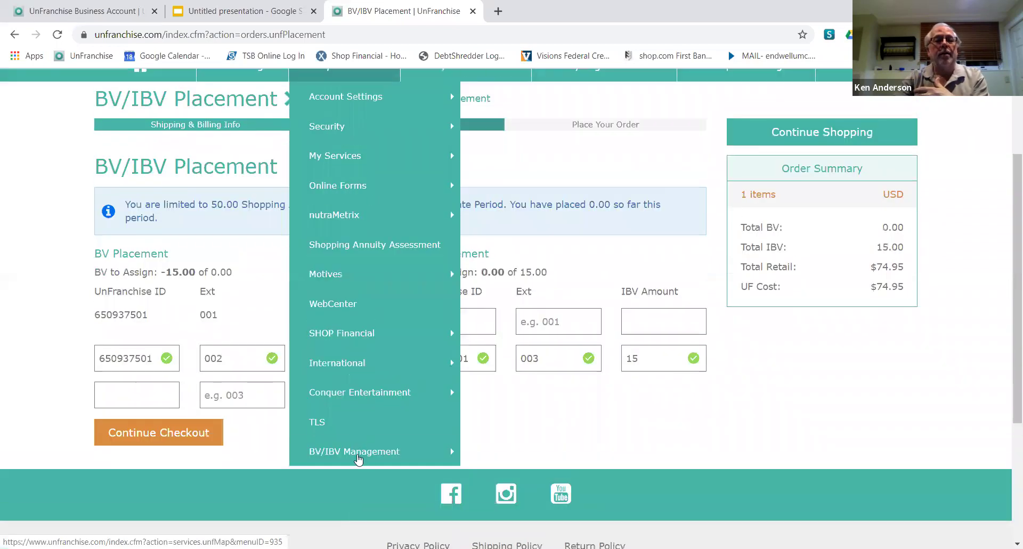
mouse_move(372, 455)
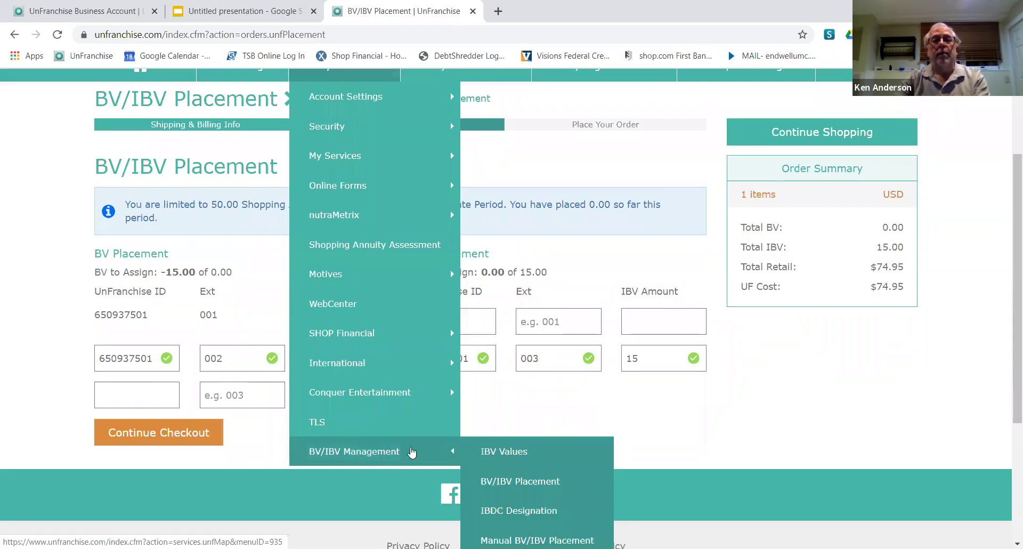
scroll(411, 453, down, 2)
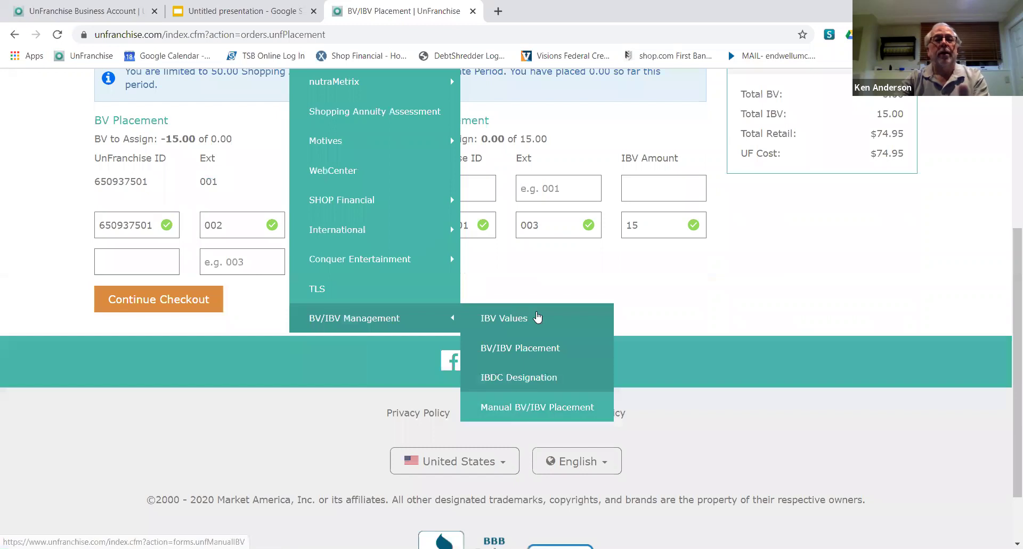
click(536, 271)
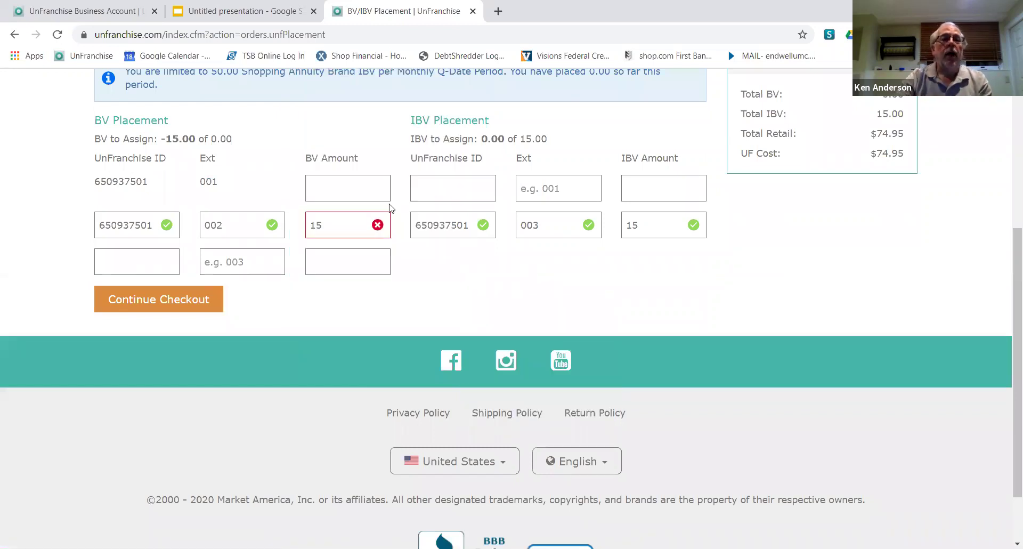
Step: Highlight the first BV Placement row's UnFranchise ID and extension, and the second row's BV amount
scroll(245, 152, up, 2)
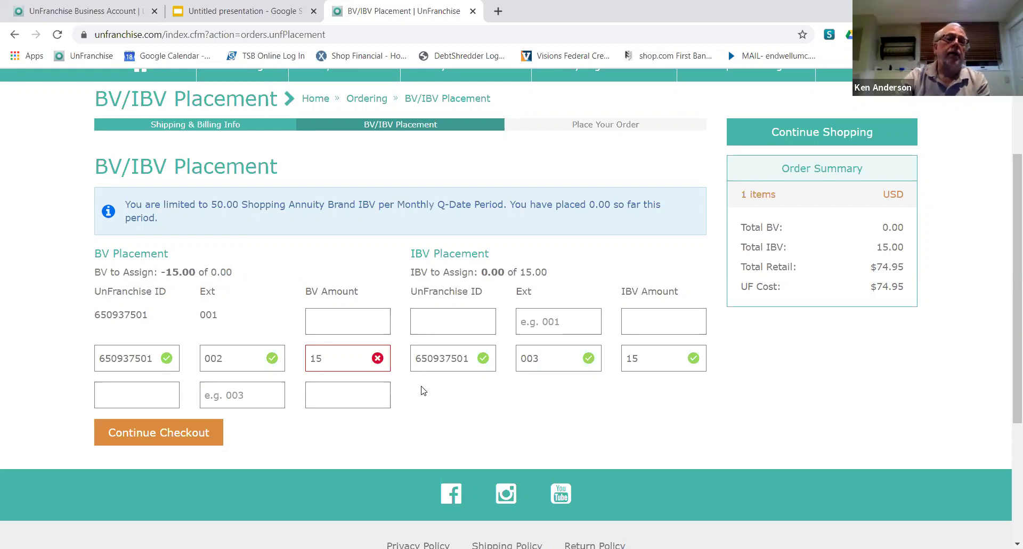
double_click(129, 313)
drag(129, 314, 218, 315)
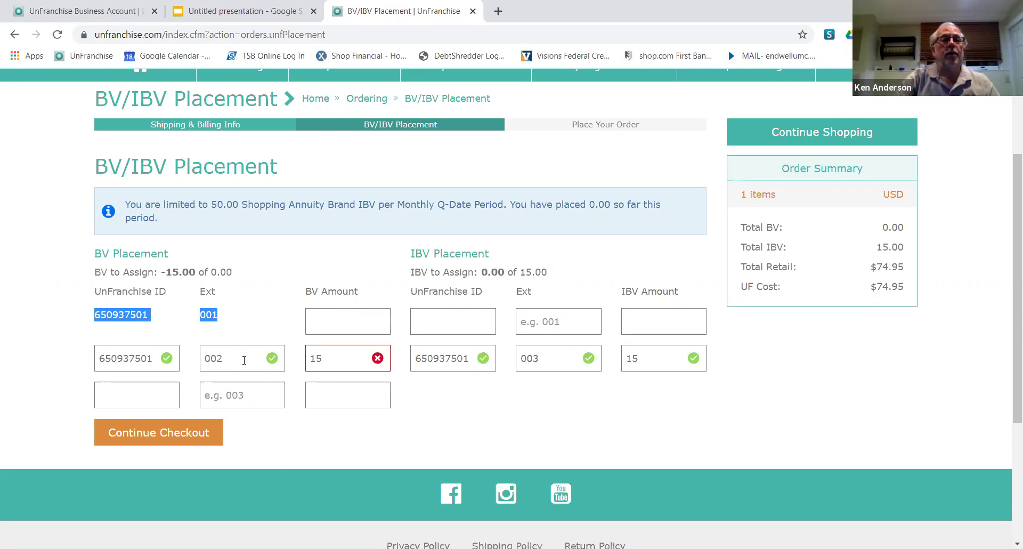
click(314, 358)
drag(318, 358, 293, 360)
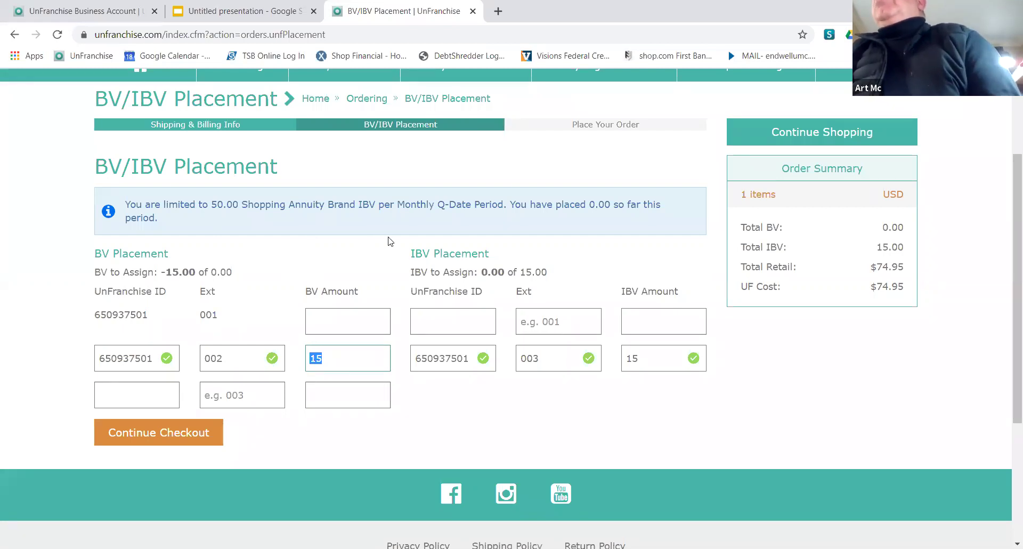
Step: Open the BV/IBV Placement page from the BV/IBV Management options under My Account
scroll(124, 95, up, 3)
scroll(96, 117, down, 1)
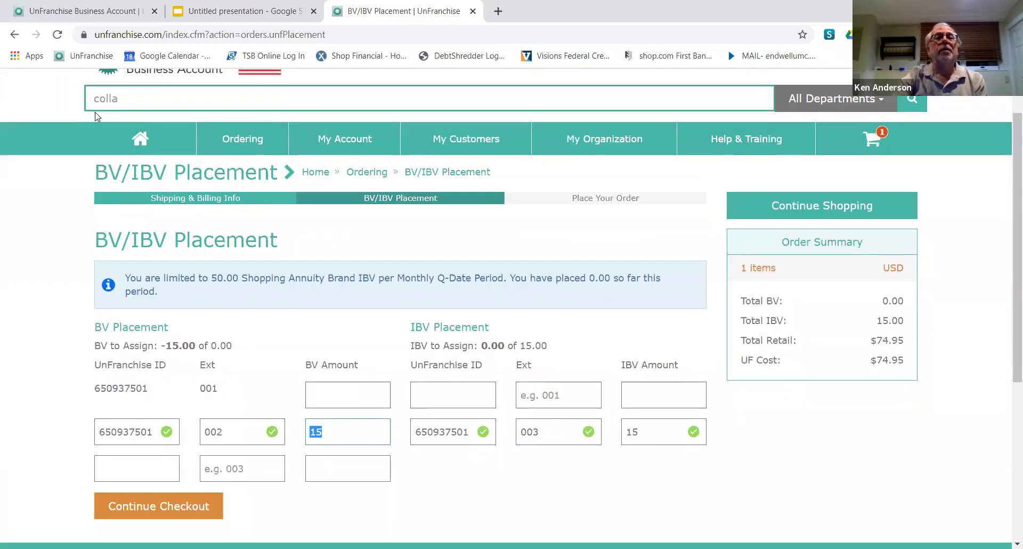
scroll(92, 112, down, 2)
scroll(92, 110, up, 2)
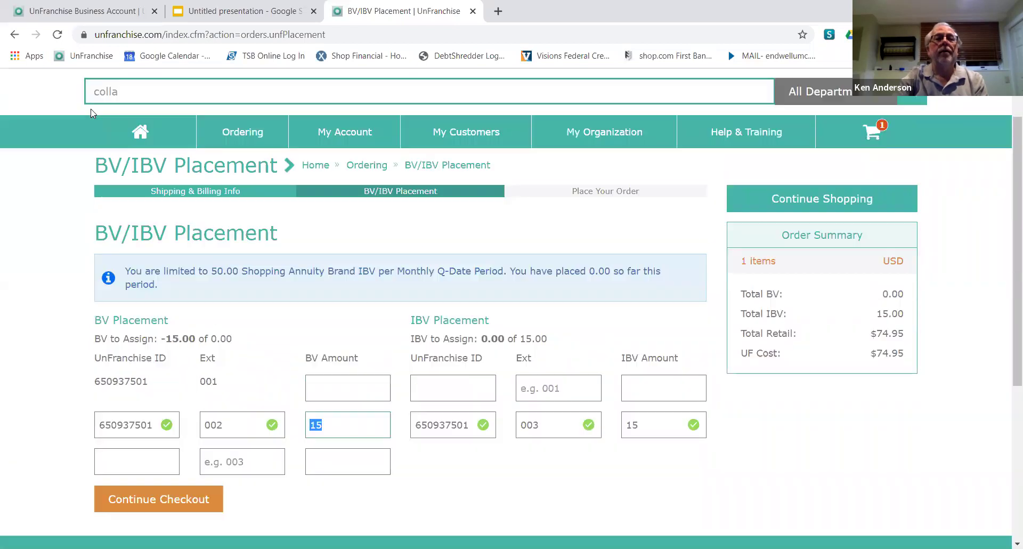
click(338, 137)
scroll(384, 286, down, 3)
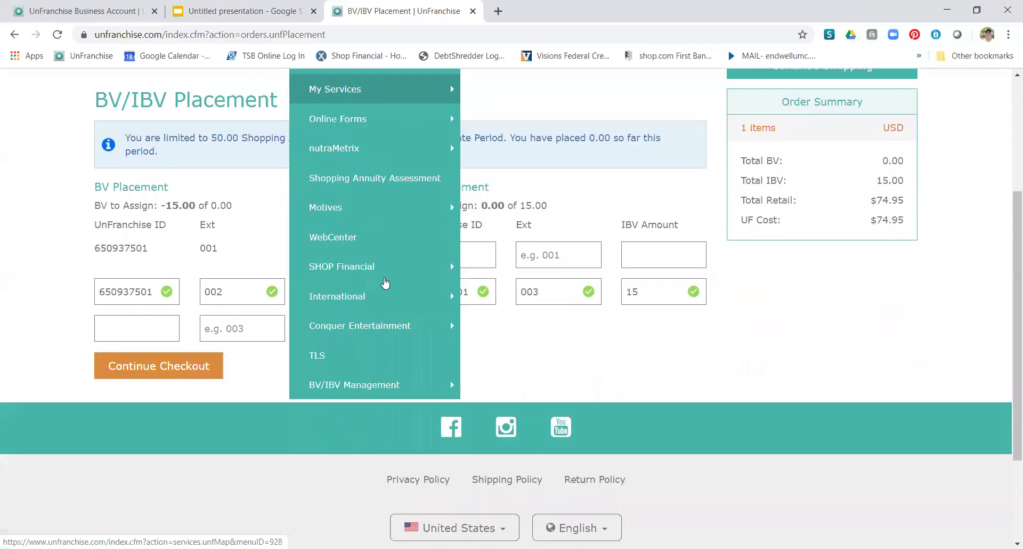
mouse_move(383, 395)
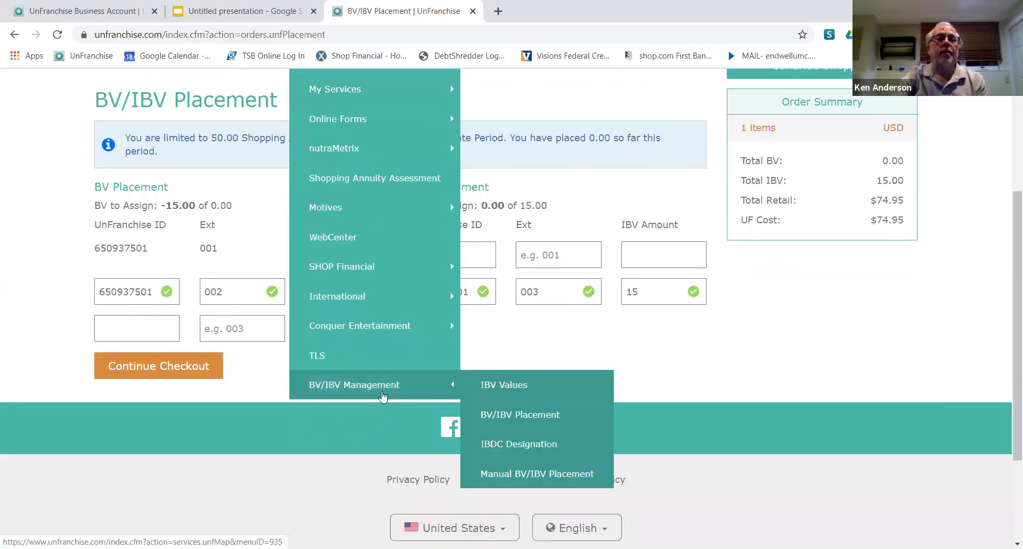
click(498, 421)
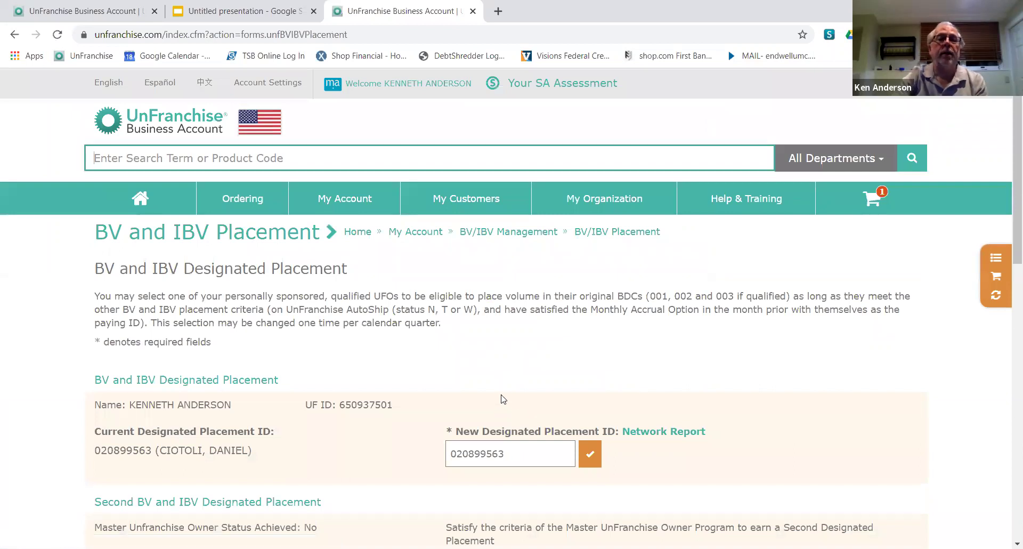
Step: Review the BV and IBV Designated Placement section and the BV and IBV Autoplacement settings
scroll(500, 400, down, 4)
scroll(499, 401, up, 1)
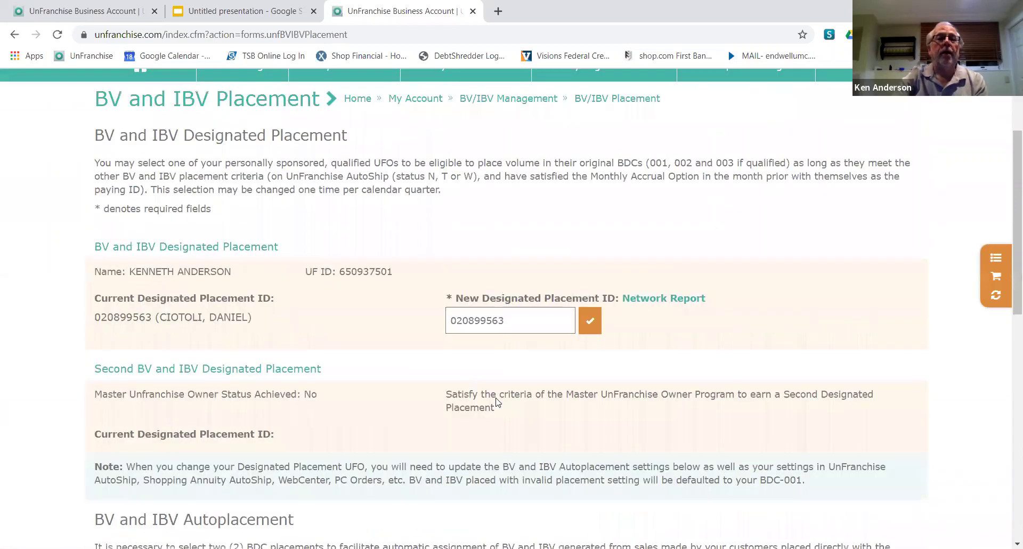
scroll(498, 402, down, 6)
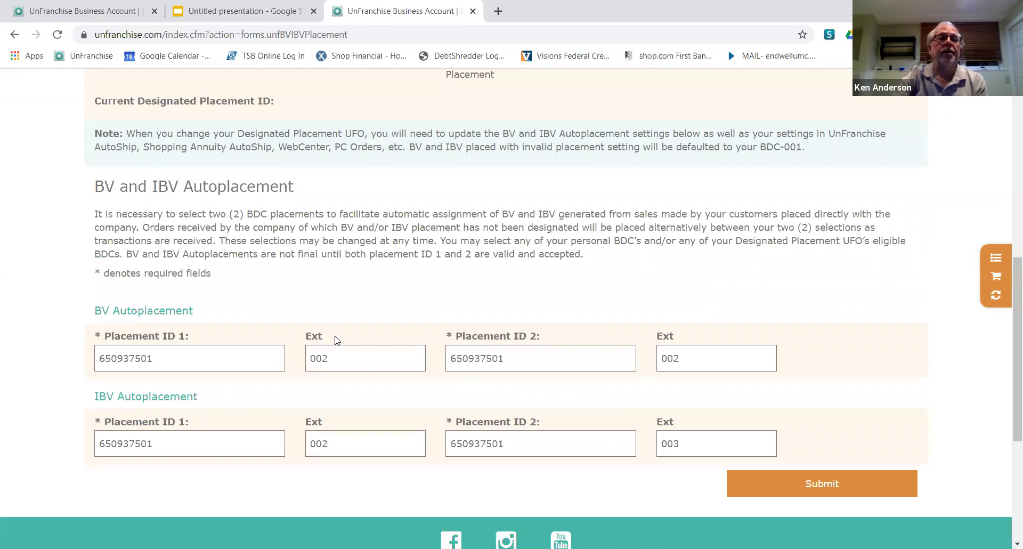
scroll(320, 362, up, 10)
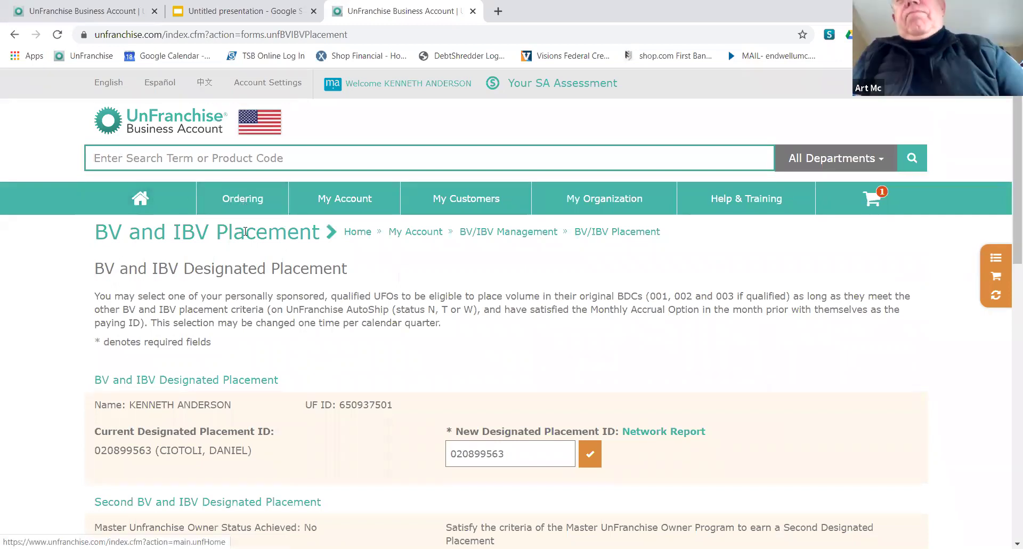
Step: Open Inventory Management under Ordering and look through the list of products awaiting assignment
click(247, 209)
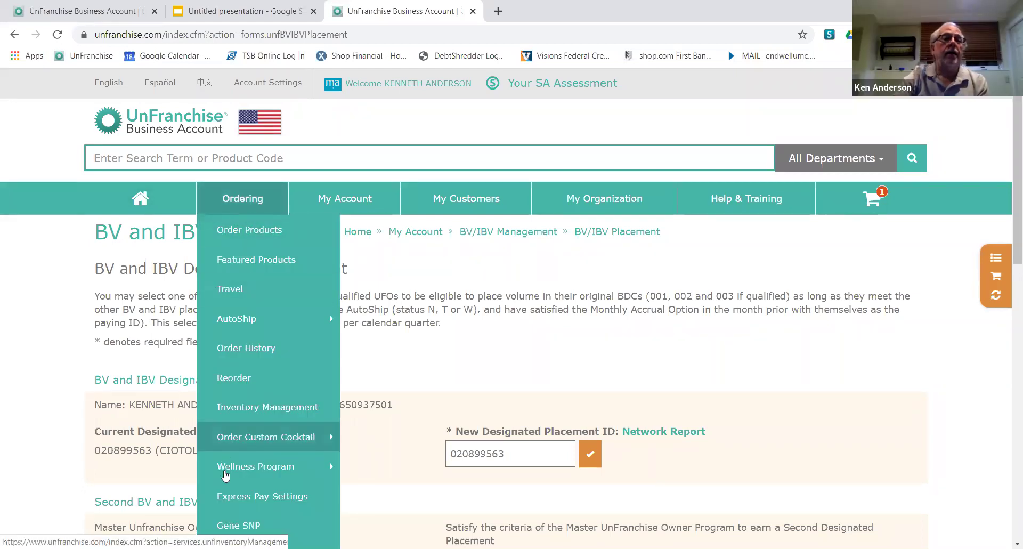
click(238, 408)
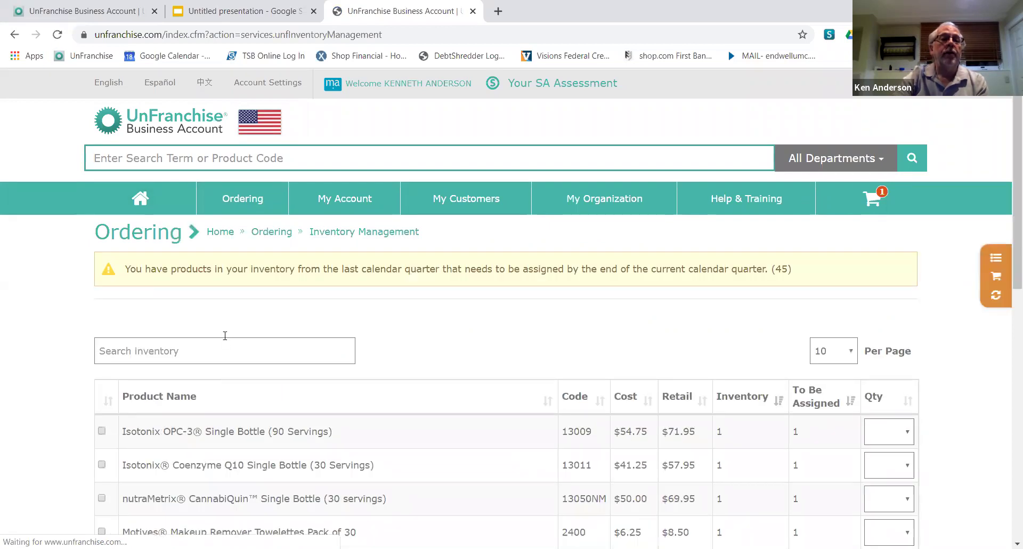
scroll(222, 341, down, 4)
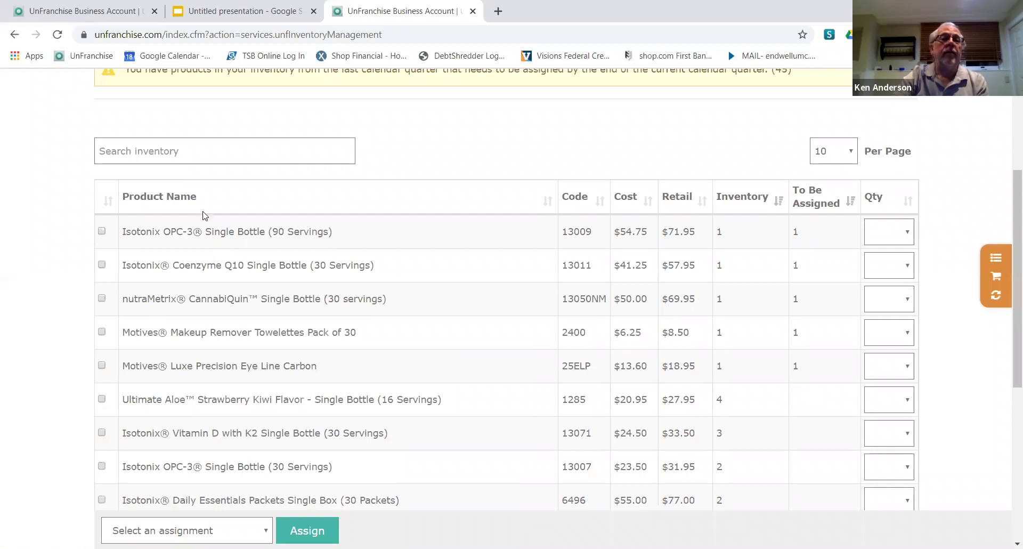
scroll(234, 322, up, 3)
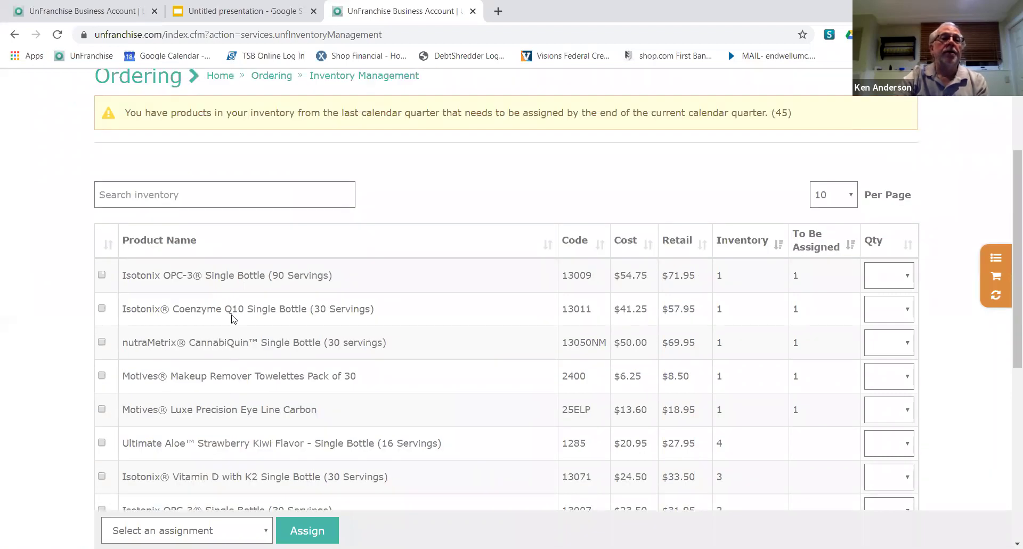
scroll(231, 318, down, 2)
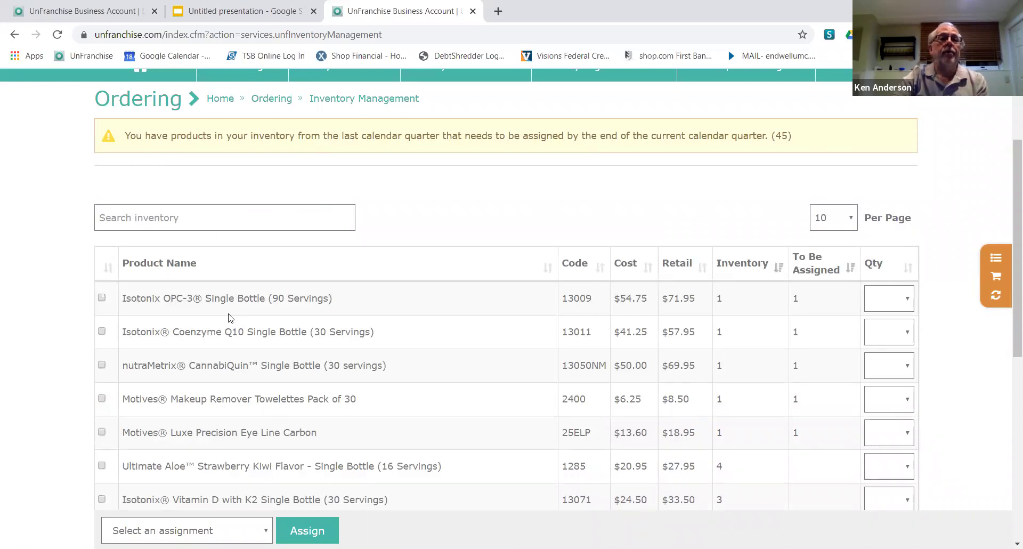
scroll(229, 318, up, 2)
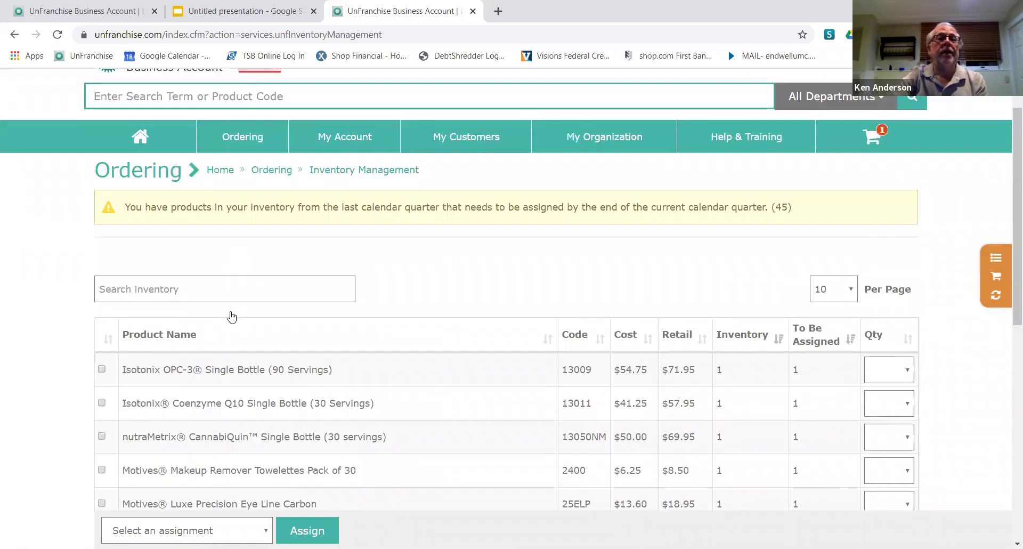
Step: Open the UnFranchise Manual from Help & Training and view its home page
mouse_move(443, 130)
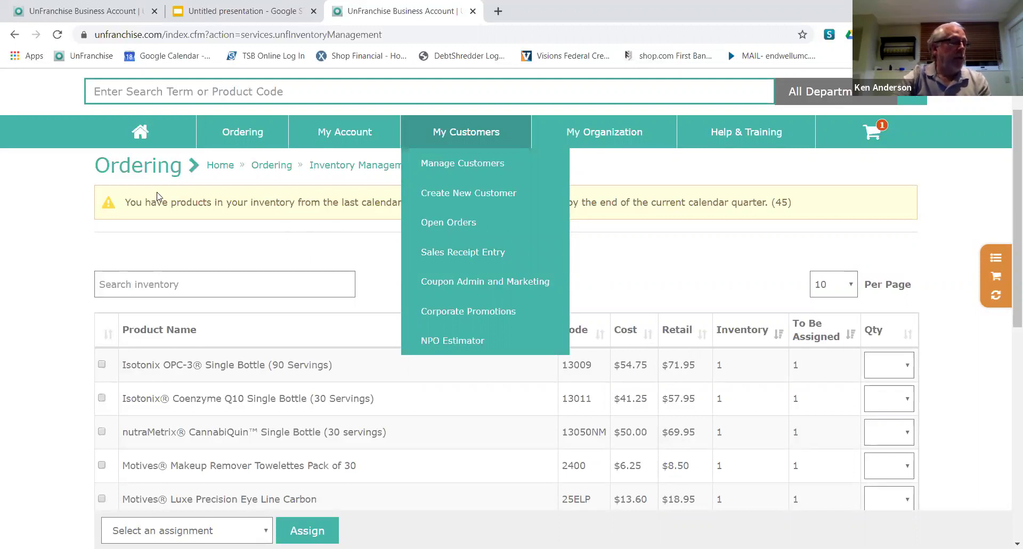
click(725, 131)
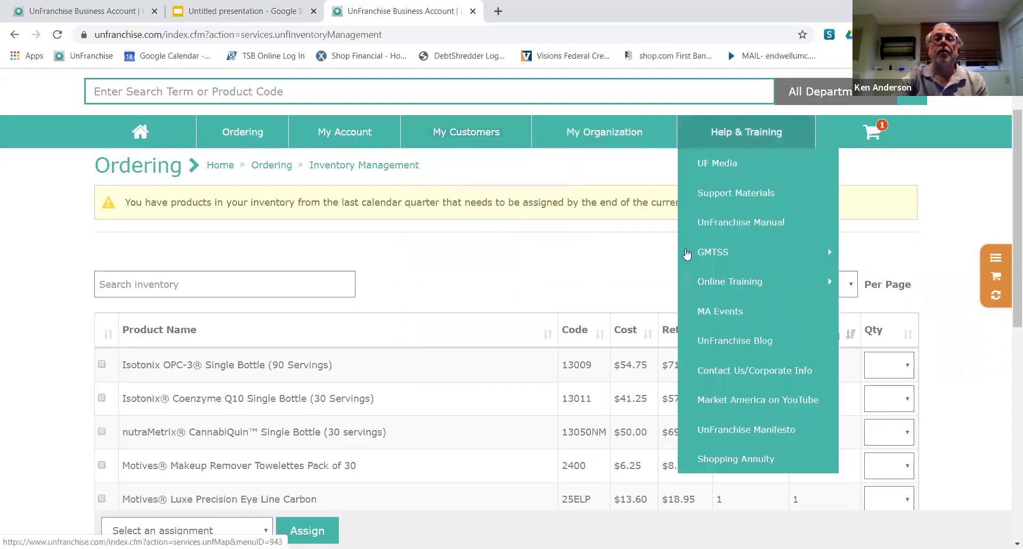
click(715, 225)
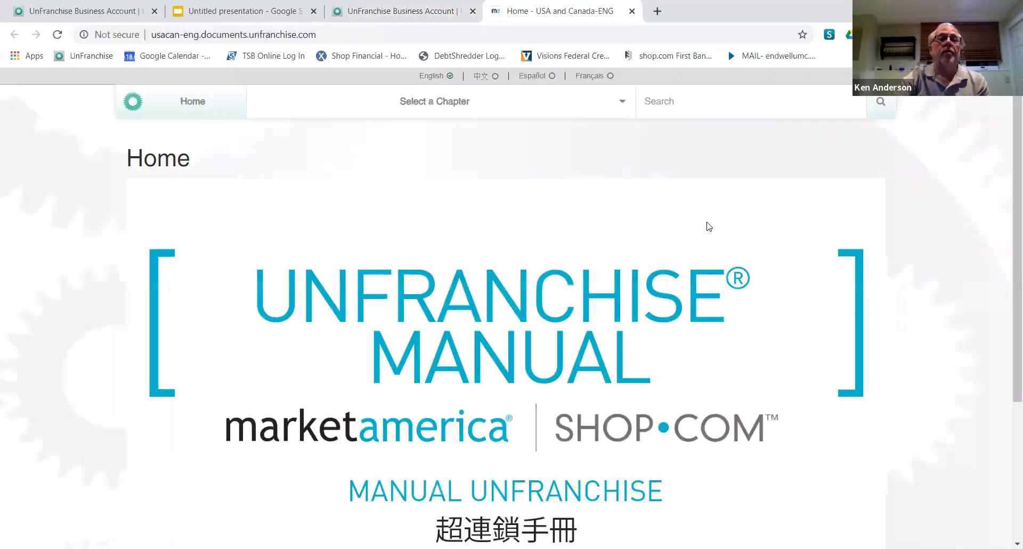
scroll(686, 224, down, 1)
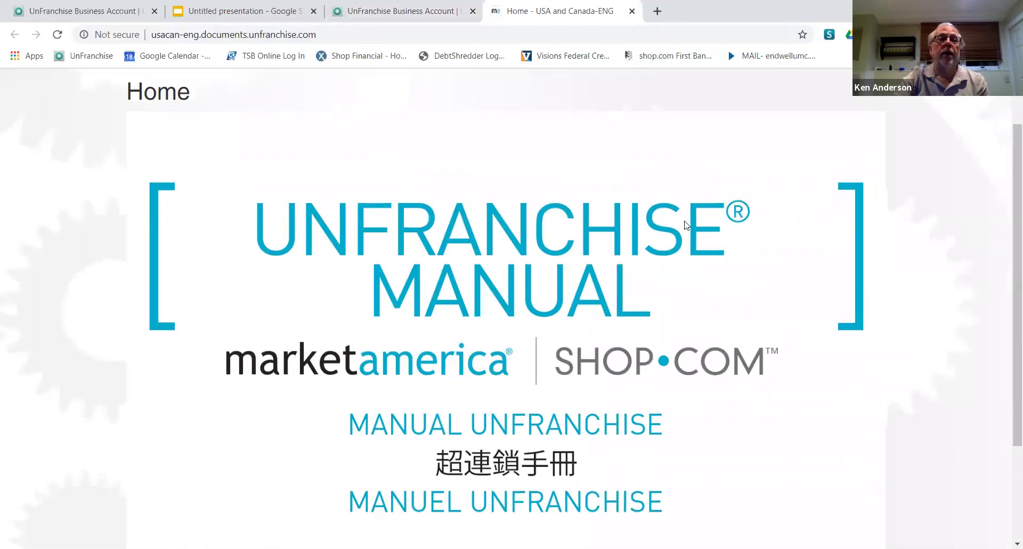
scroll(686, 225, down, 2)
scroll(682, 223, up, 3)
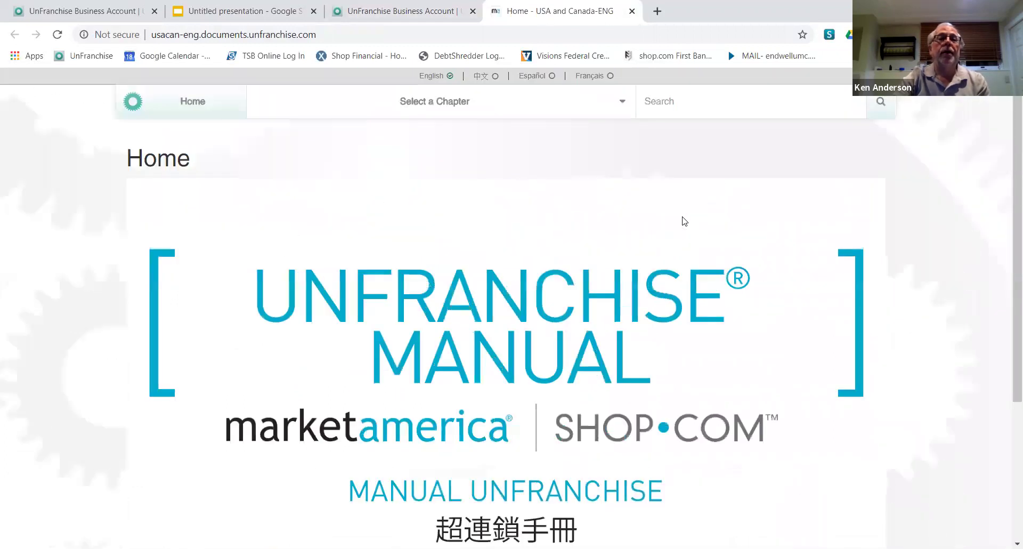
Step: Search the UnFranchise Manual for "form 1000" and open Chapter 8: Management Performance Compensation Plan (MPCP)
click(651, 114)
text(form 1000)
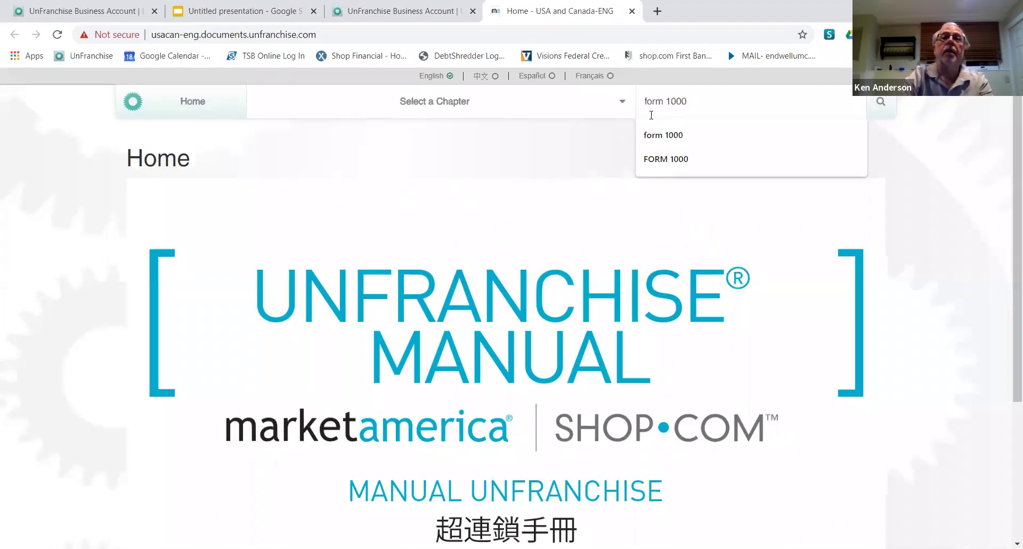
key(Return)
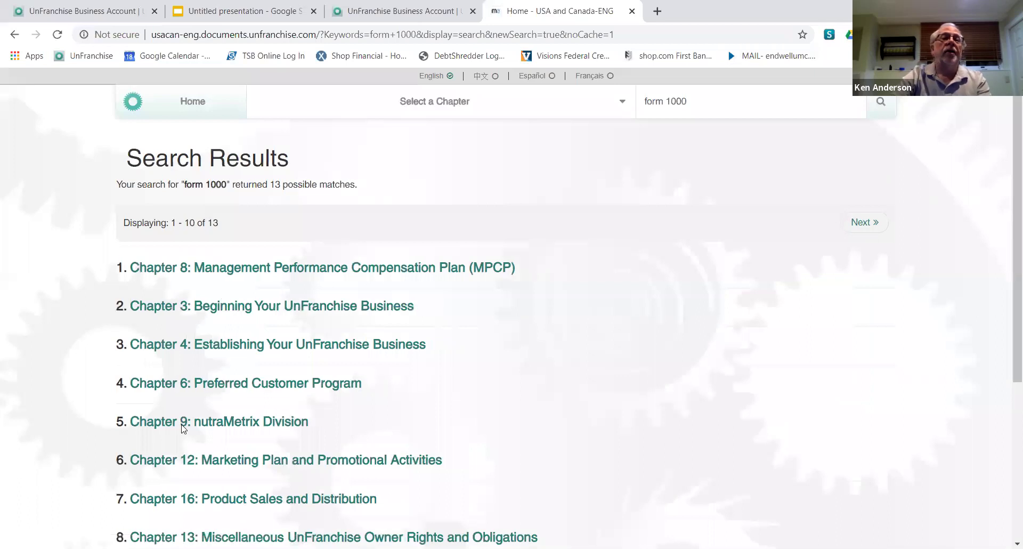
click(279, 270)
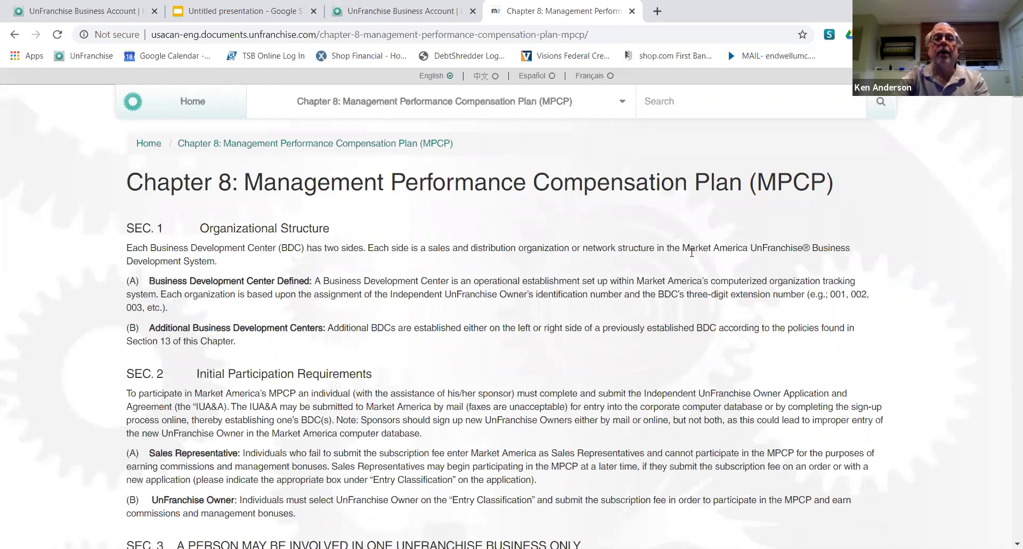
Step: Find "form 1000" within the Chapter 8 page and read the surrounding Minimum Activity Requirements
key(ctrl+f)
text(form )
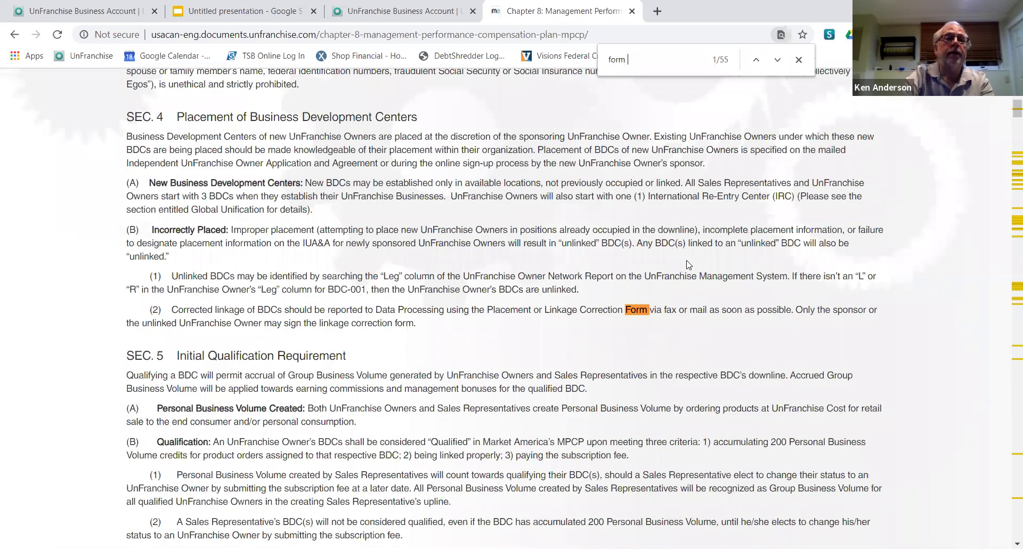
text(1000)
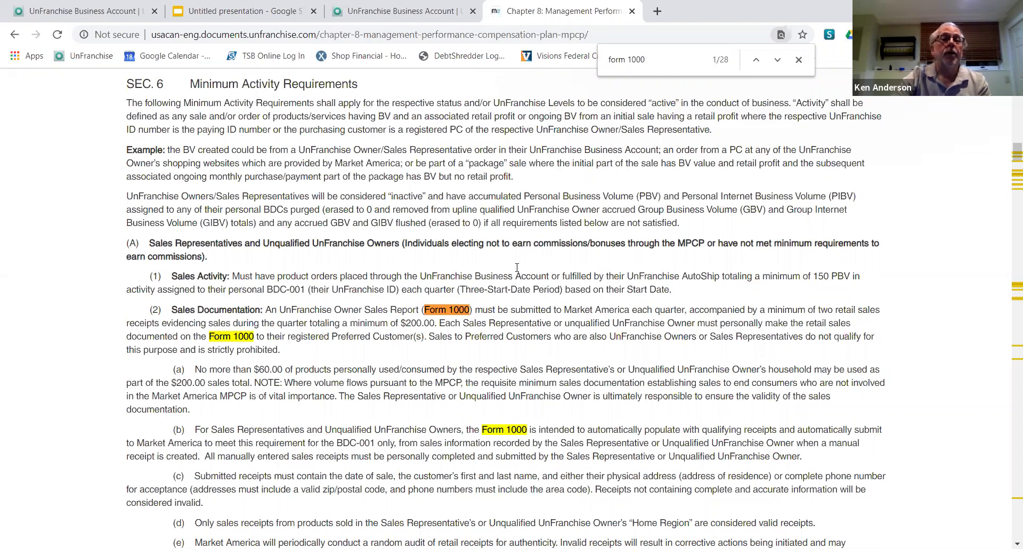
scroll(517, 269, down, 5)
scroll(514, 261, down, 1)
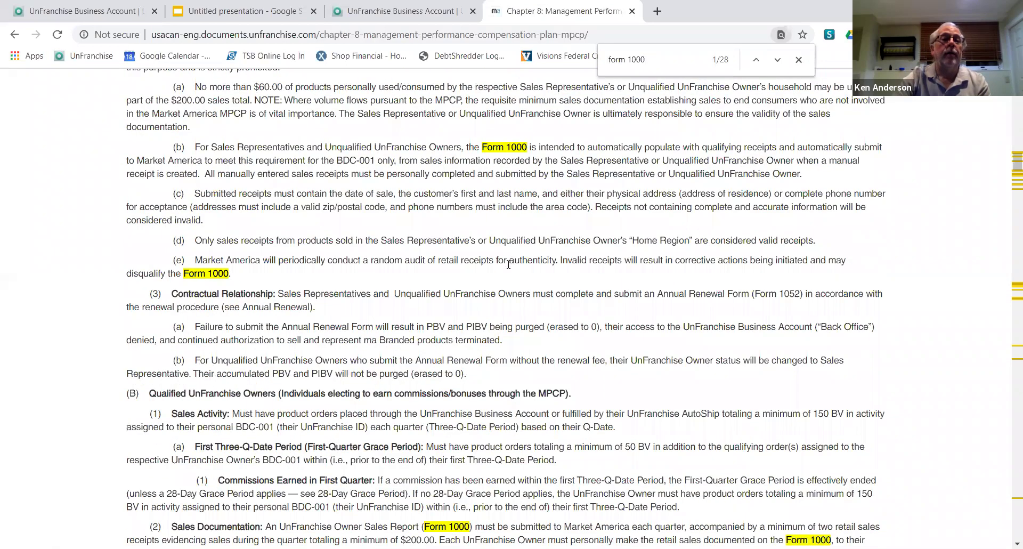
scroll(509, 263, down, 4)
scroll(503, 263, up, 10)
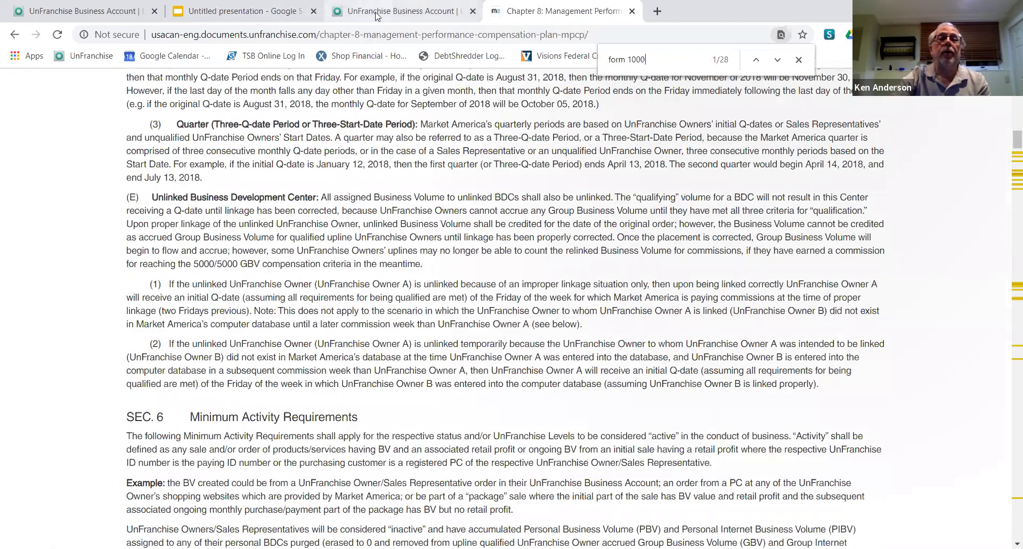
Step: Return to the UnFranchise Business Account and open Contact Us/Corporate Info to view the phone and email table
click(376, 12)
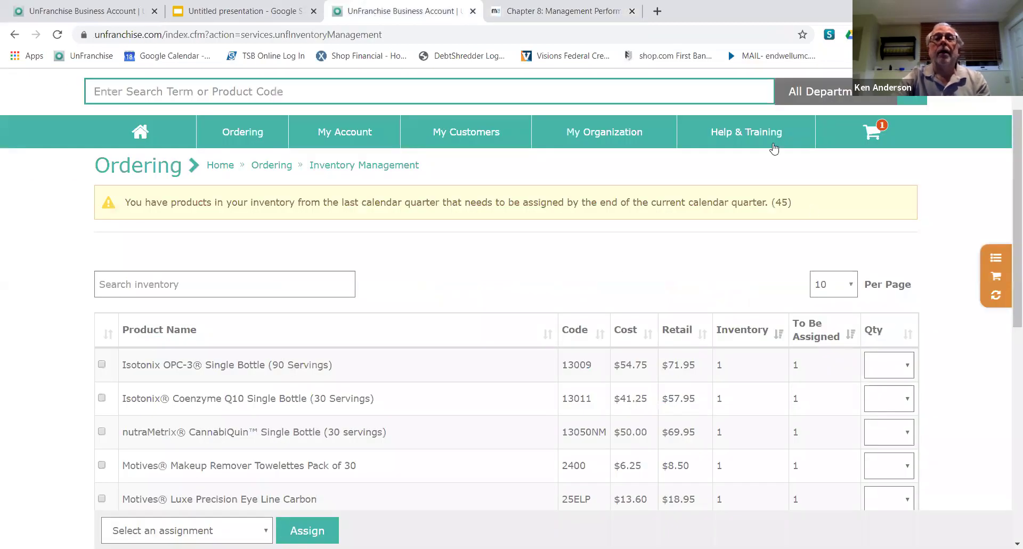
mouse_move(752, 133)
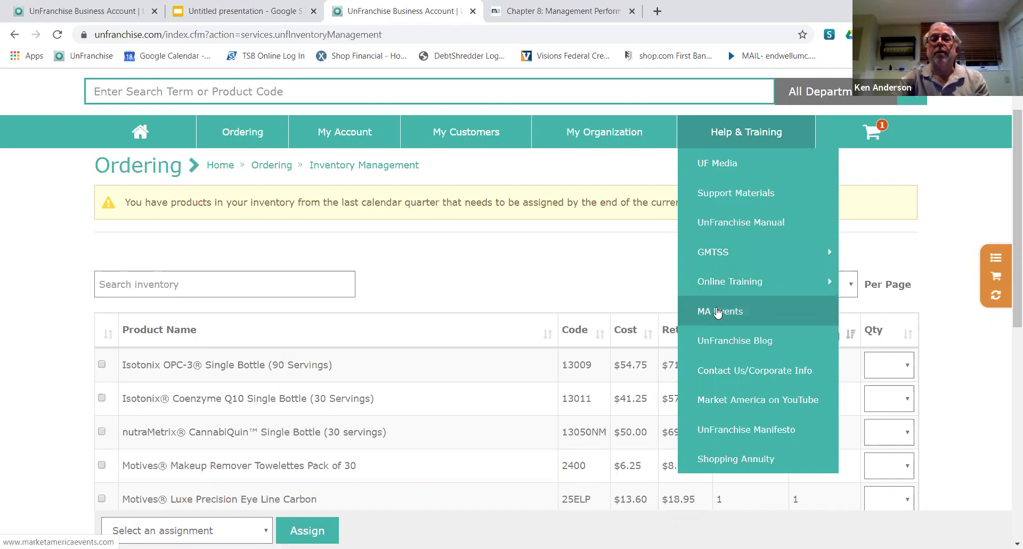
click(725, 375)
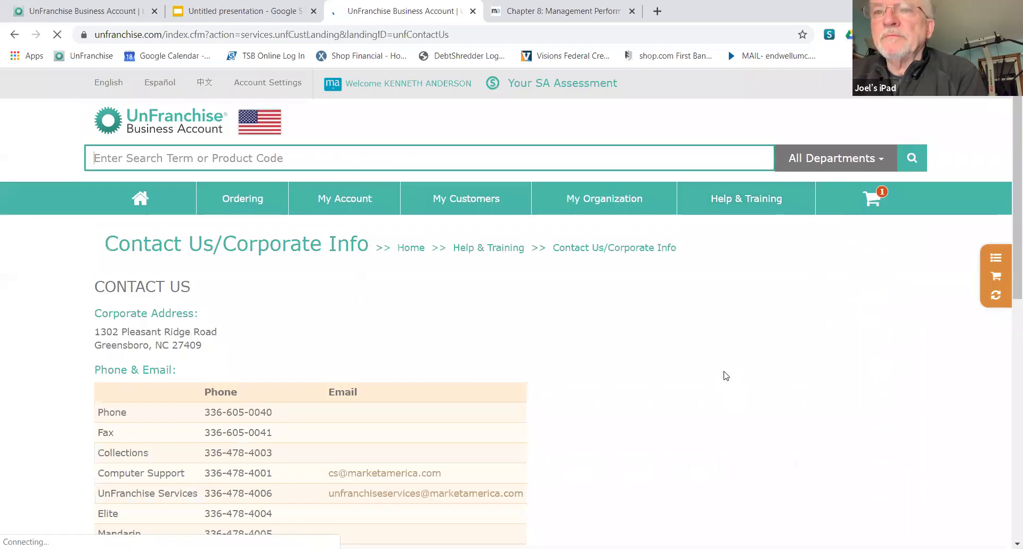
scroll(722, 376, down, 4)
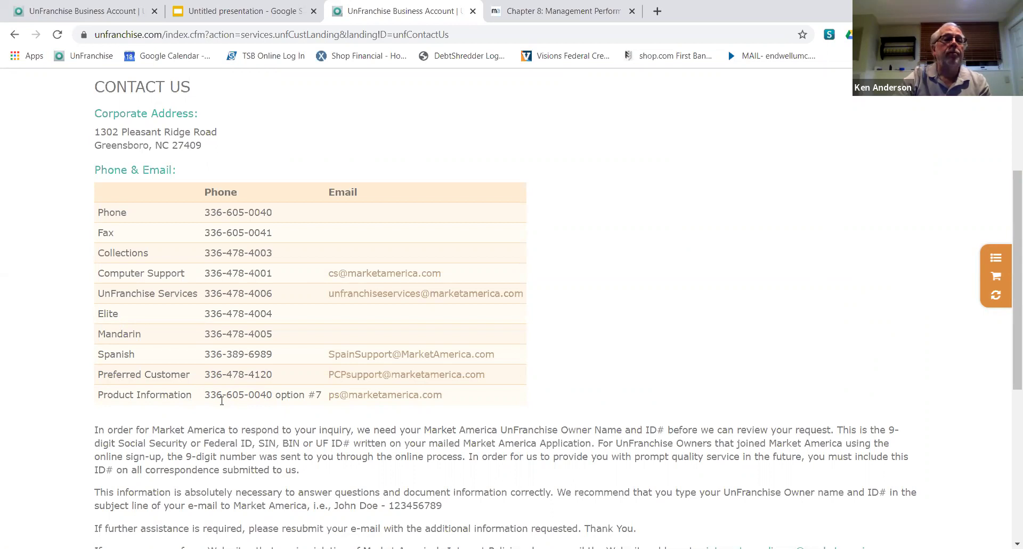
Step: Highlight the Product Information label and the Computer Support label in the contact table
double_click(171, 394)
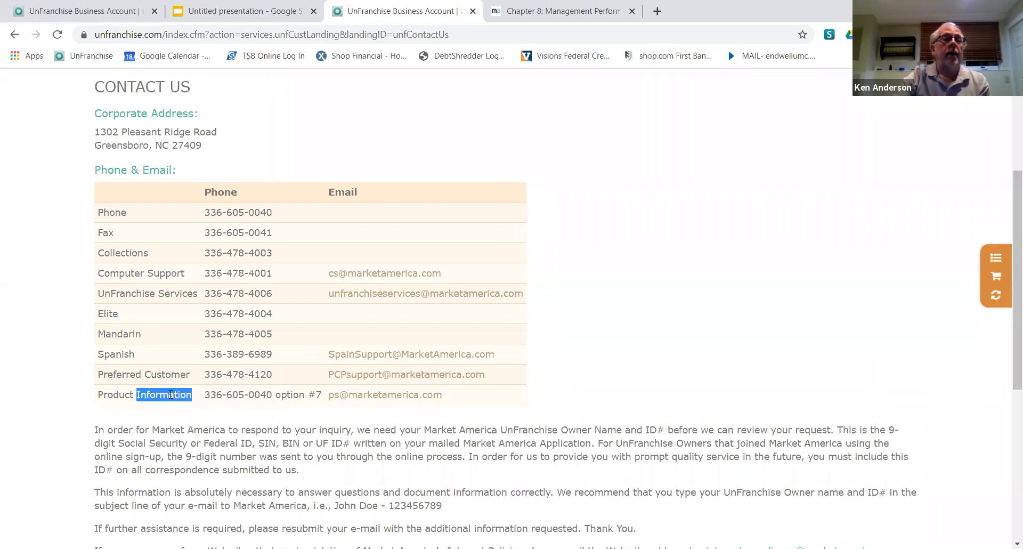
double_click(120, 395)
drag(120, 395, 170, 394)
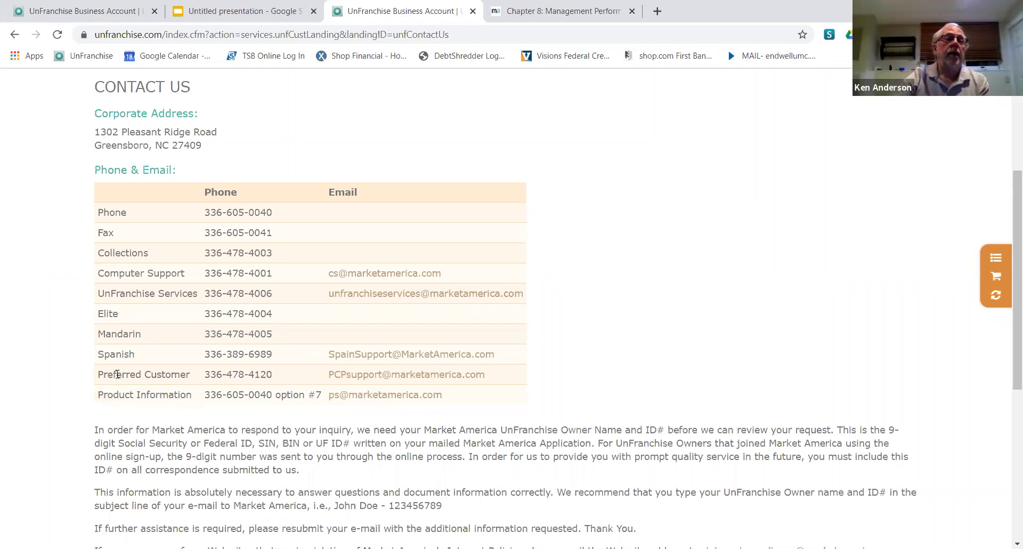
double_click(136, 274)
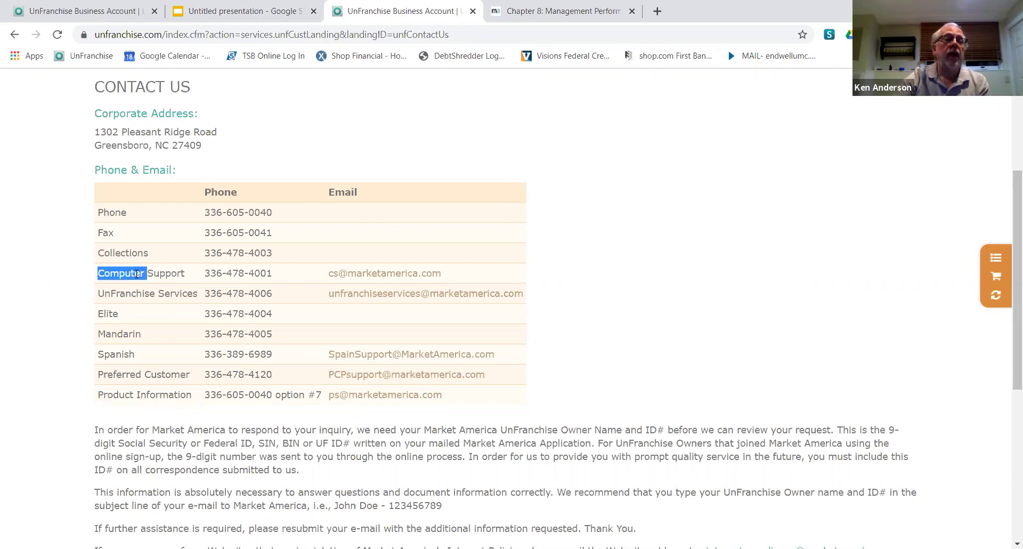
drag(137, 274, 166, 275)
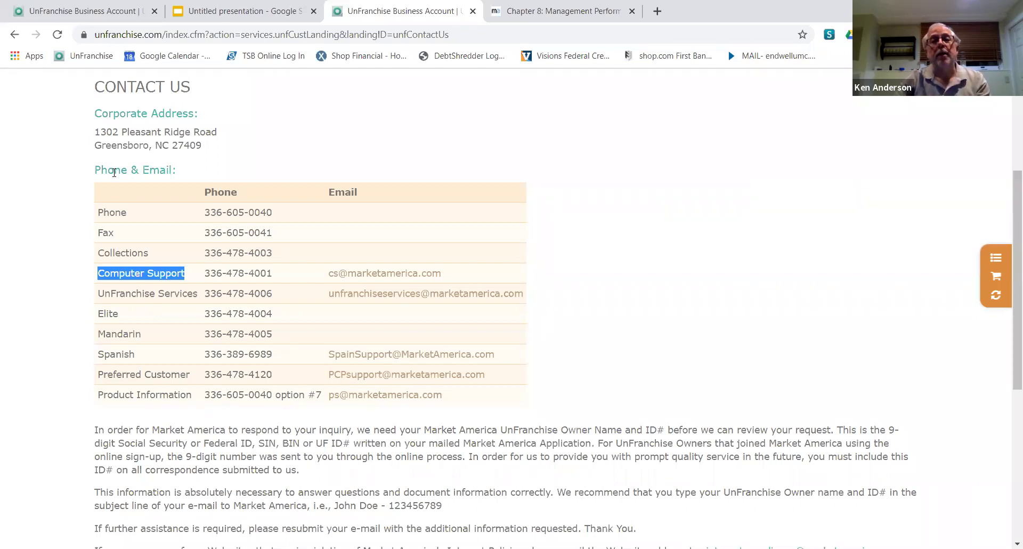
Step: Bring up the Help & Training options from the Contact Us/Corporate Info page
scroll(114, 172, up, 4)
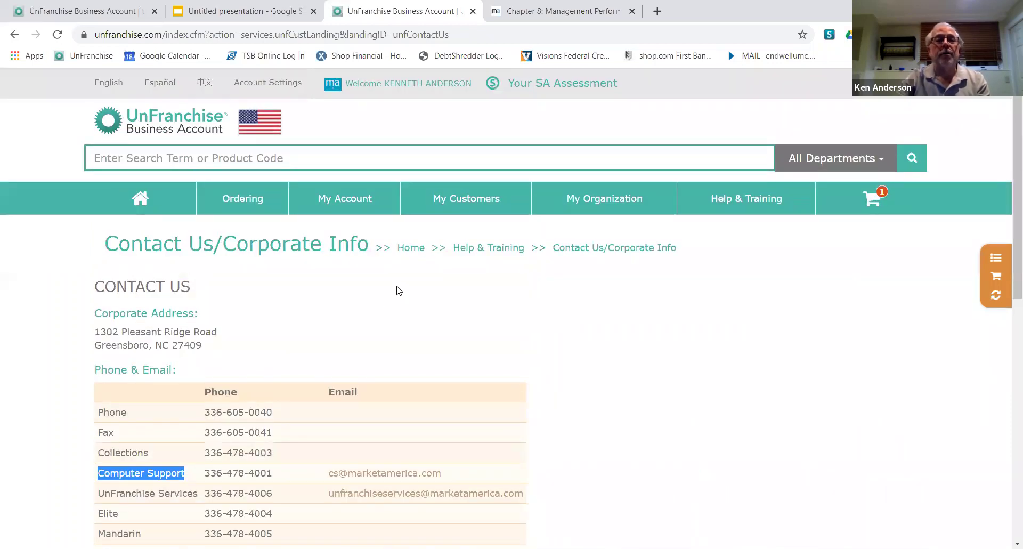
scroll(388, 292, down, 2)
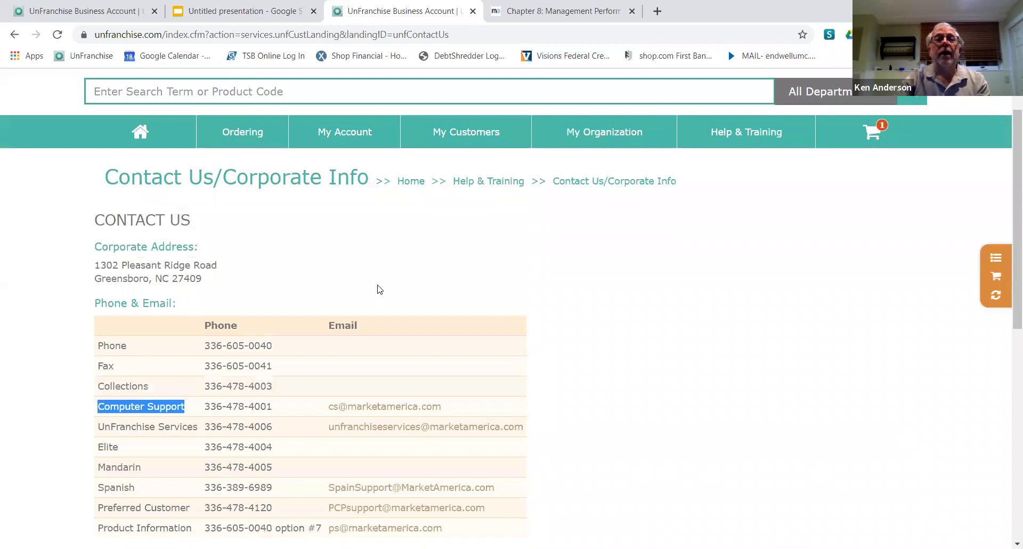
scroll(377, 288, up, 2)
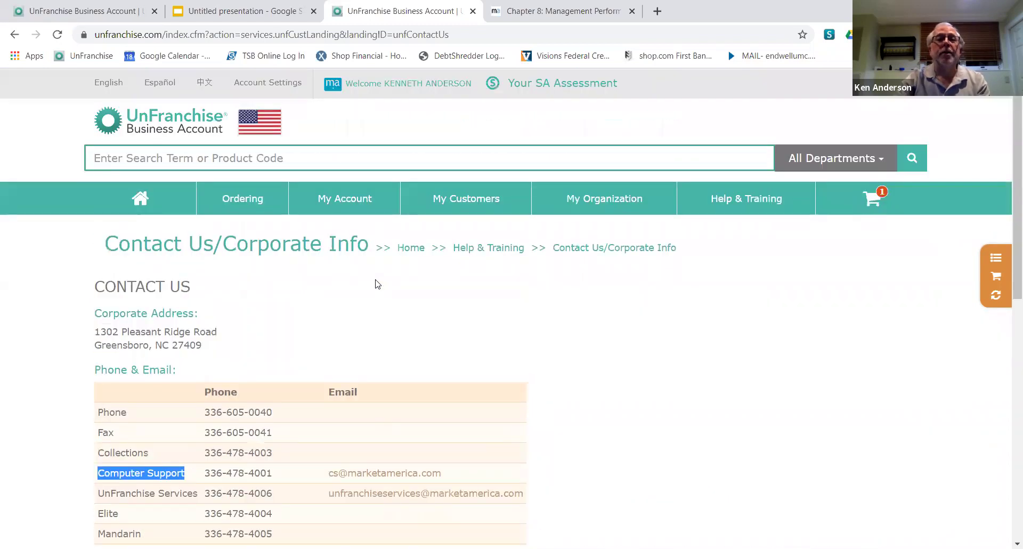
mouse_move(757, 204)
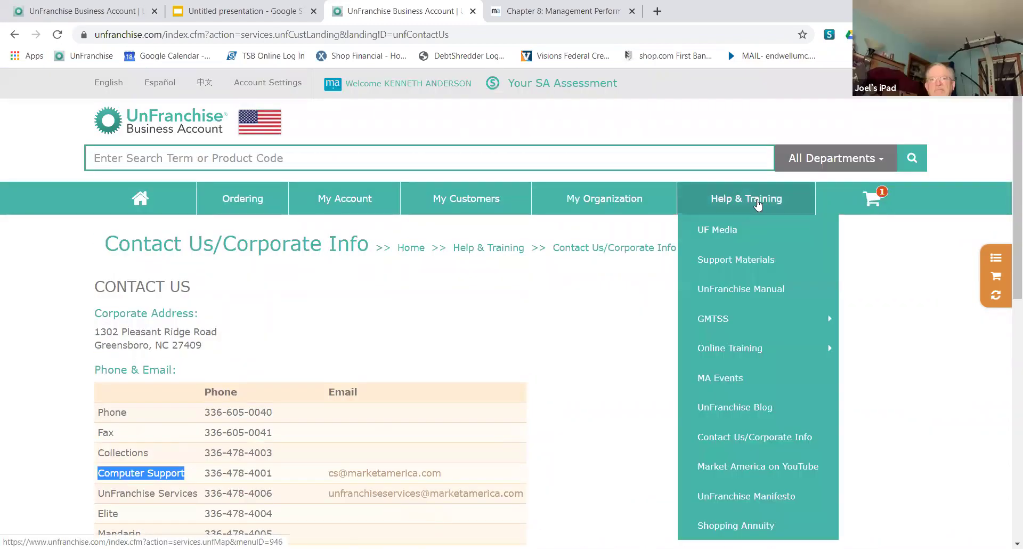